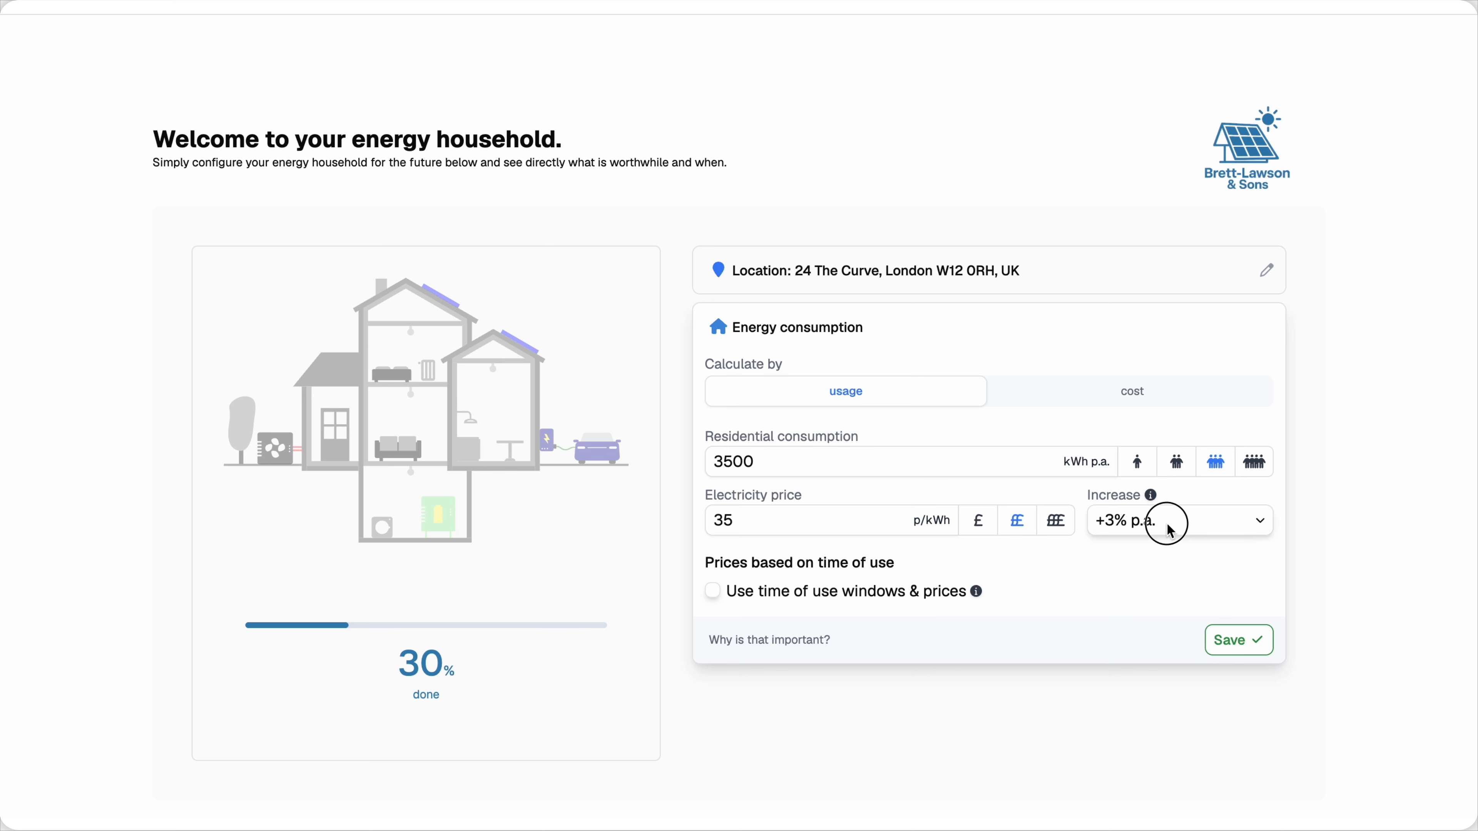
Set the electricity price increase to +2% p.a. and save the energy consumption details
click(1181, 500)
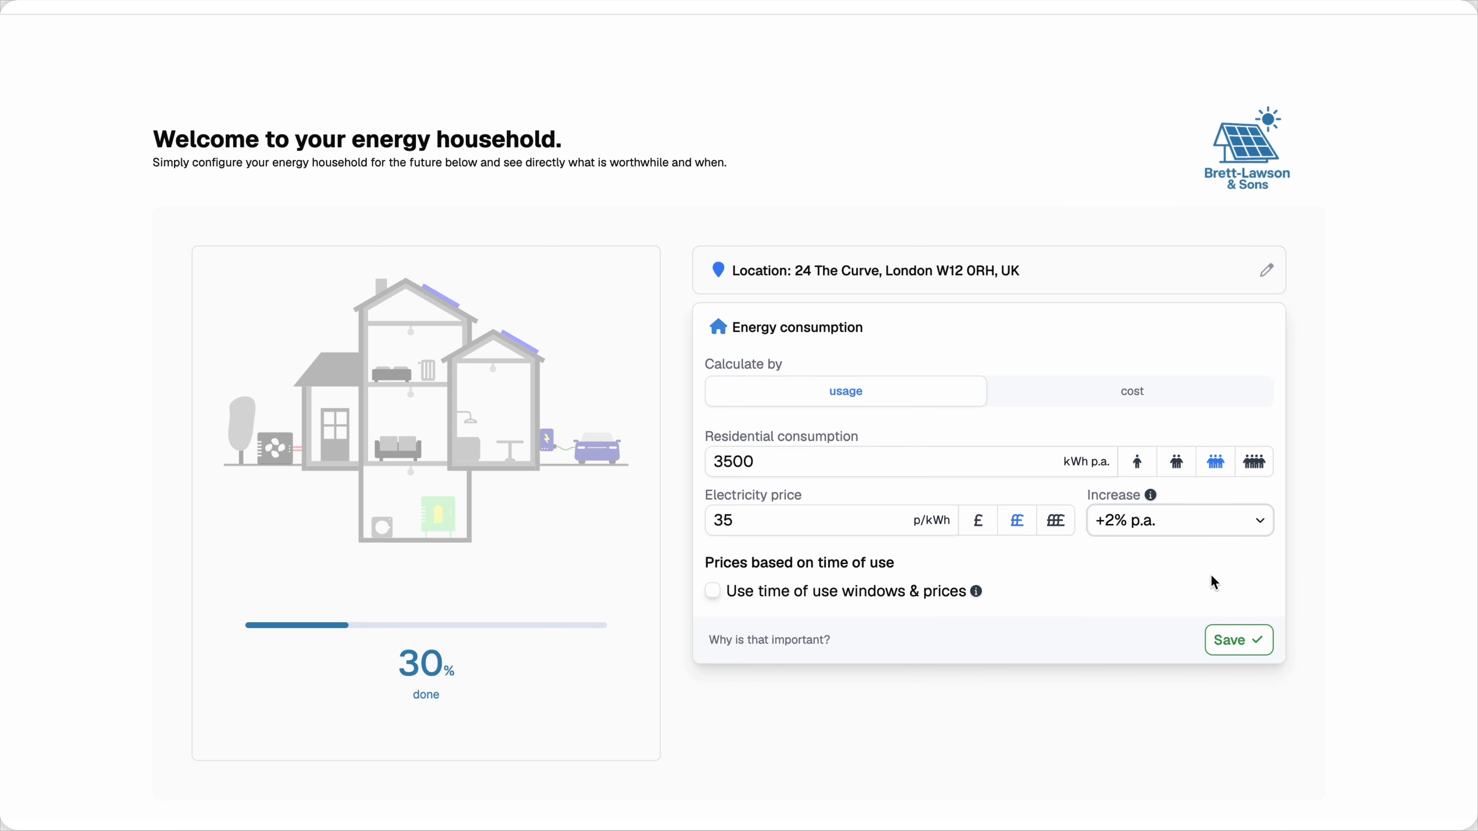
click(1249, 649)
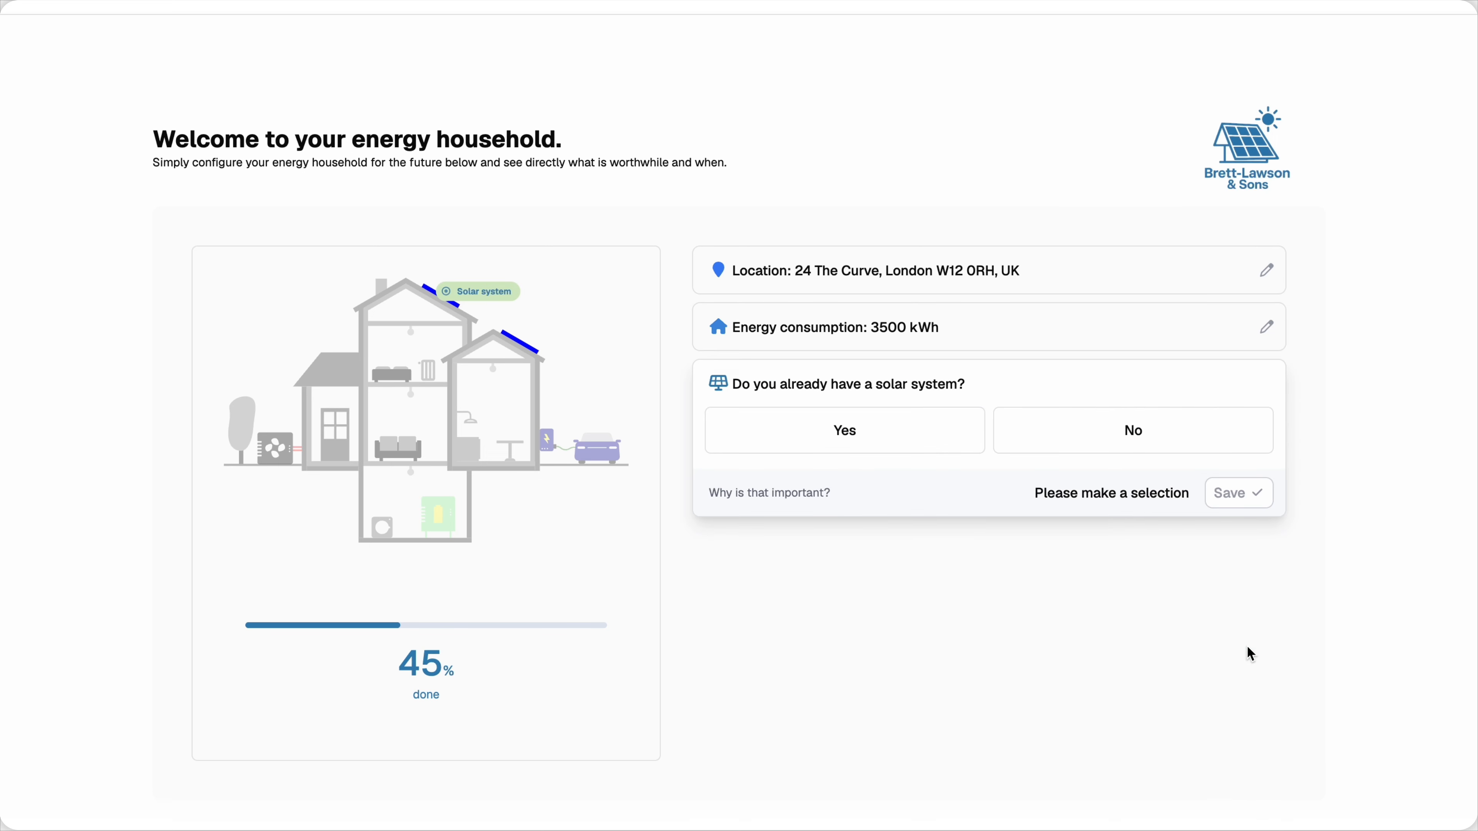
Answer that there is no existing solar system and skip the question about current heating
click(1097, 445)
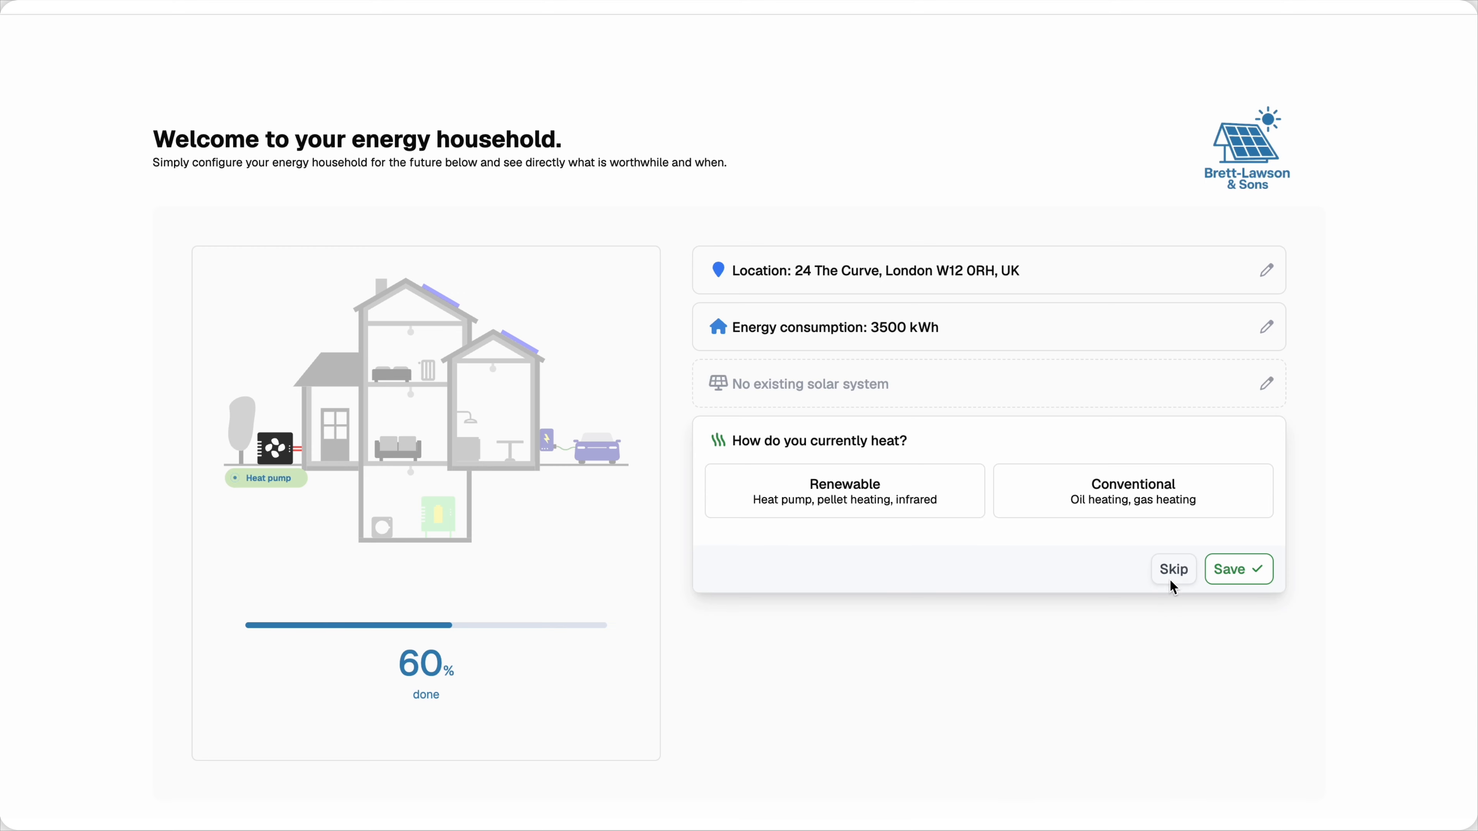
click(1180, 578)
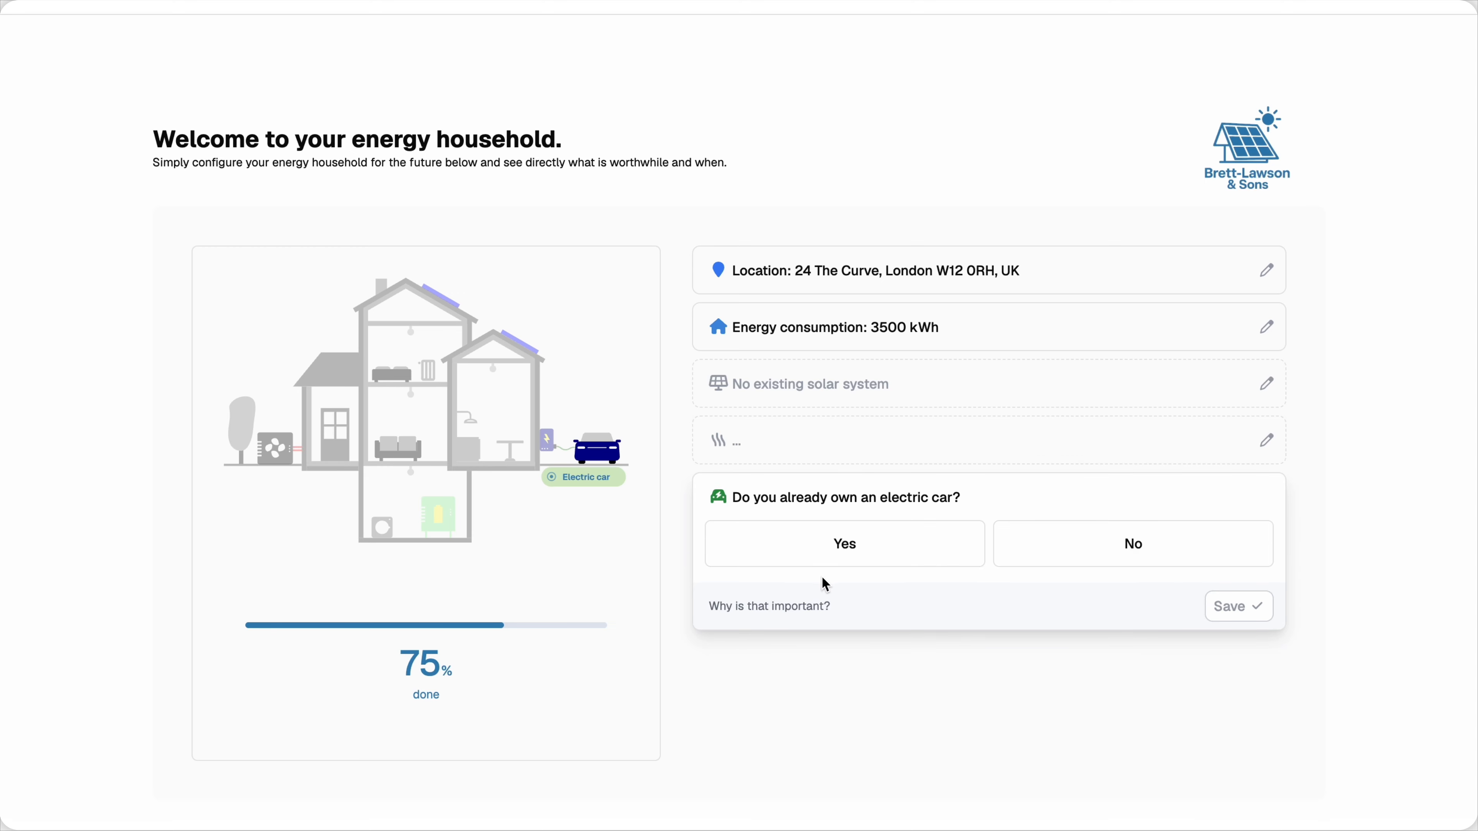
Save the Elaris Beo as the existing electric car with its annual mileage, and answer No to already having an EV charger
click(889, 545)
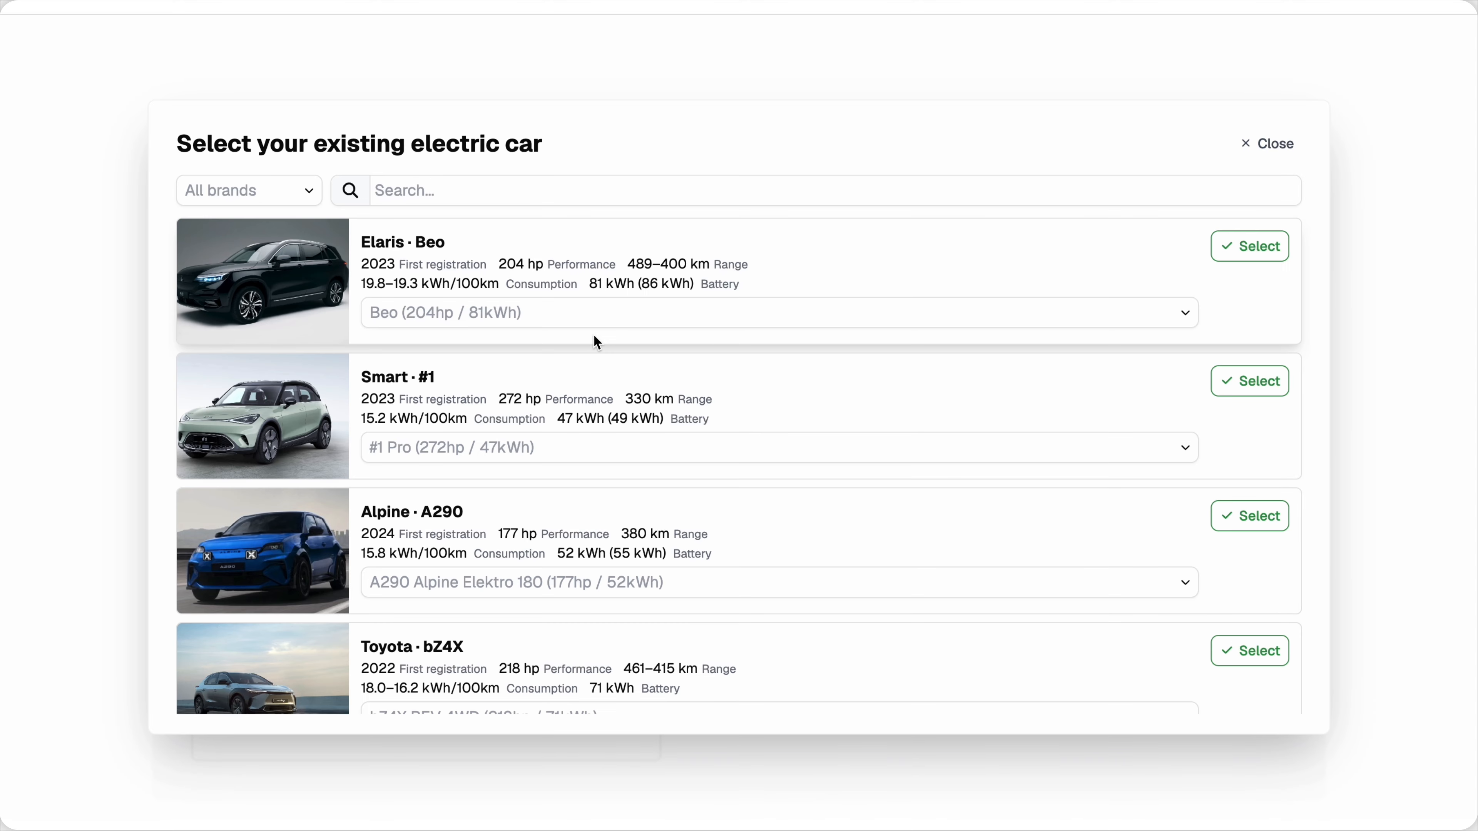
click(1253, 245)
click(834, 689)
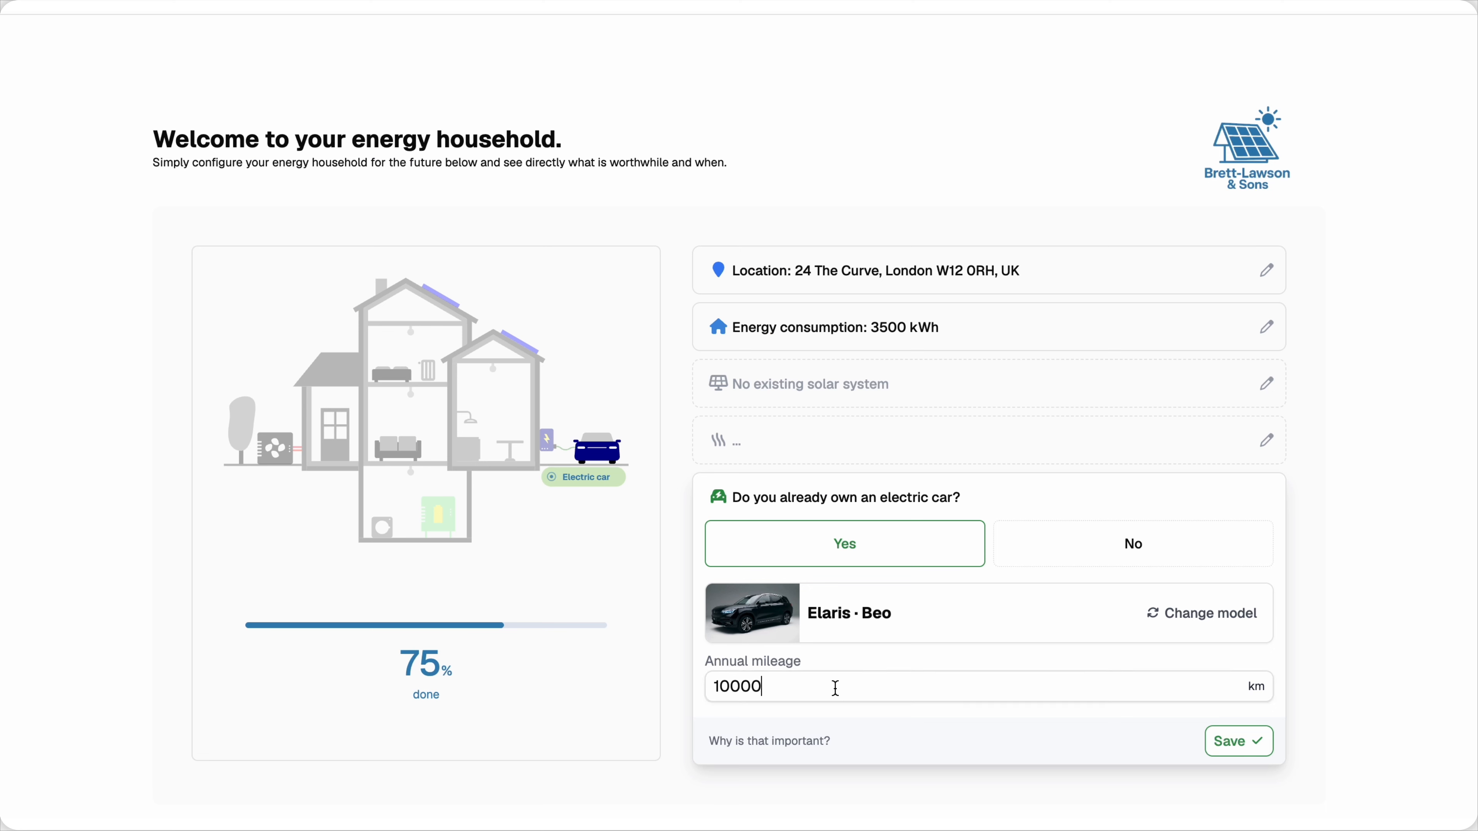
key(BackSpace)
text(5)
click(1224, 747)
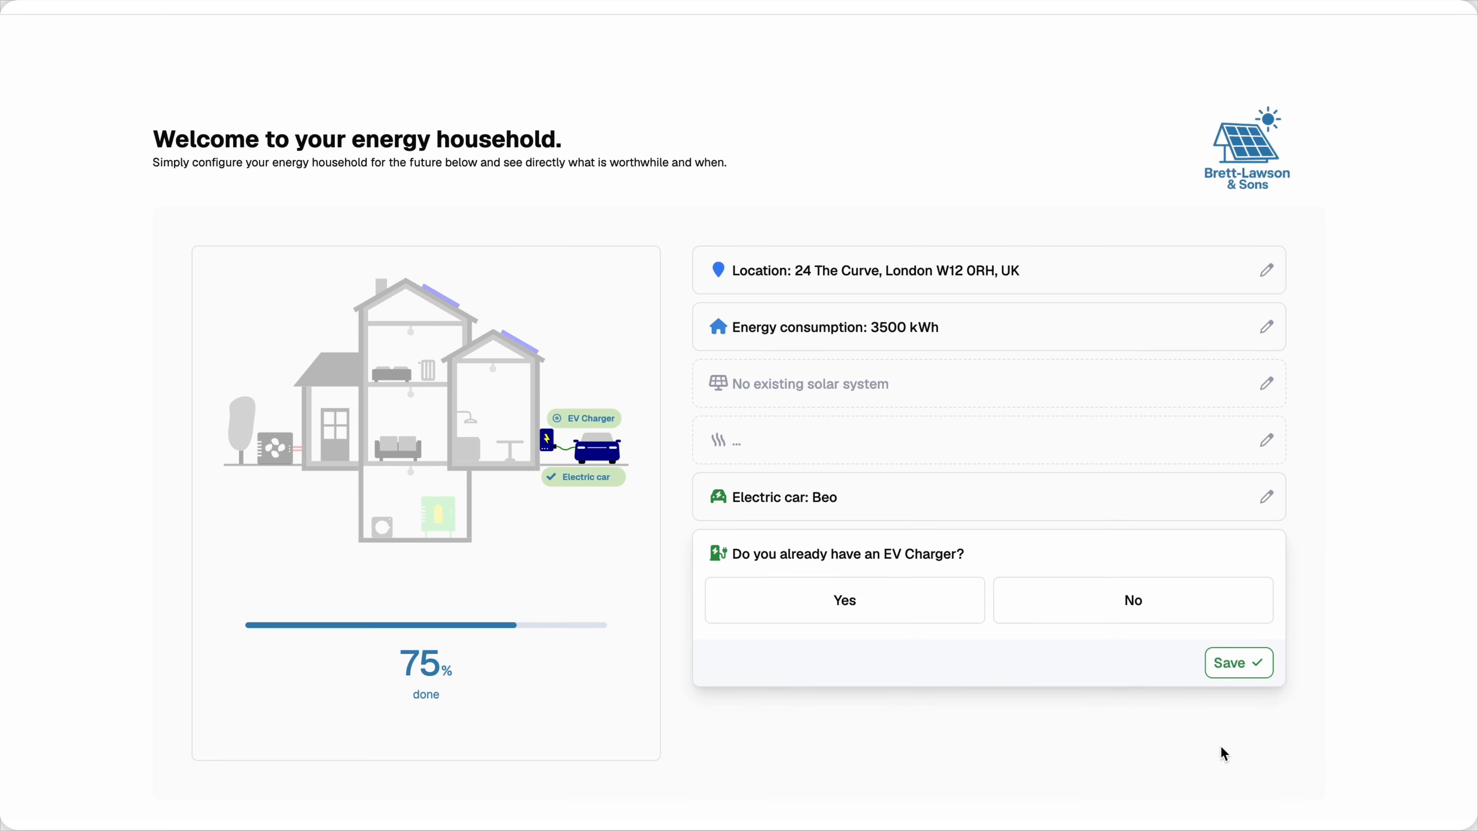
click(1068, 622)
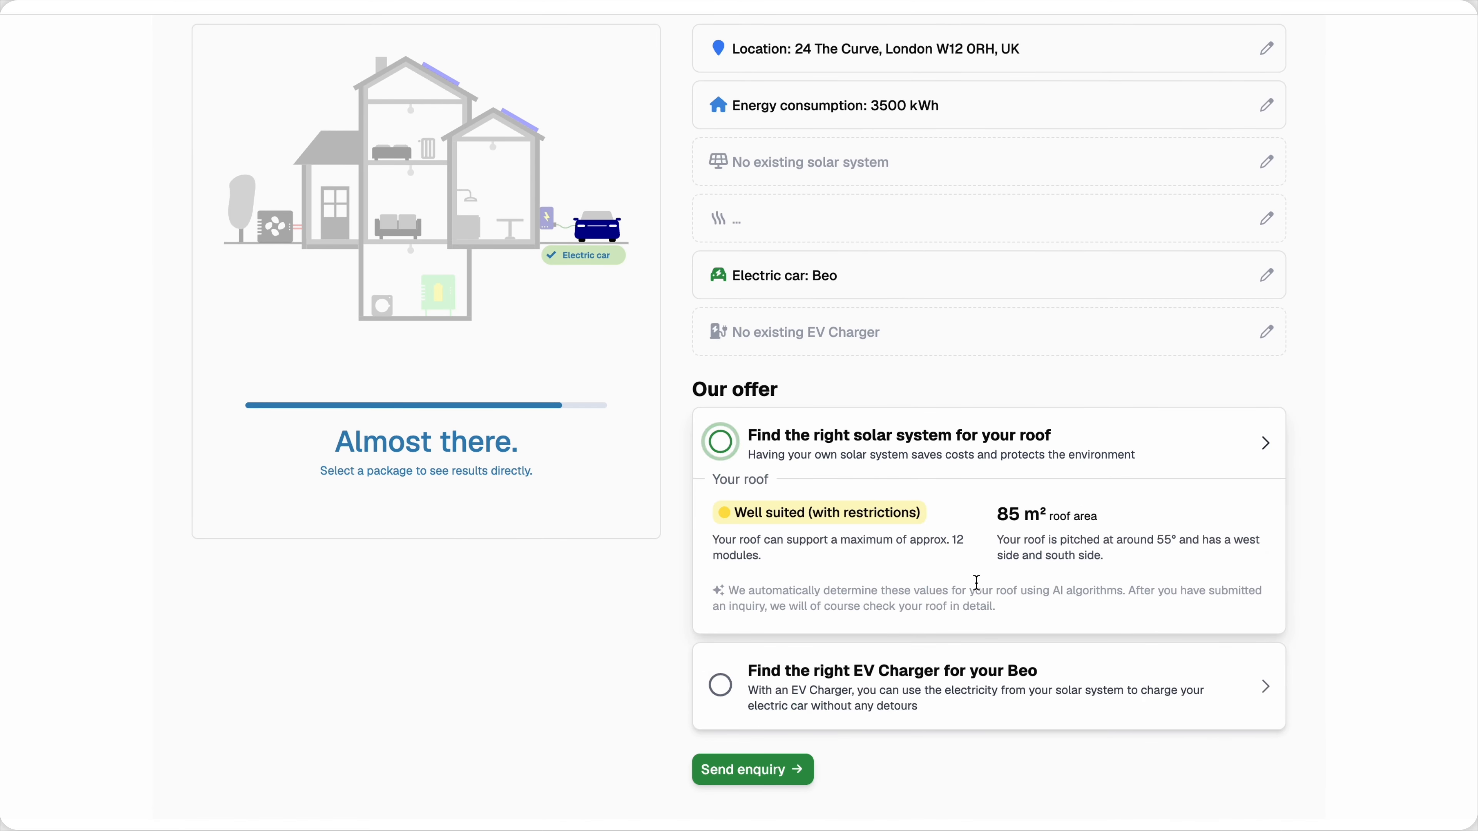
Add the PV Comfort, Battery Comfort and EV Charger Comfort packages to the offer
click(928, 452)
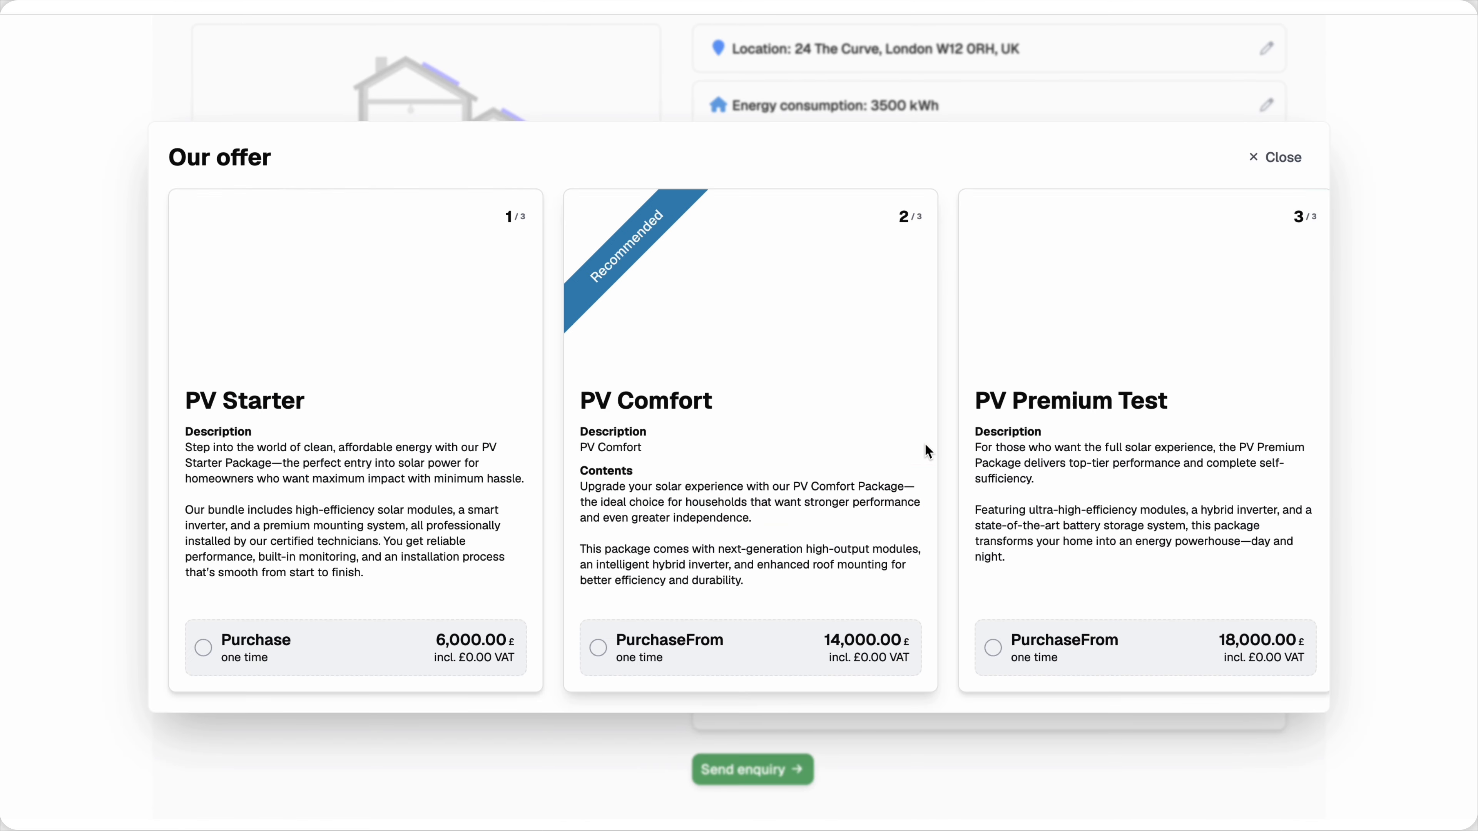
click(617, 647)
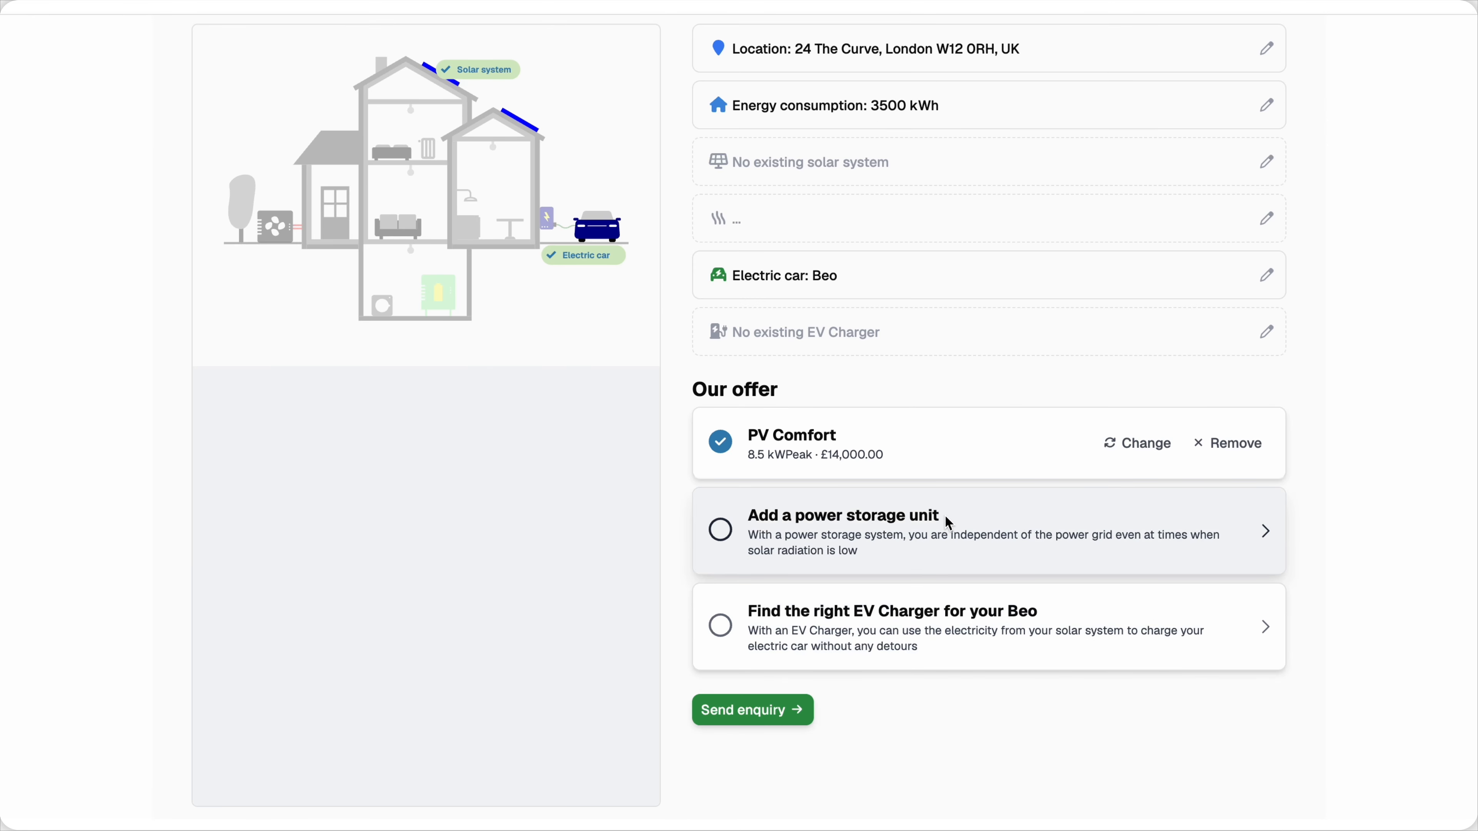
click(945, 517)
click(717, 653)
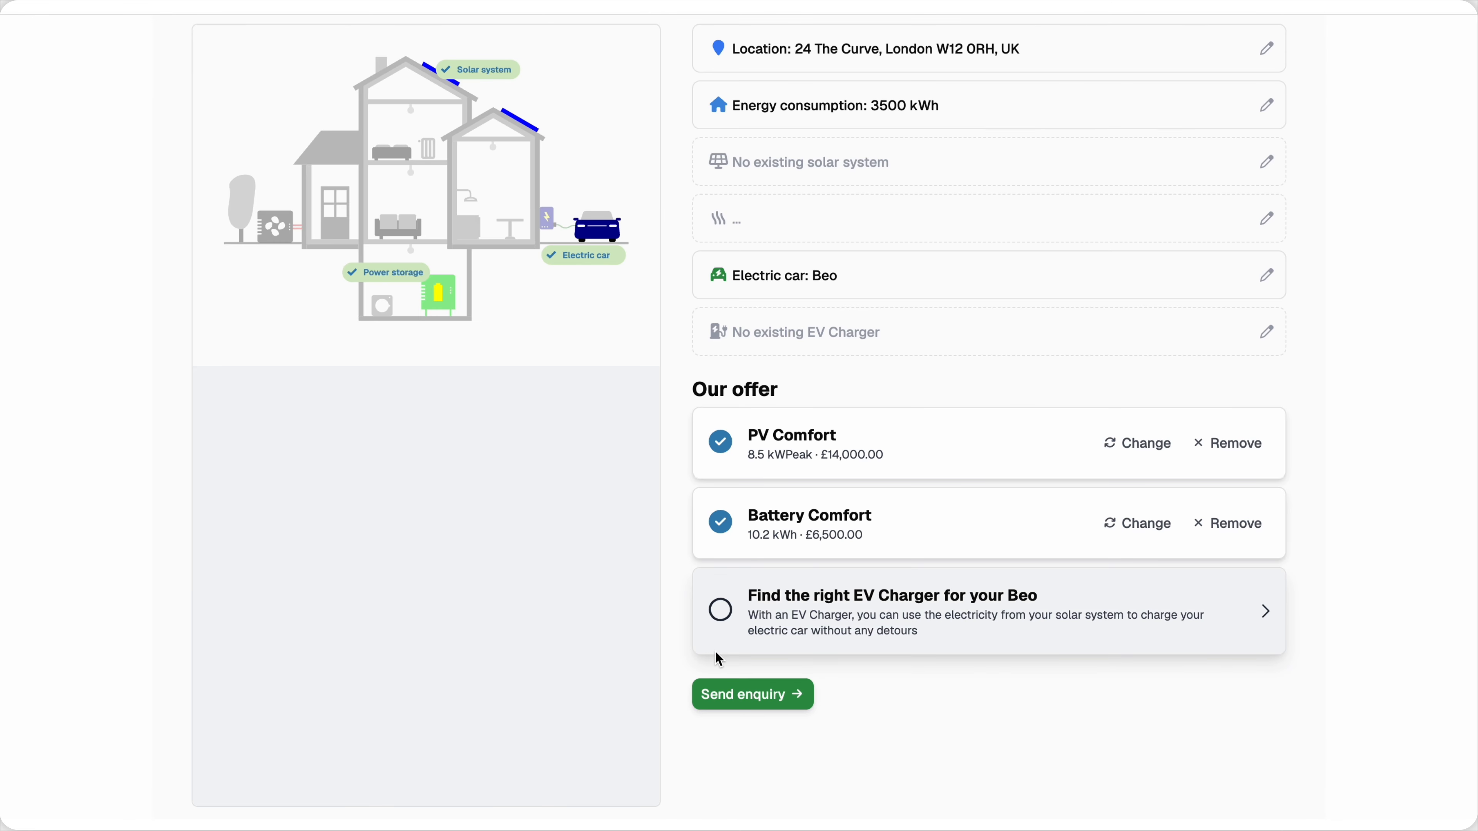
click(884, 605)
click(767, 635)
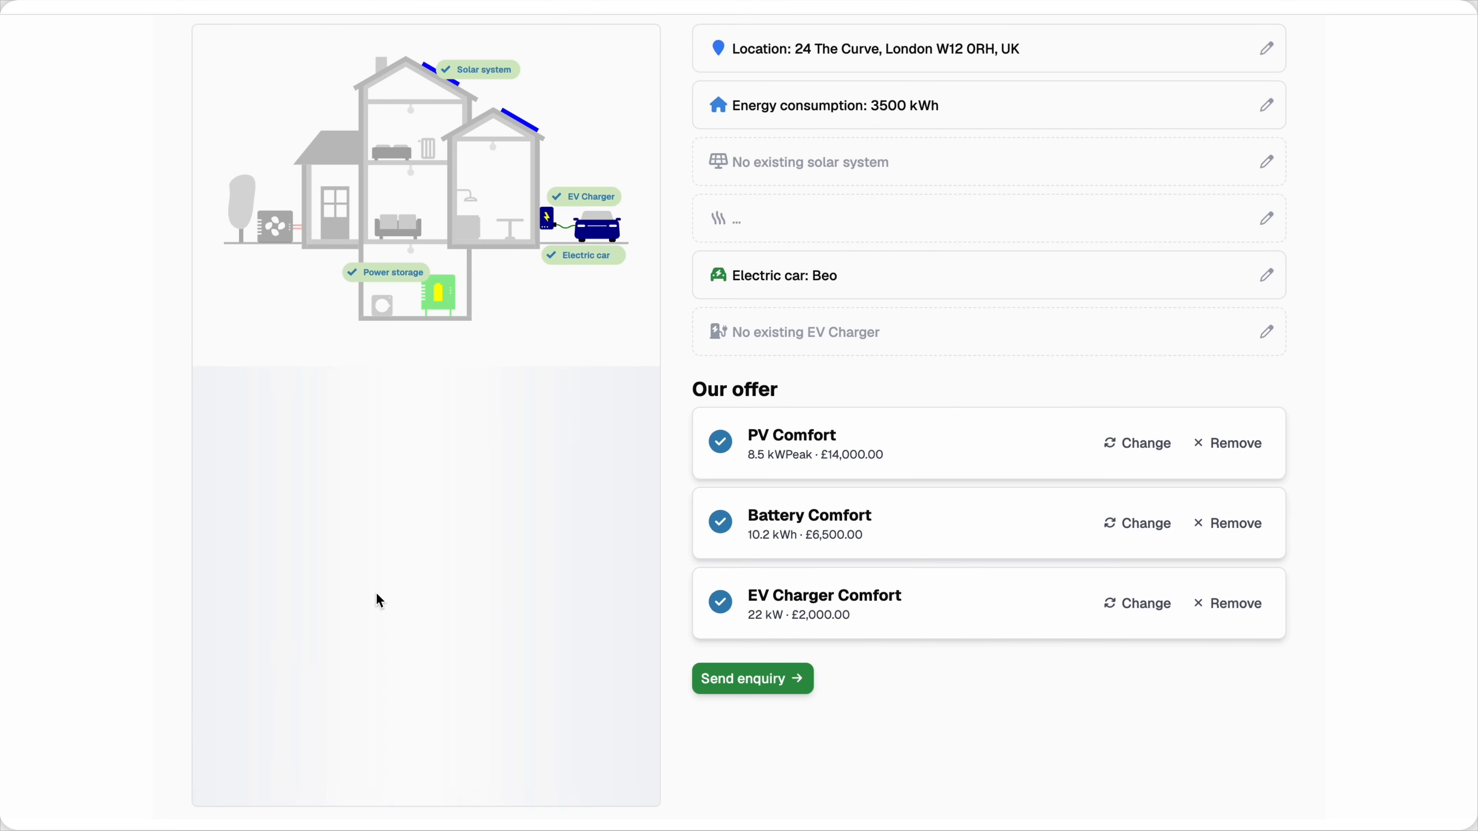
Review the savings summary and the detailed results, including how the electricity is used
scroll(416, 595, down, 3)
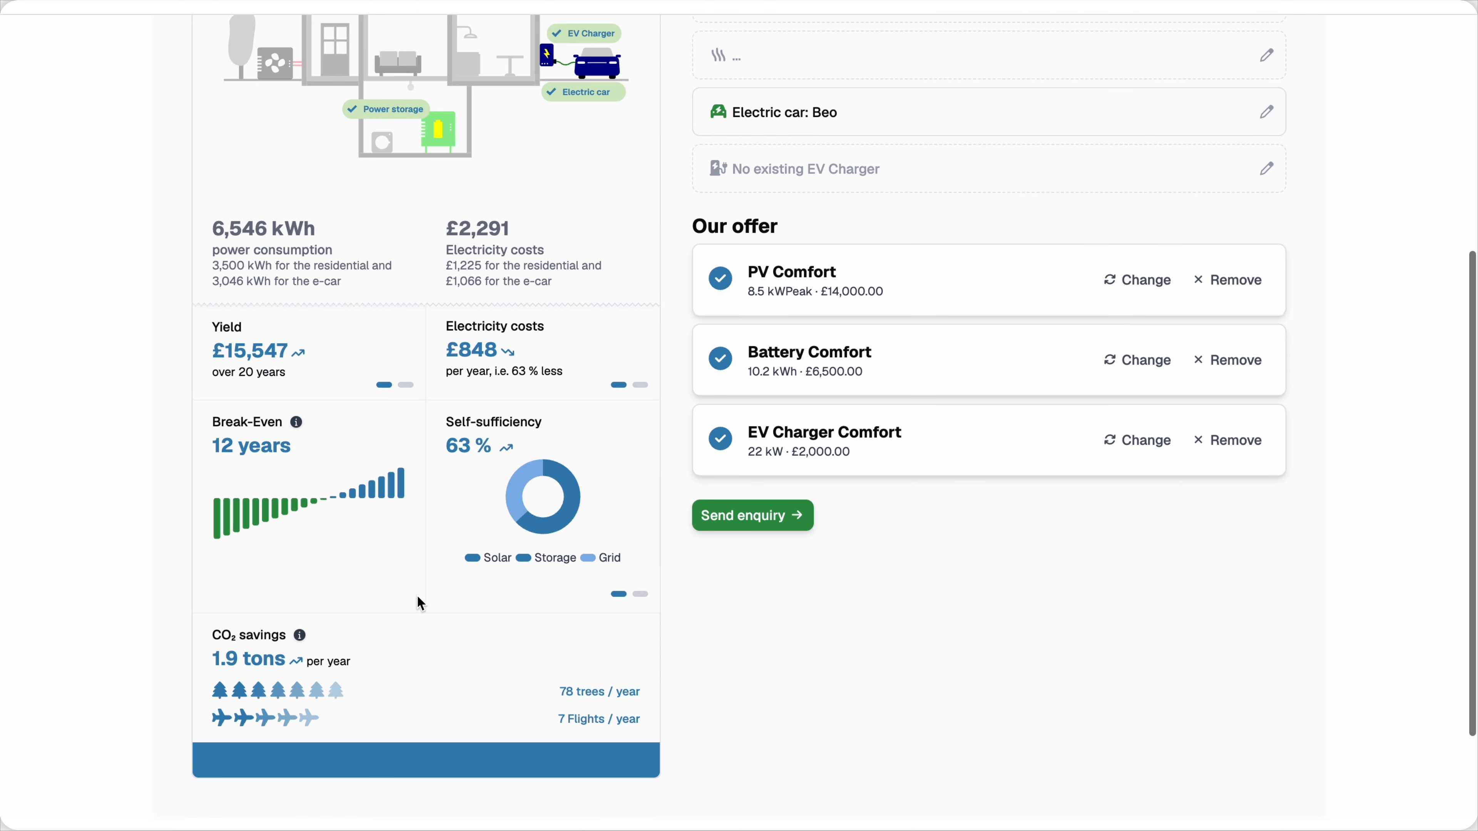
click(258, 764)
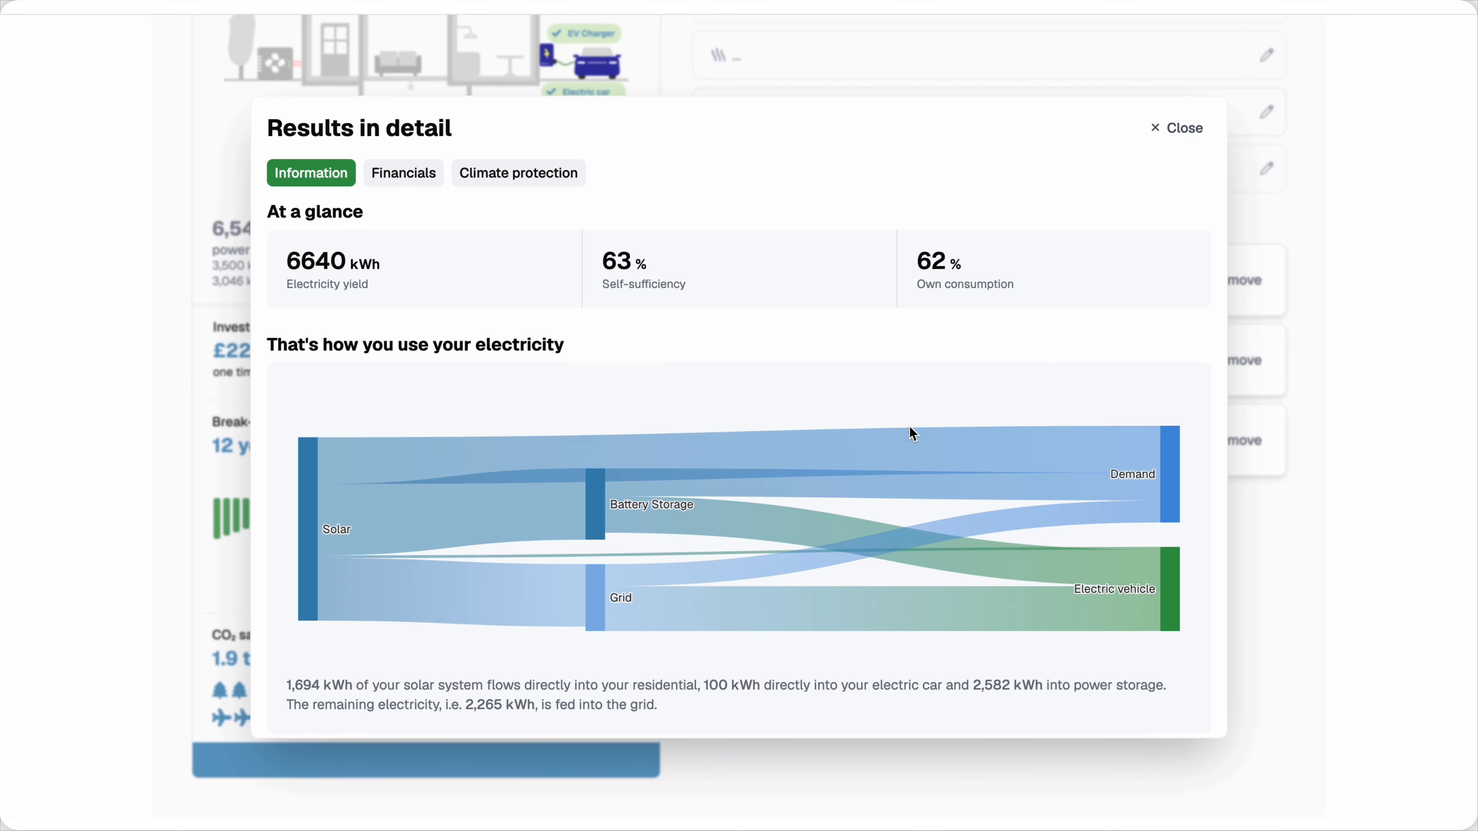
click(1175, 132)
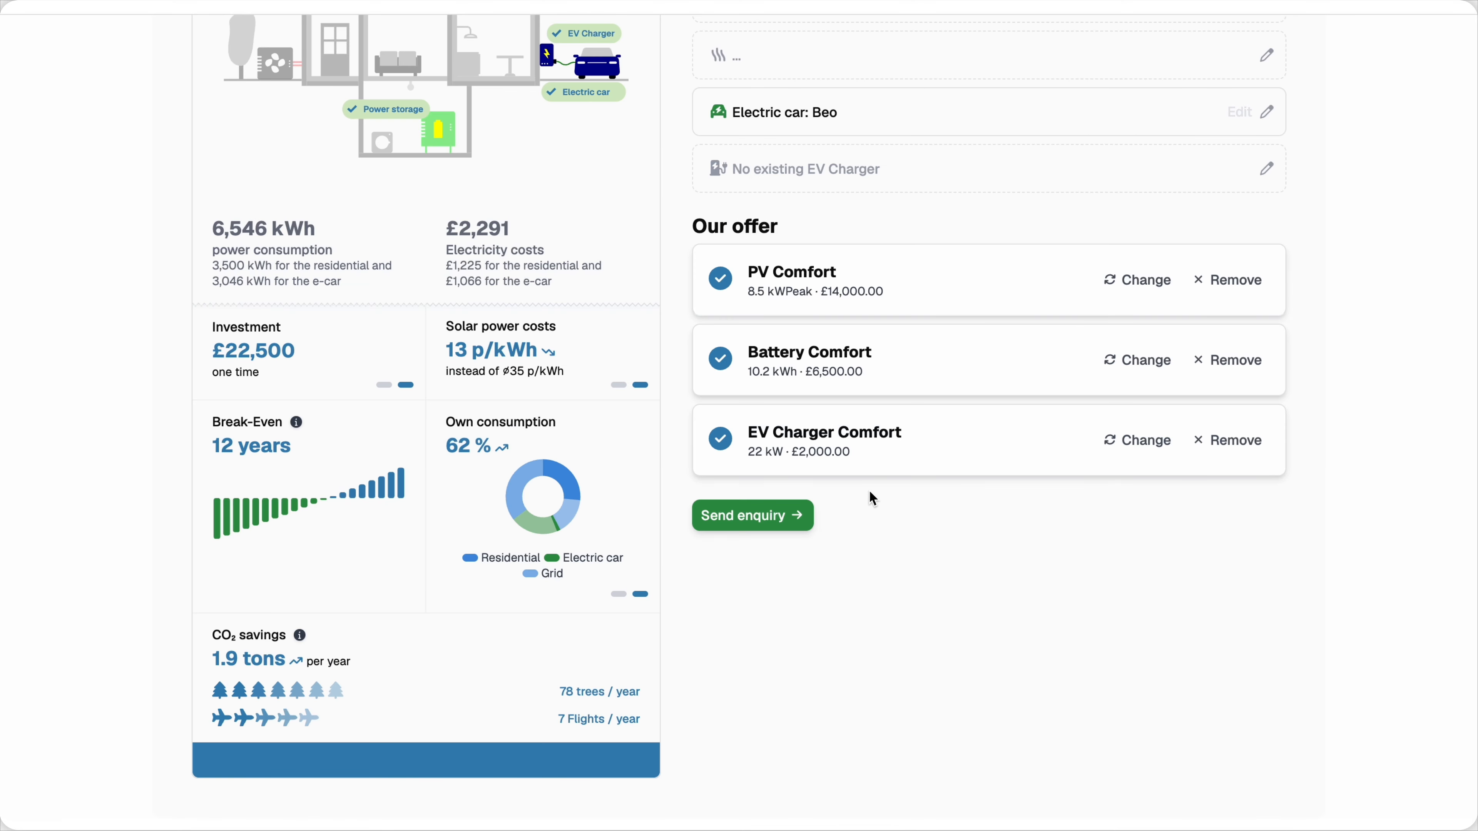
Start an offer enquiry and fill in the salutation Mr. and the customer's first name and surname
click(746, 515)
click(494, 217)
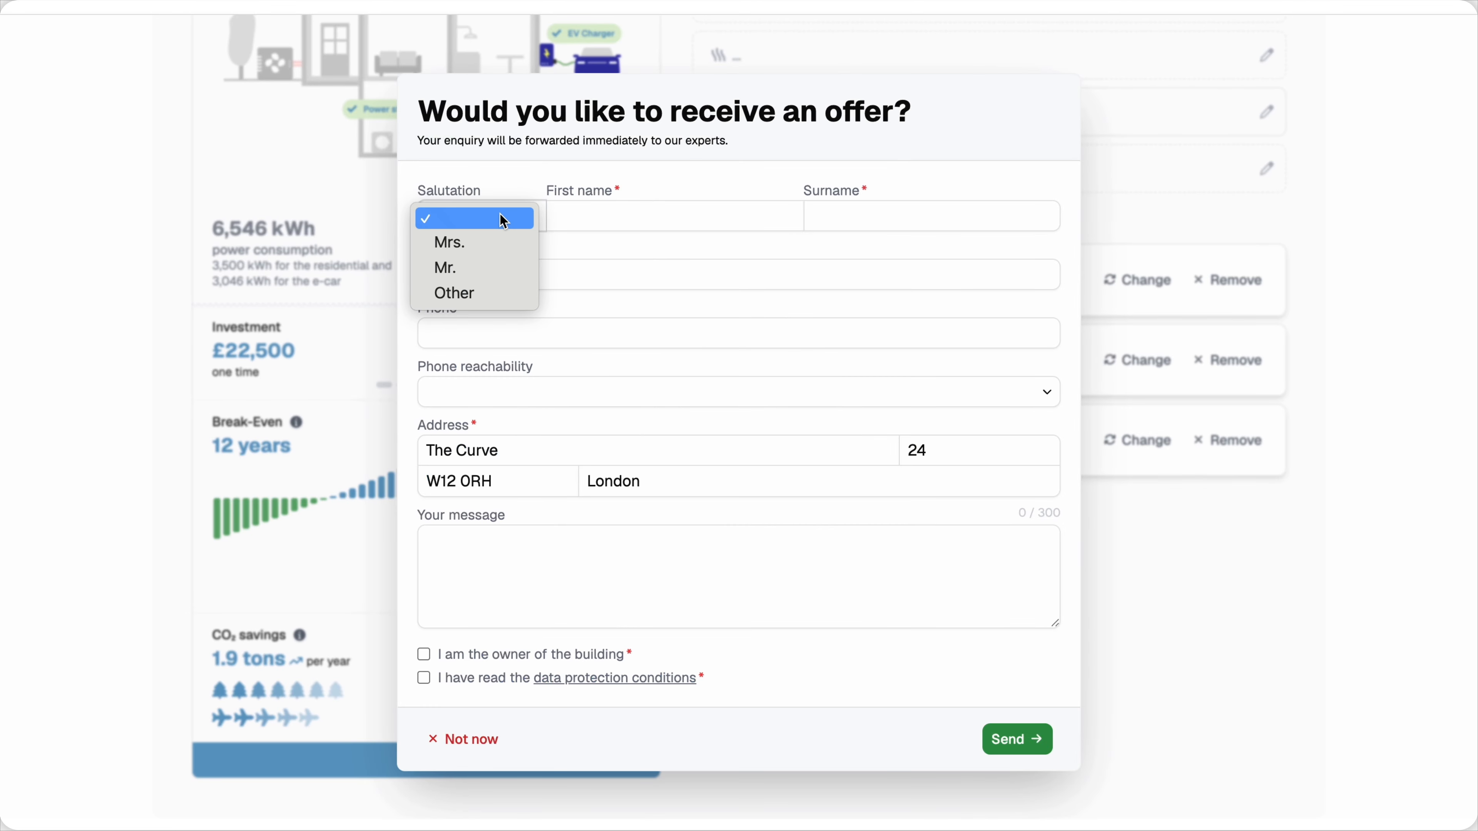
click(488, 265)
click(612, 212)
text(Test)
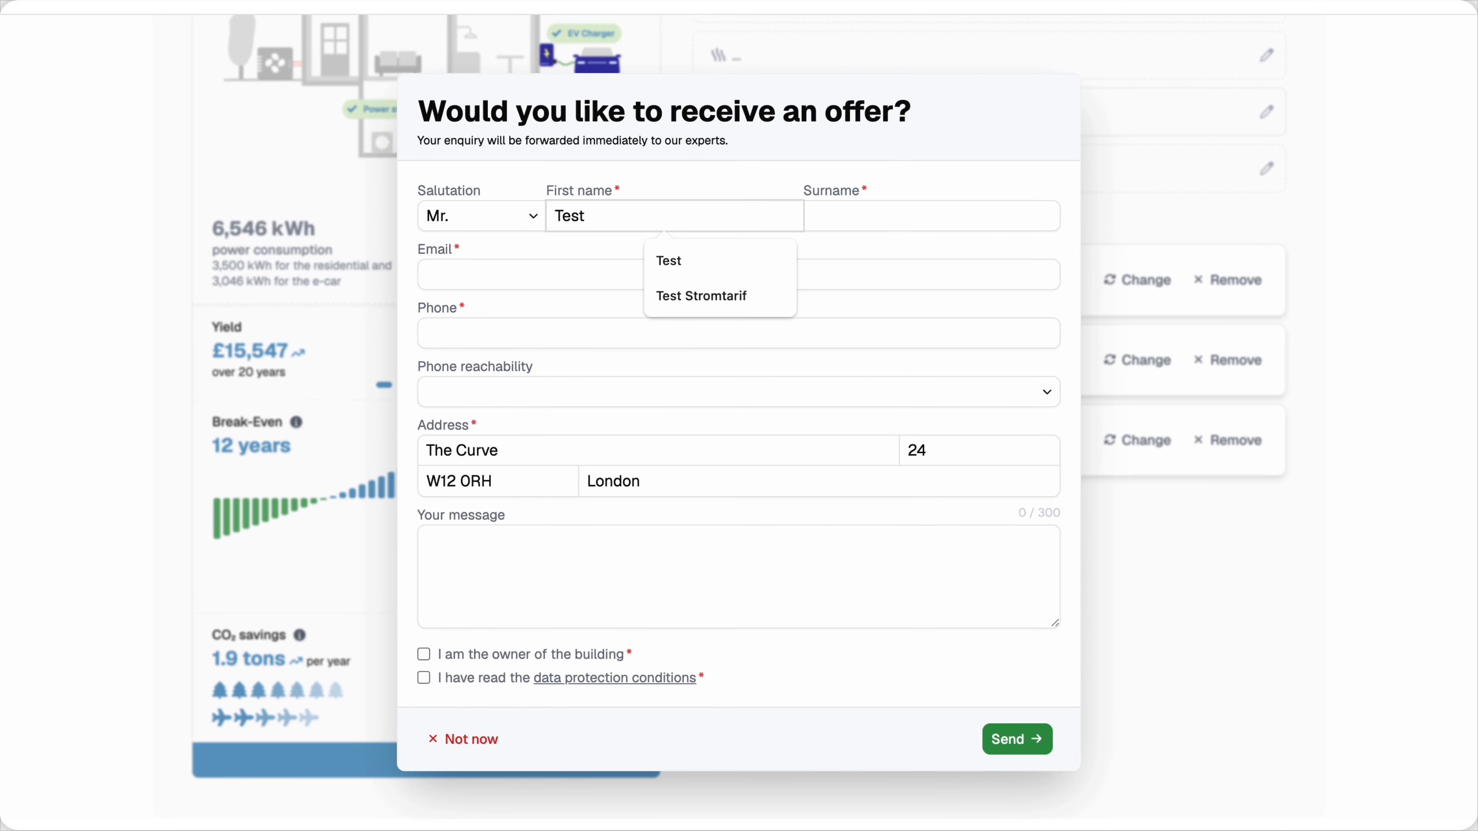
key(Tab)
text(T)
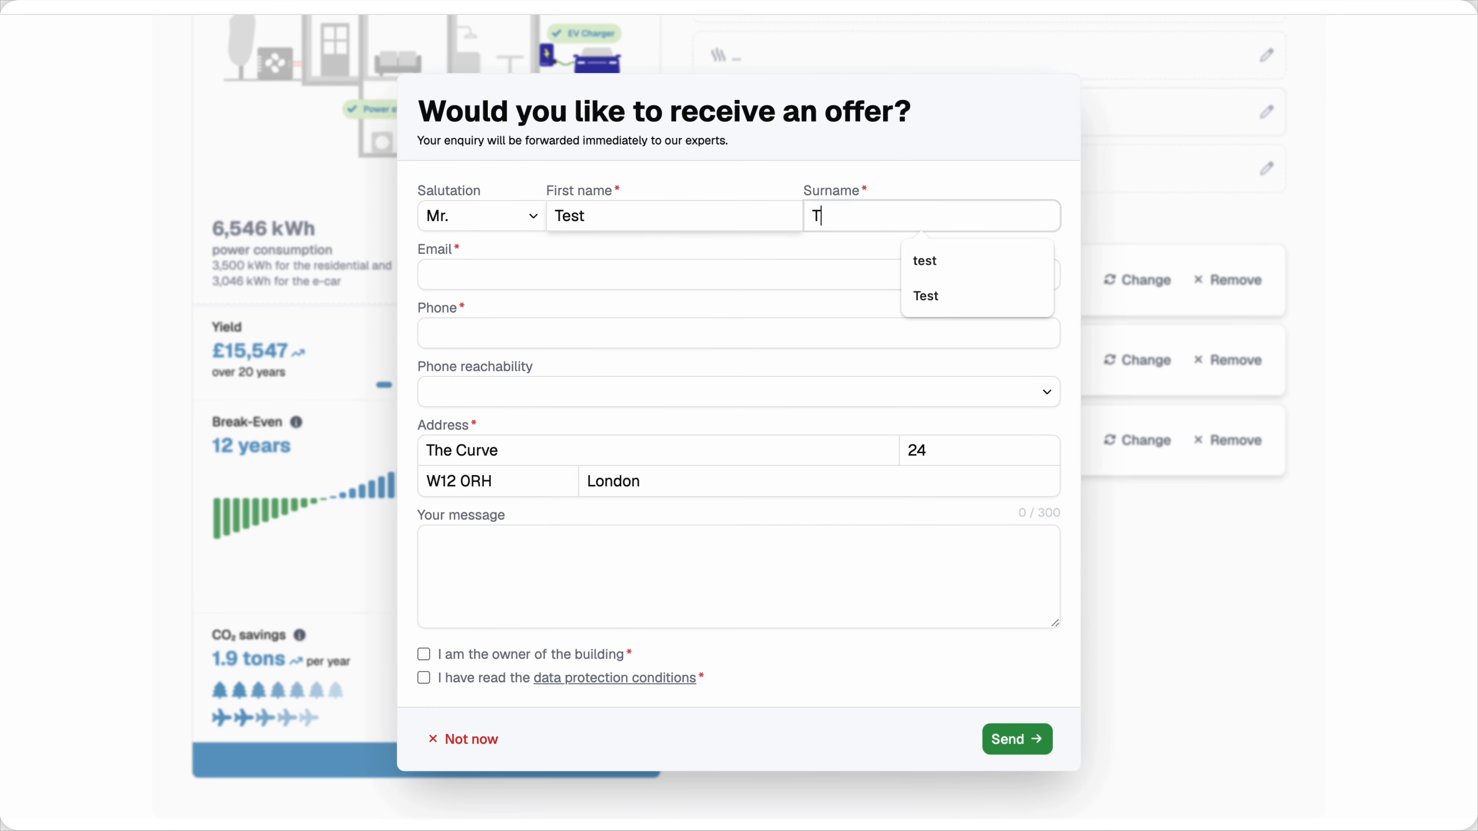
key(Tab)
Fill in the customer's e-mail address and phone number in the enquiry form
text(test)
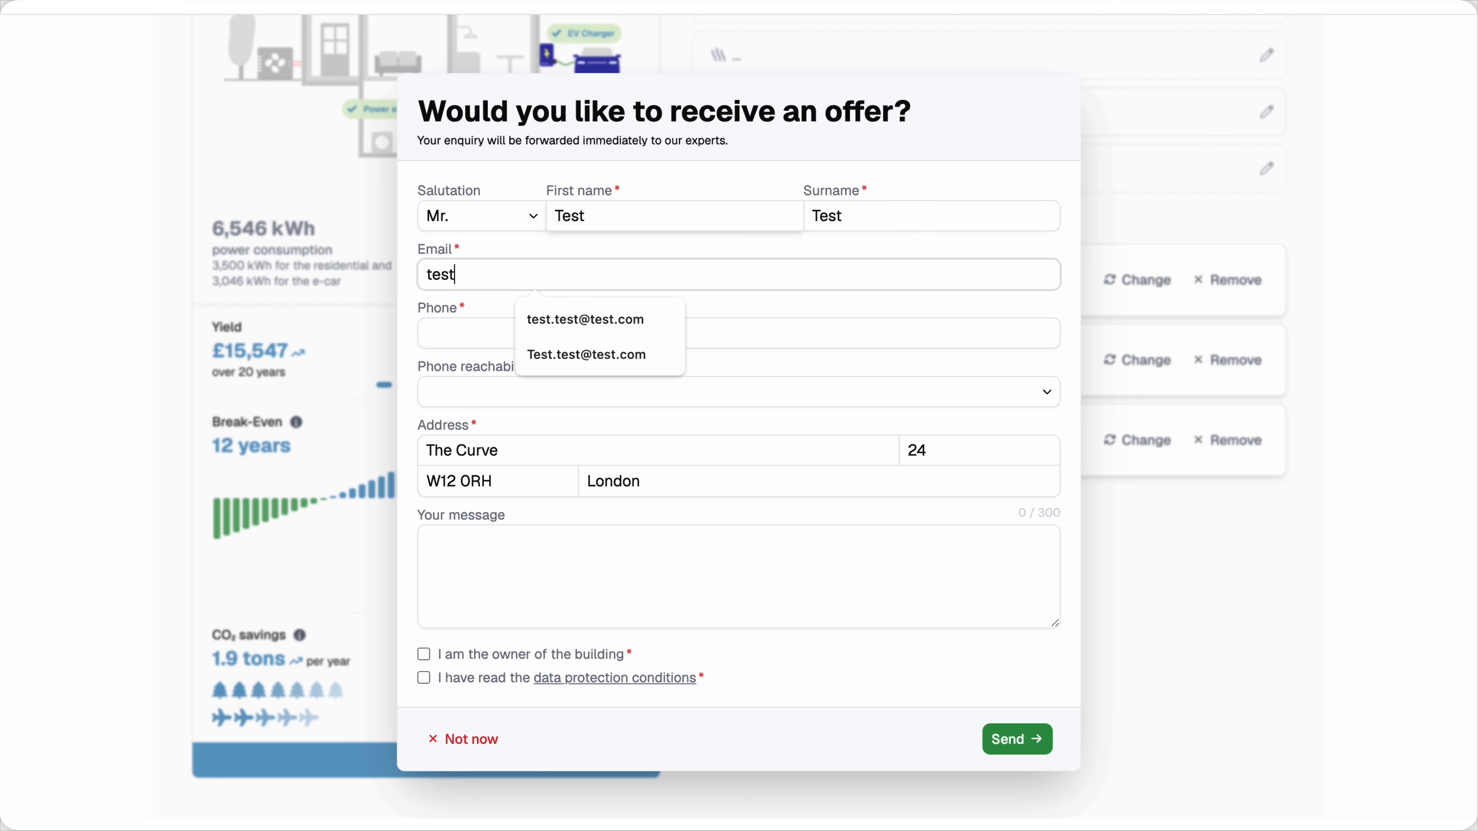
text(.test@)
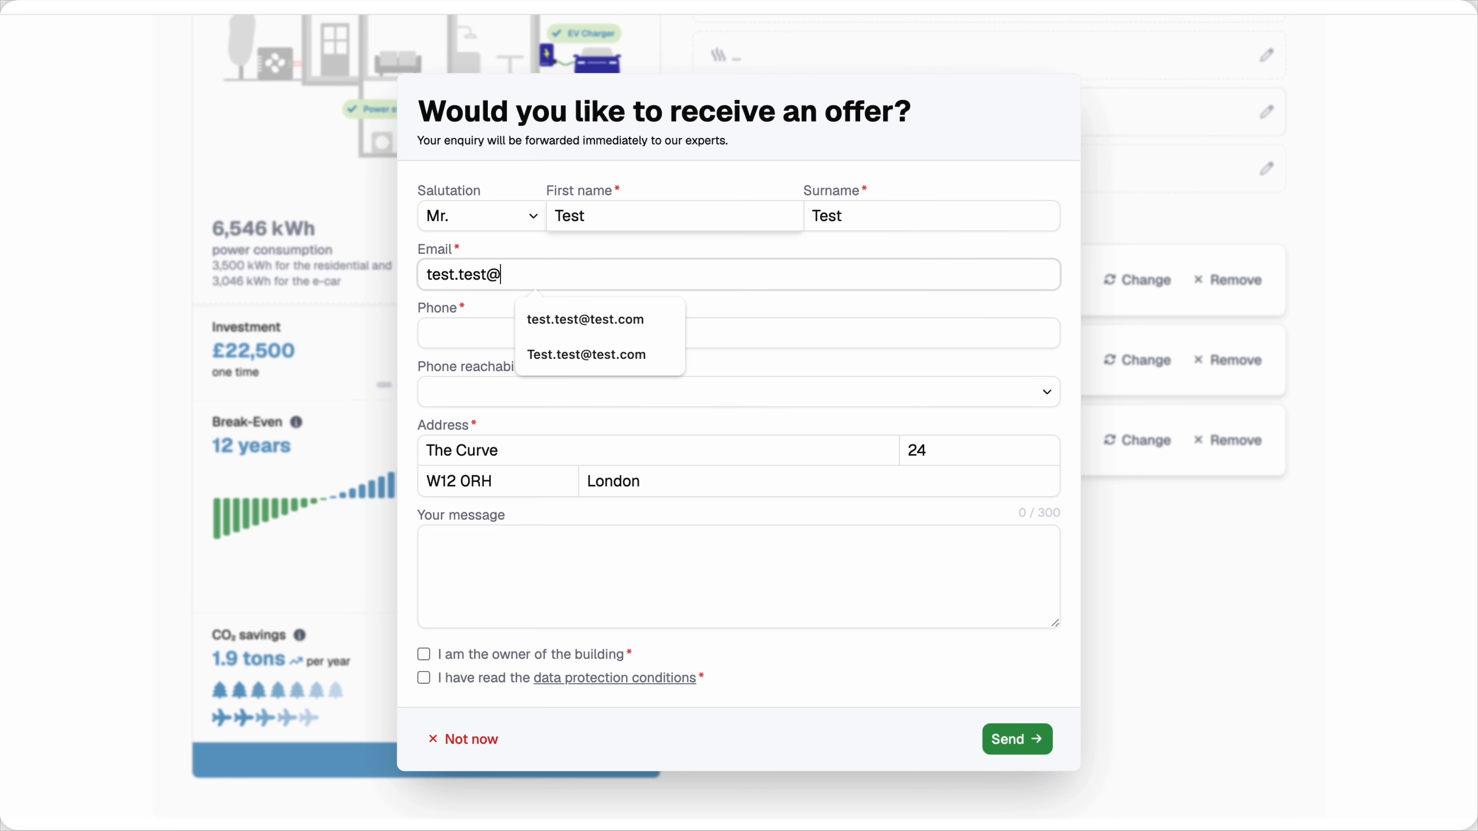
text(test.com)
key(Tab)
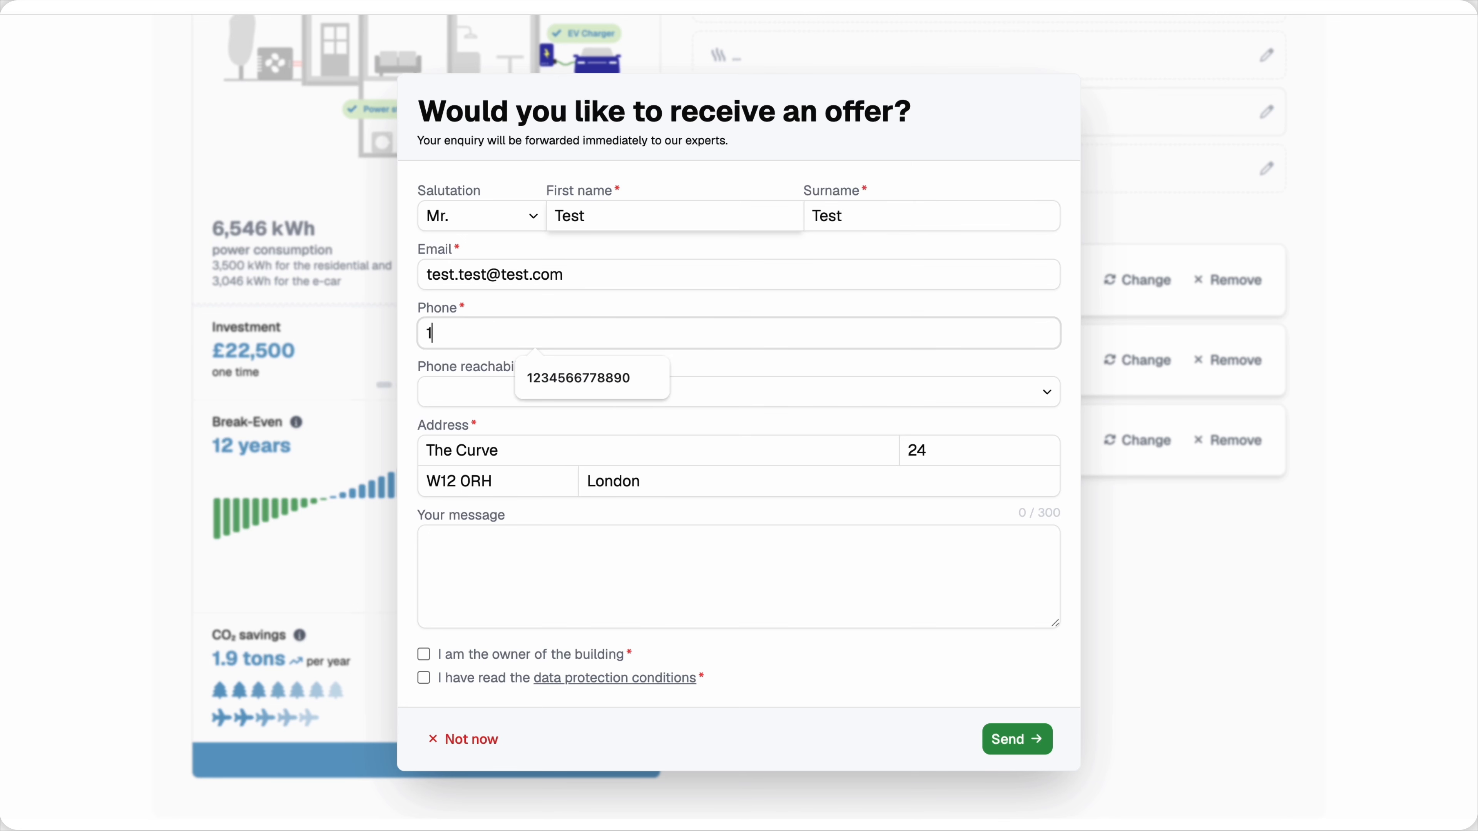
text(1234567890)
Confirm building ownership and acceptance of the data protection conditions, and send the enquiry
click(493, 650)
click(472, 681)
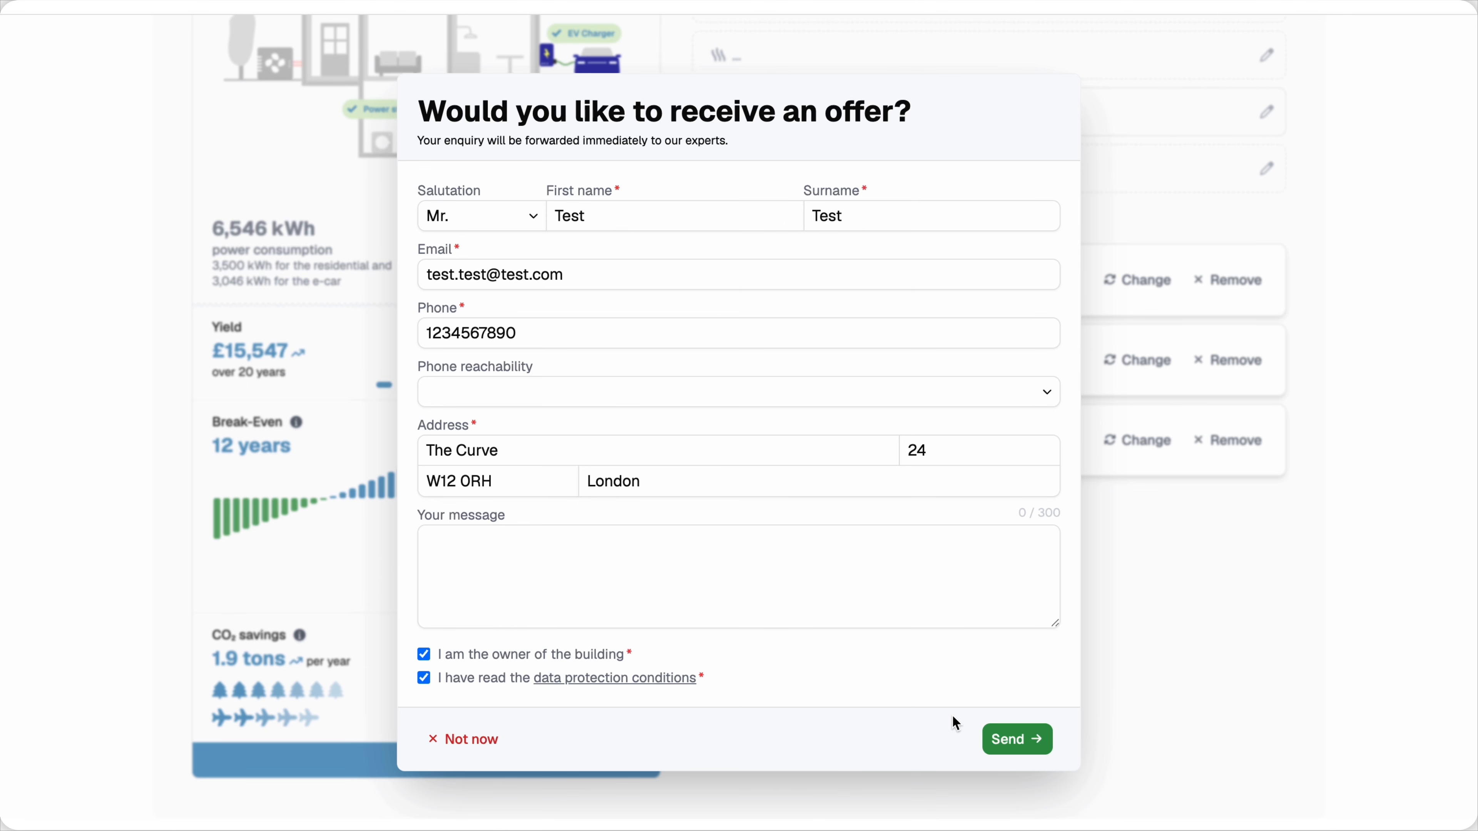
click(1016, 736)
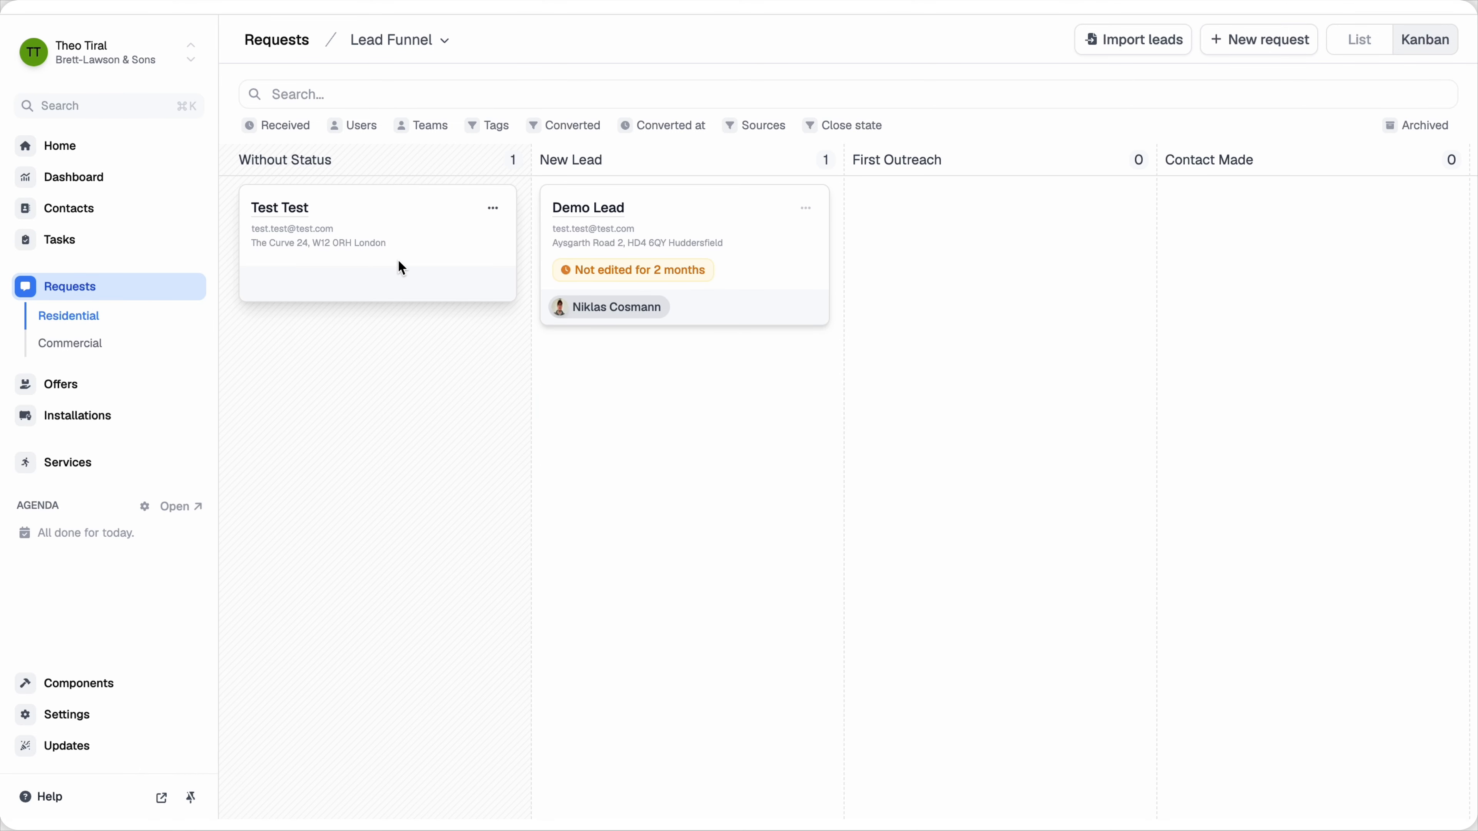
Open the new request in the Without Status column and view its Heat Pump Installation prequalification form
click(283, 207)
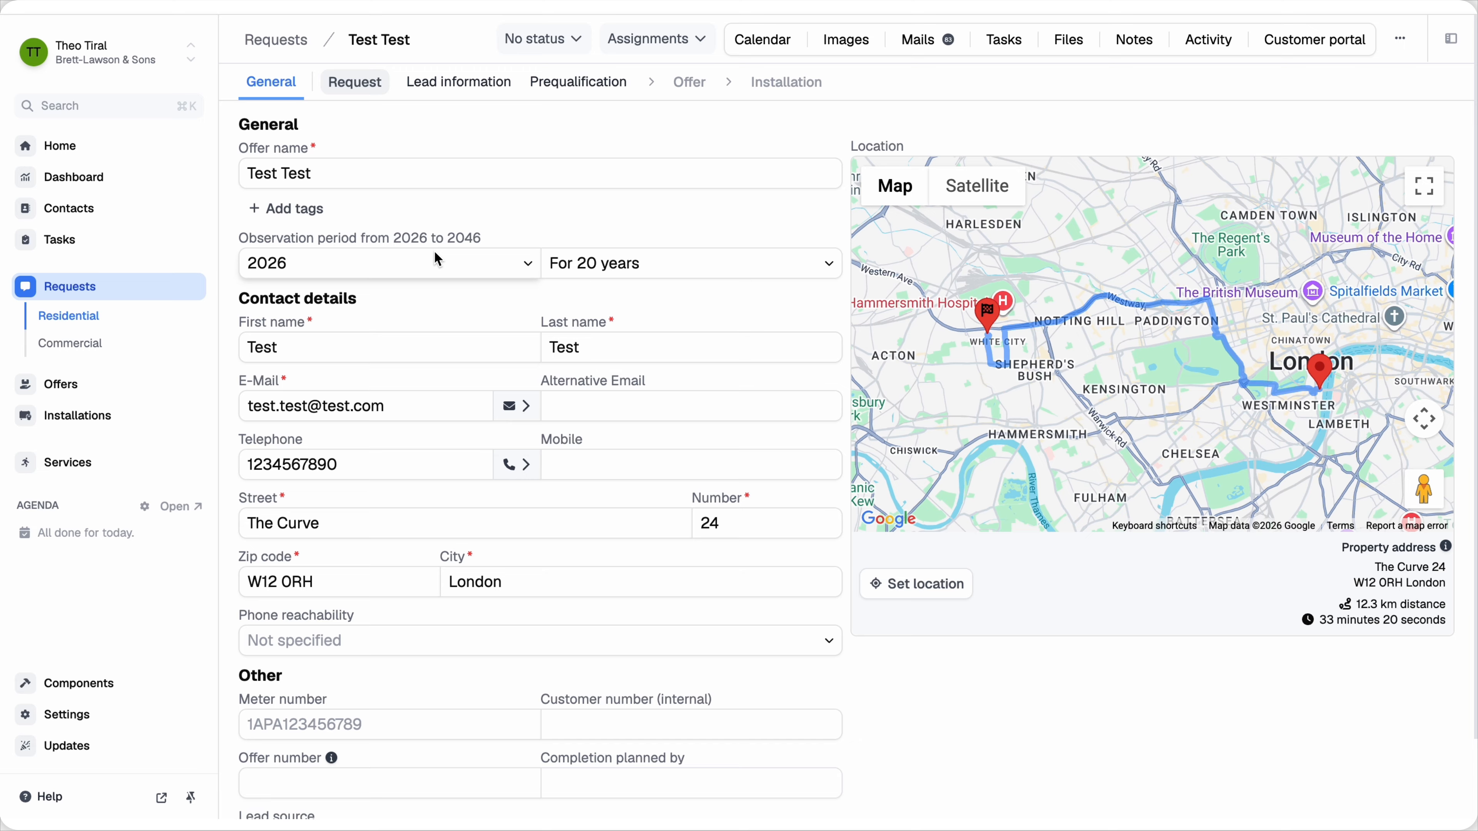
click(573, 85)
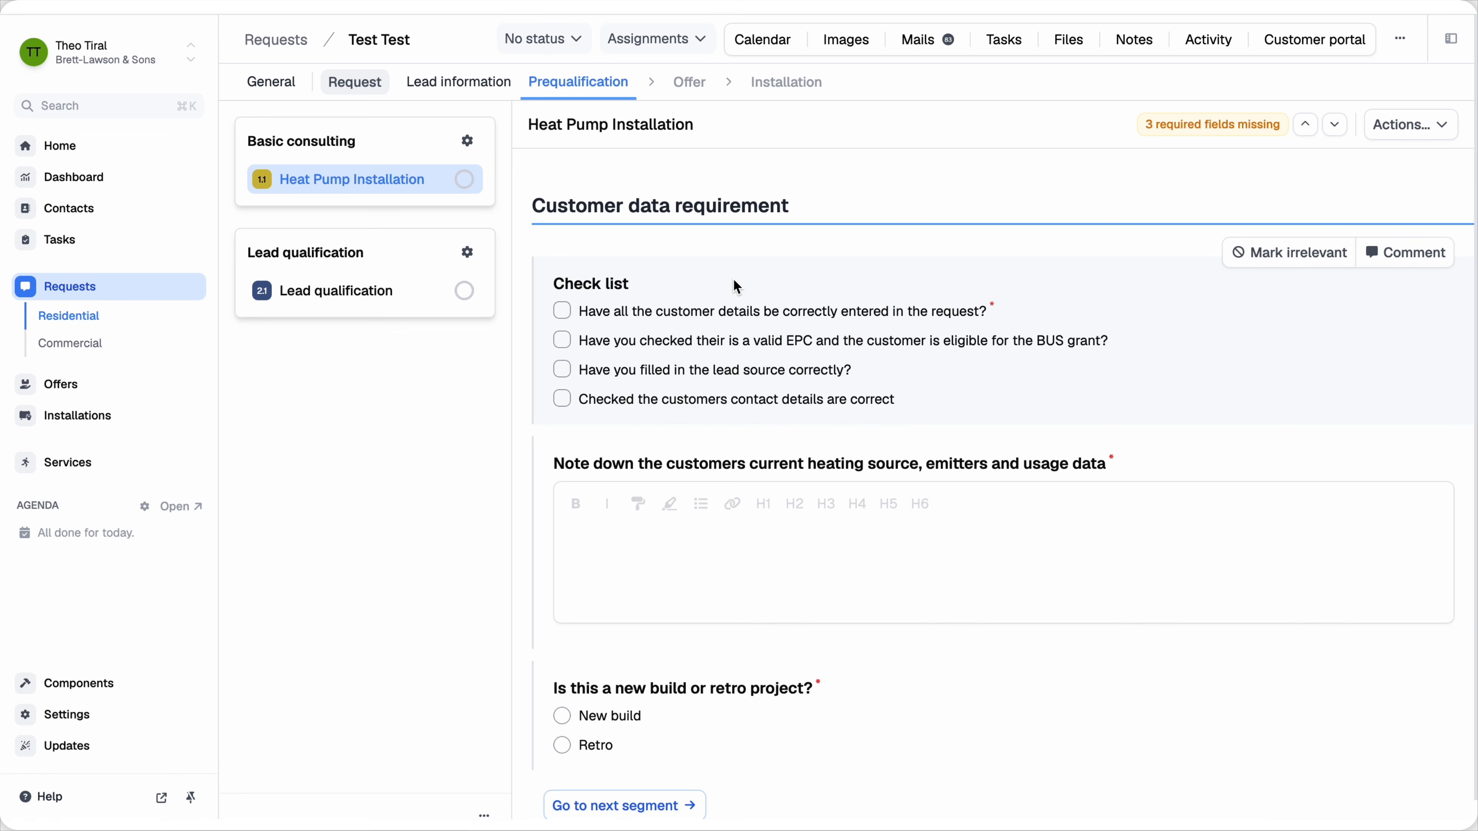
scroll(631, 368, down, 2)
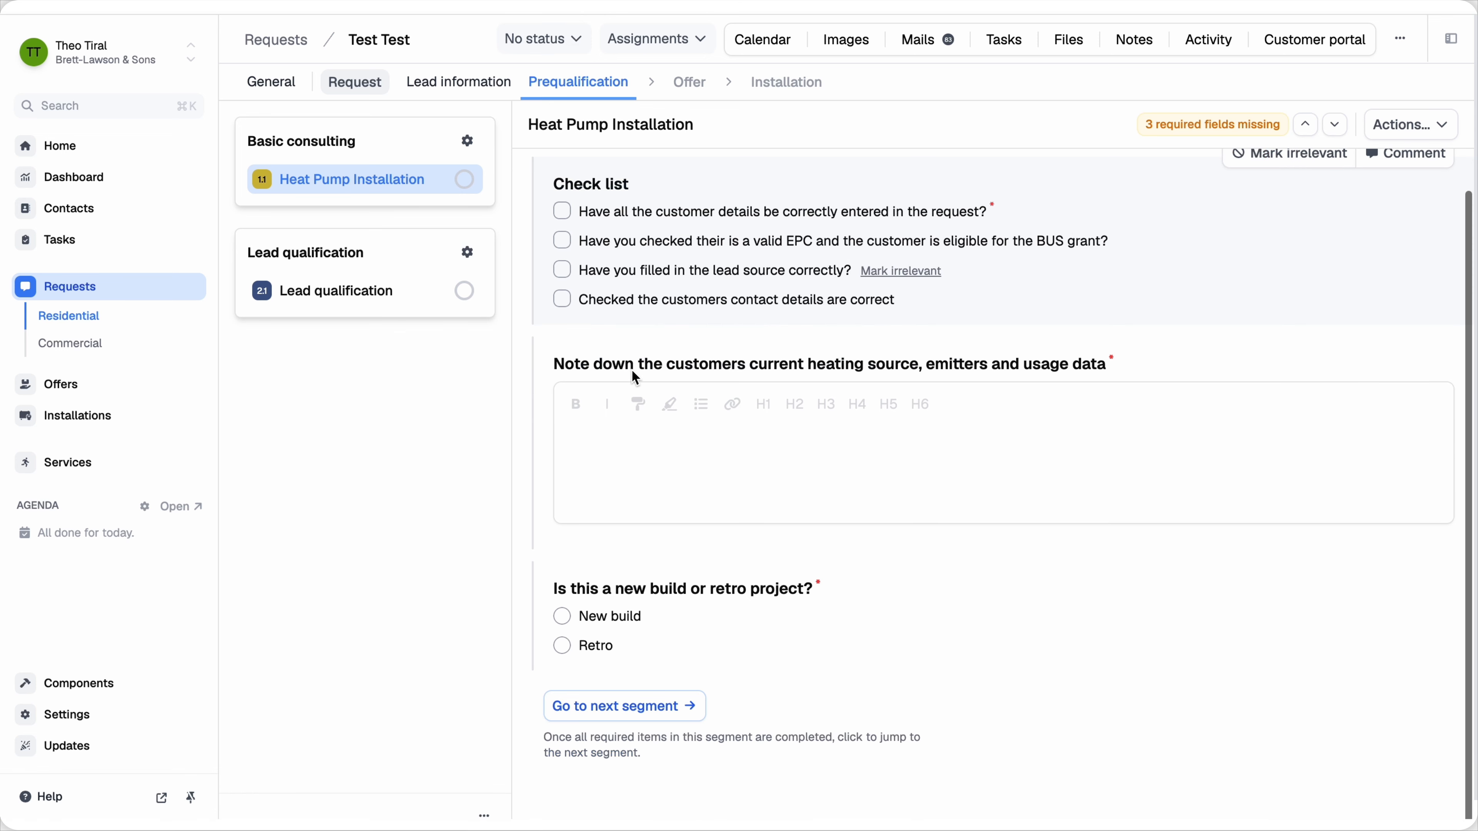
In the Lead qualification form, record that the customer wants advice and a quote for PV and an EV charger
click(342, 289)
scroll(820, 351, down, 6)
scroll(750, 287, up, 6)
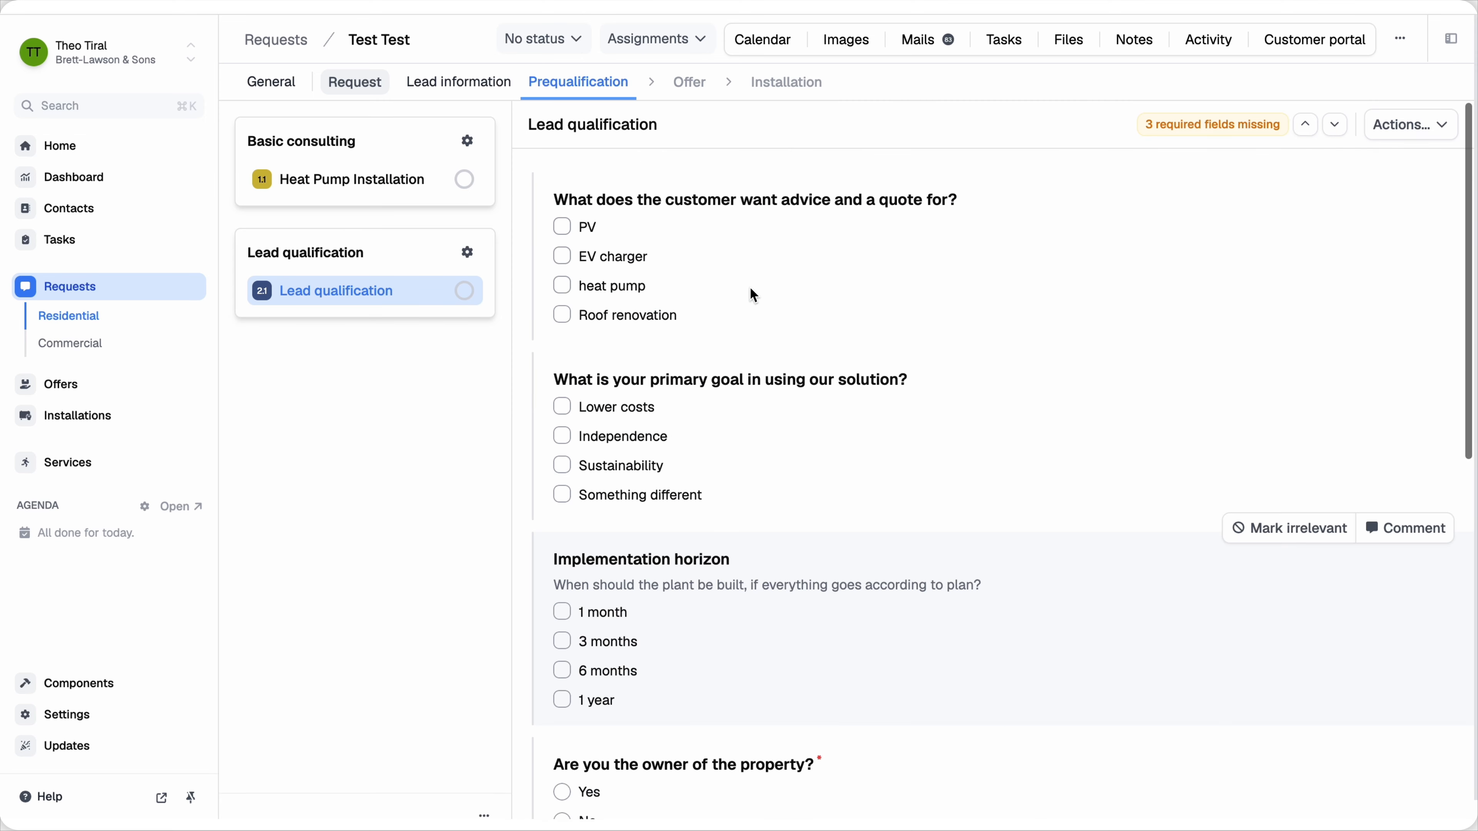
click(561, 226)
click(561, 256)
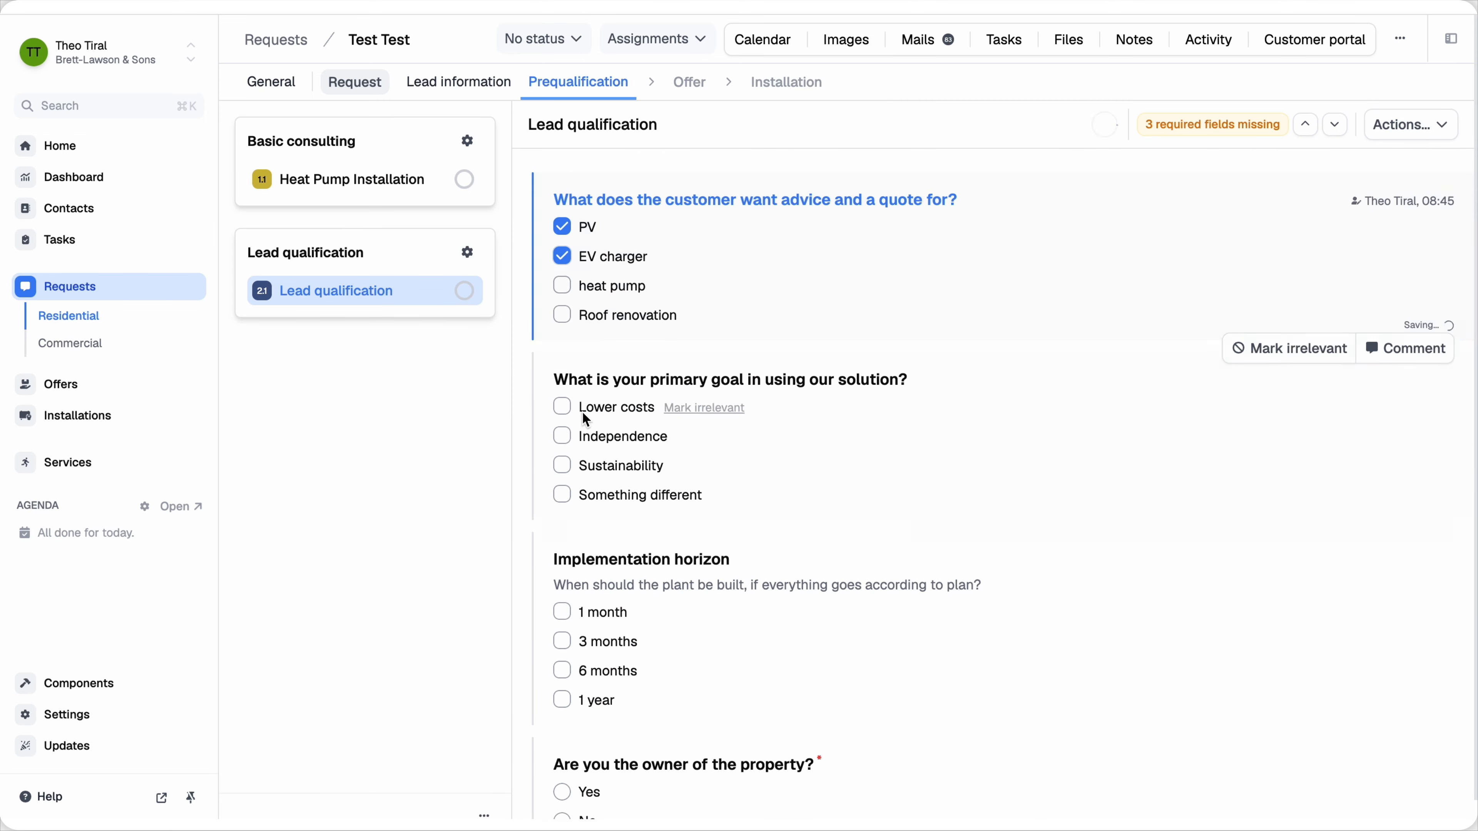
Choose Sustainability as the customer's primary goal and 1 month as the implementation horizon
scroll(585, 419, down, 4)
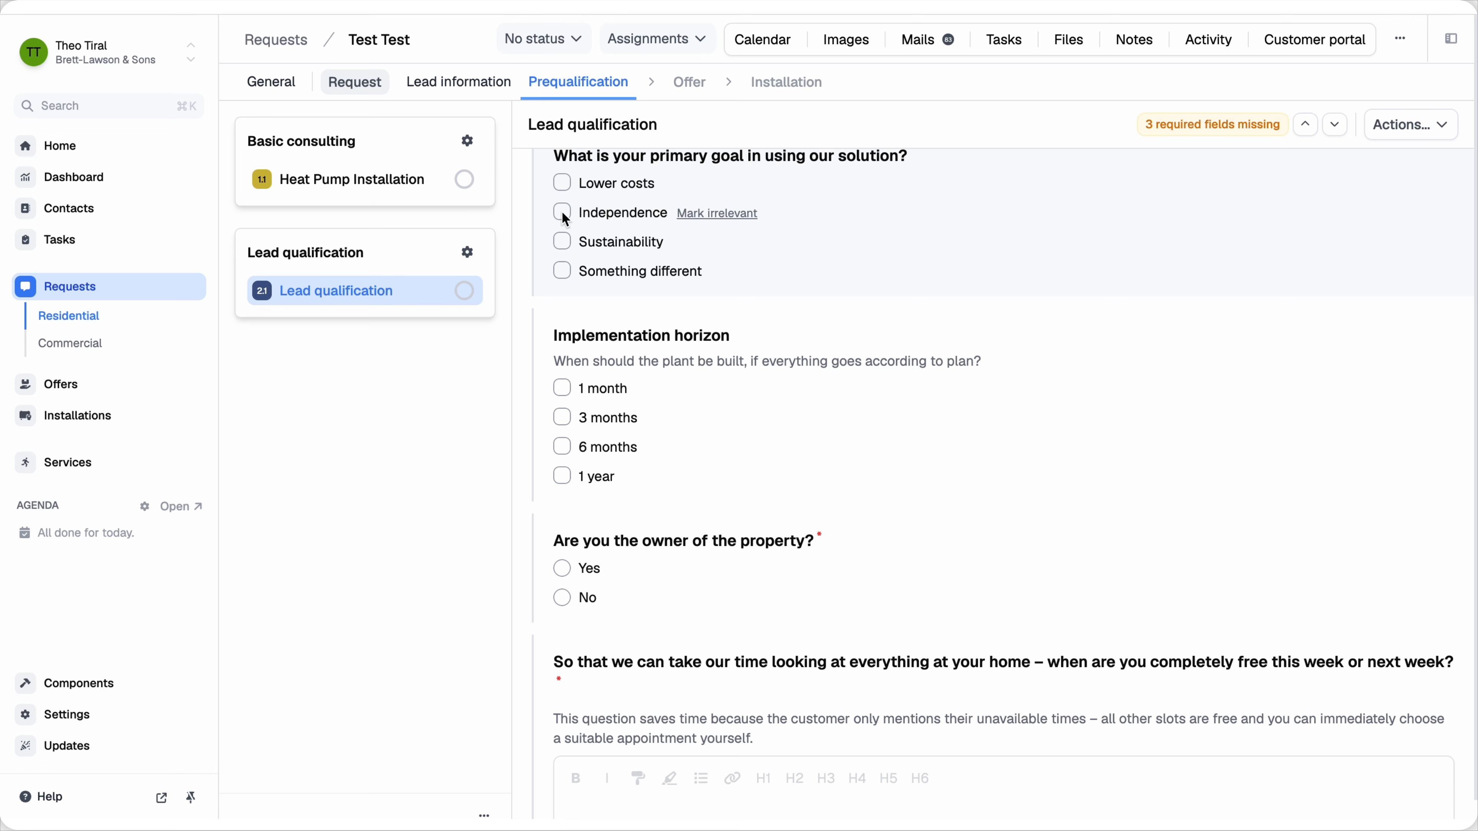
click(562, 241)
scroll(703, 419, down, 3)
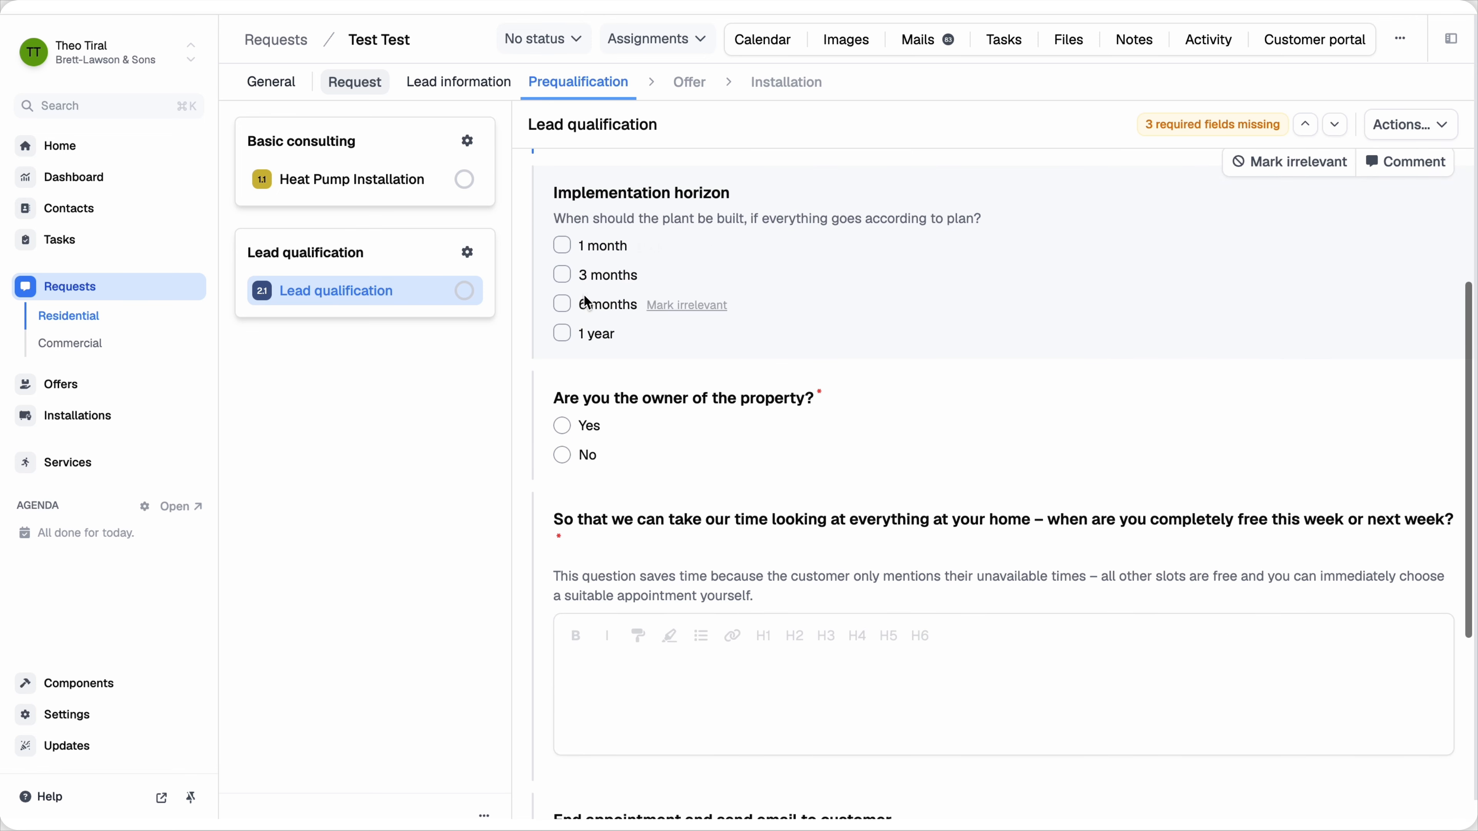
click(559, 245)
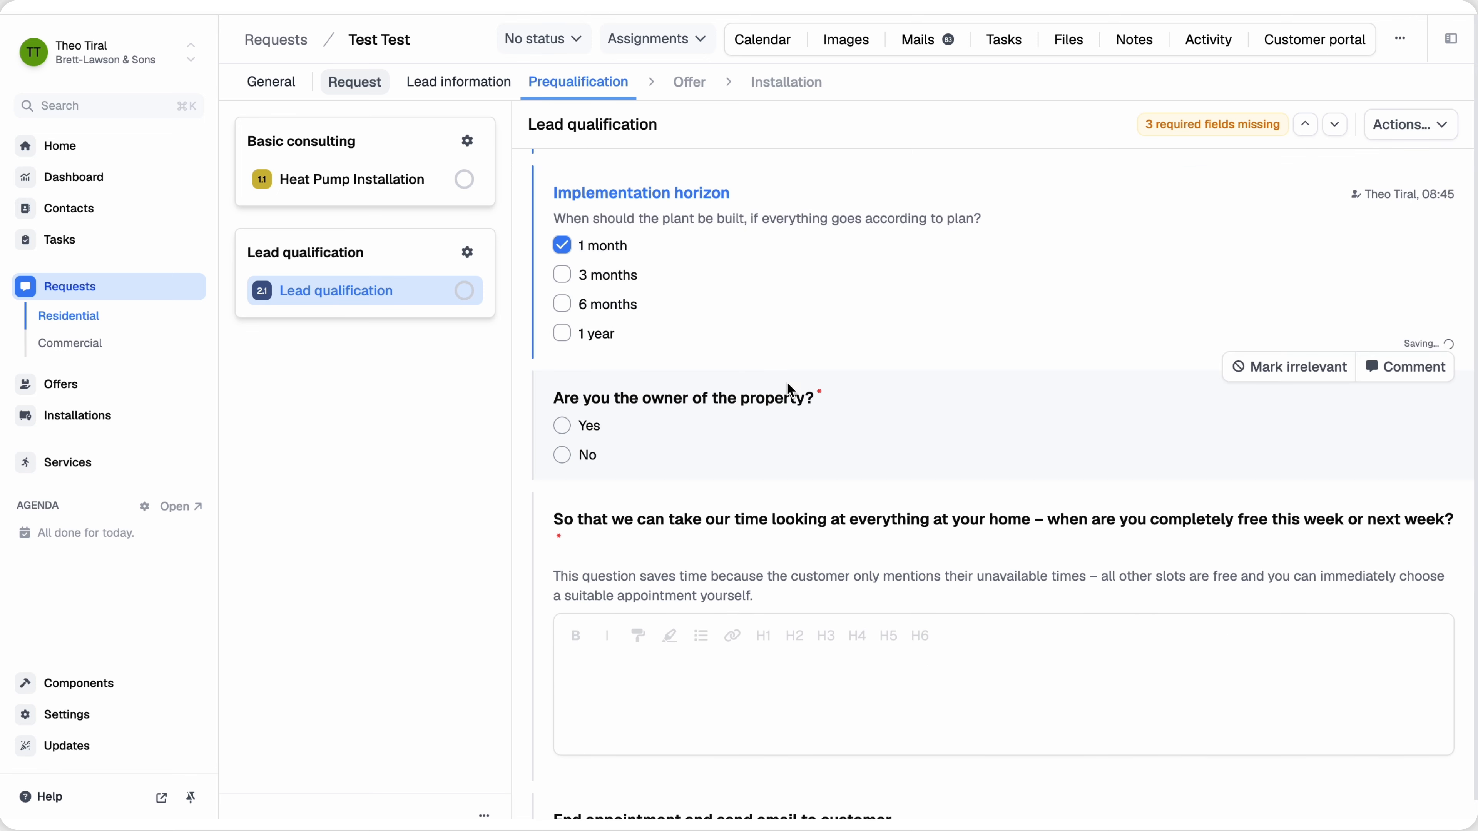
Answer Yes to owning the property and mark the appointment and customer email item as Done
scroll(700, 401, down, 2)
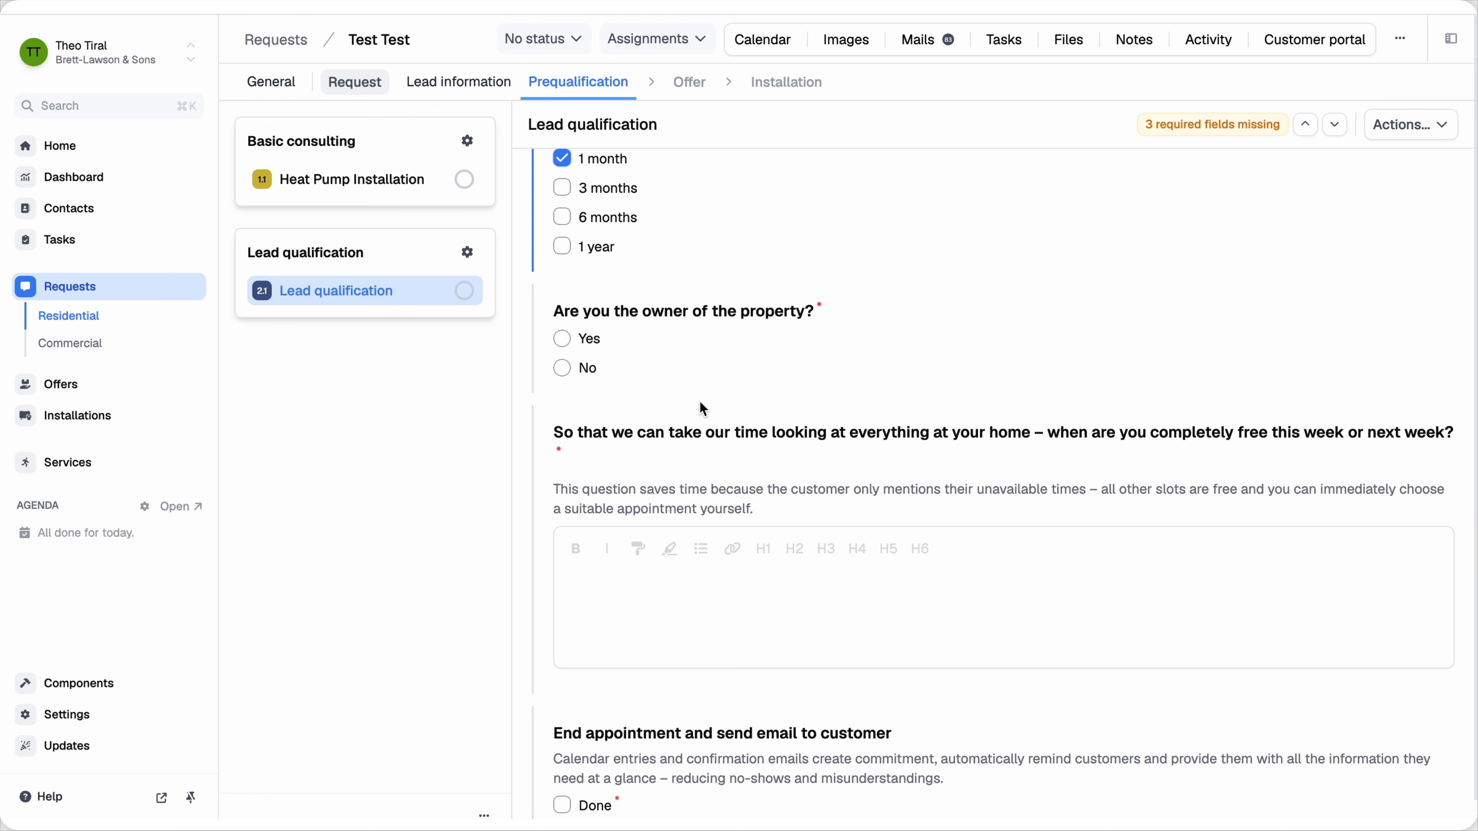
click(562, 339)
scroll(597, 379, down, 3)
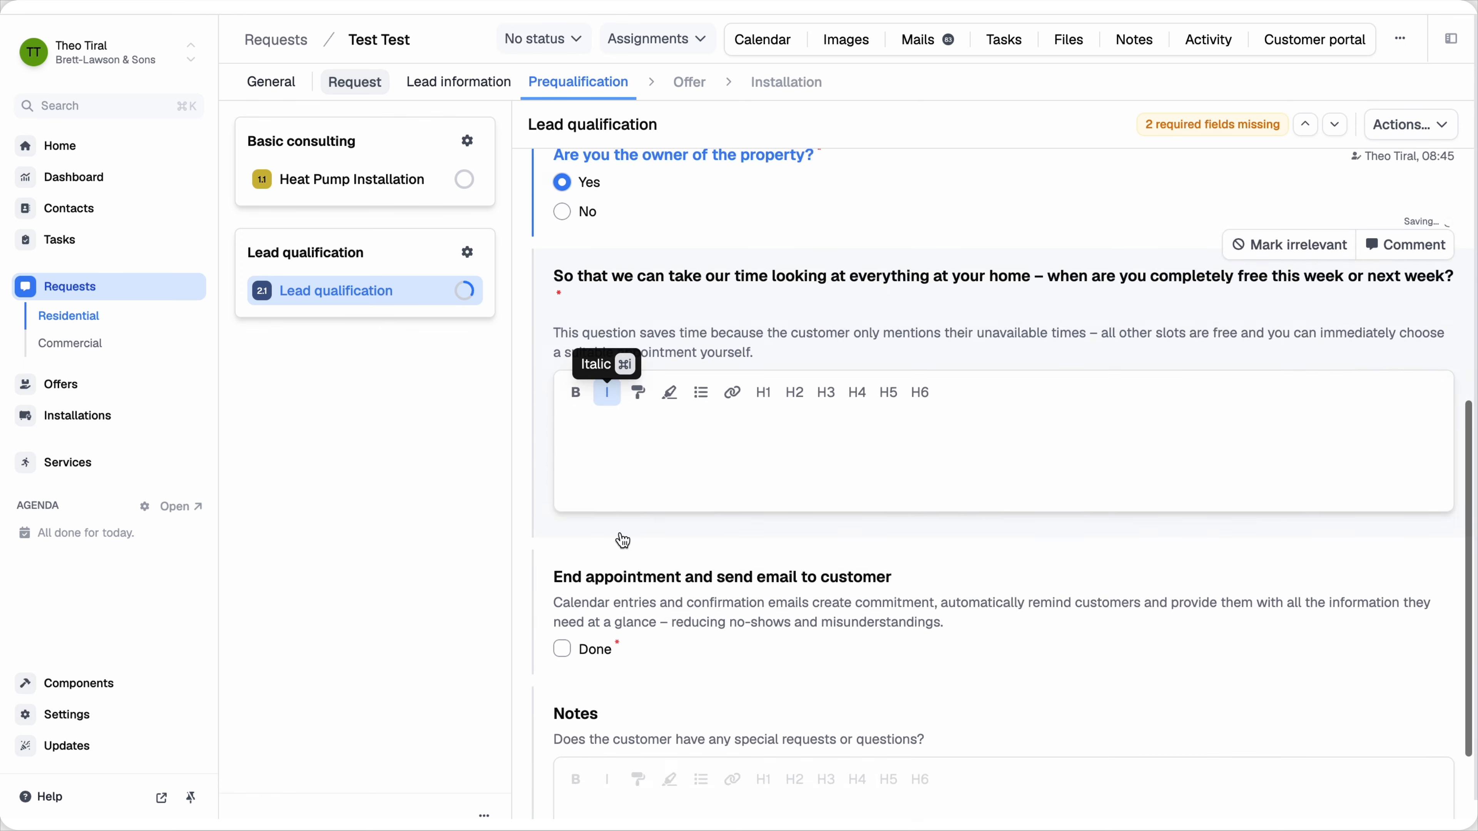
scroll(623, 541, down, 3)
click(562, 484)
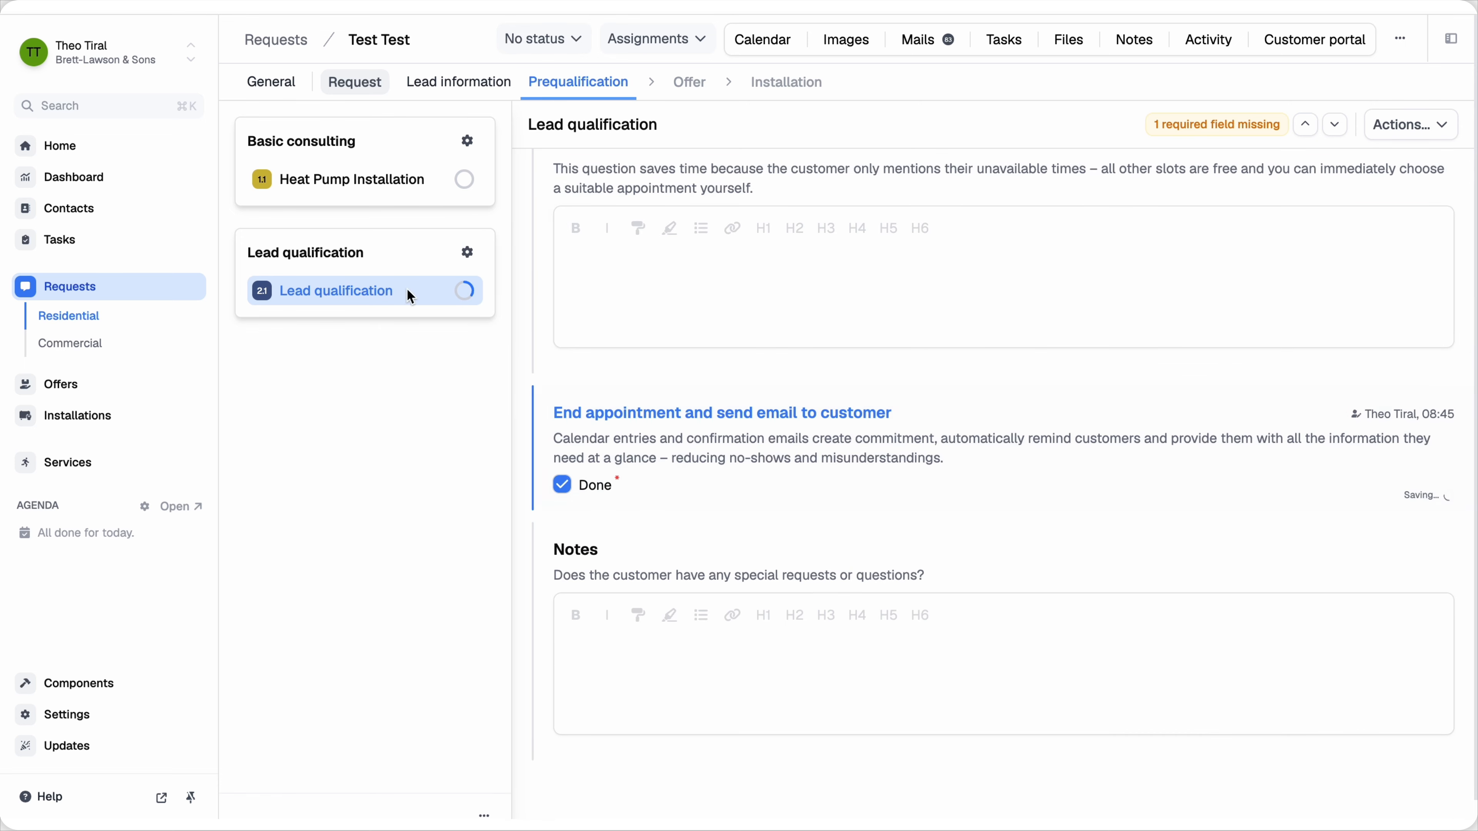
Enter "dfdf" as the answer to the question about when the customer is free this week or next
click(671, 313)
text(dfdf)
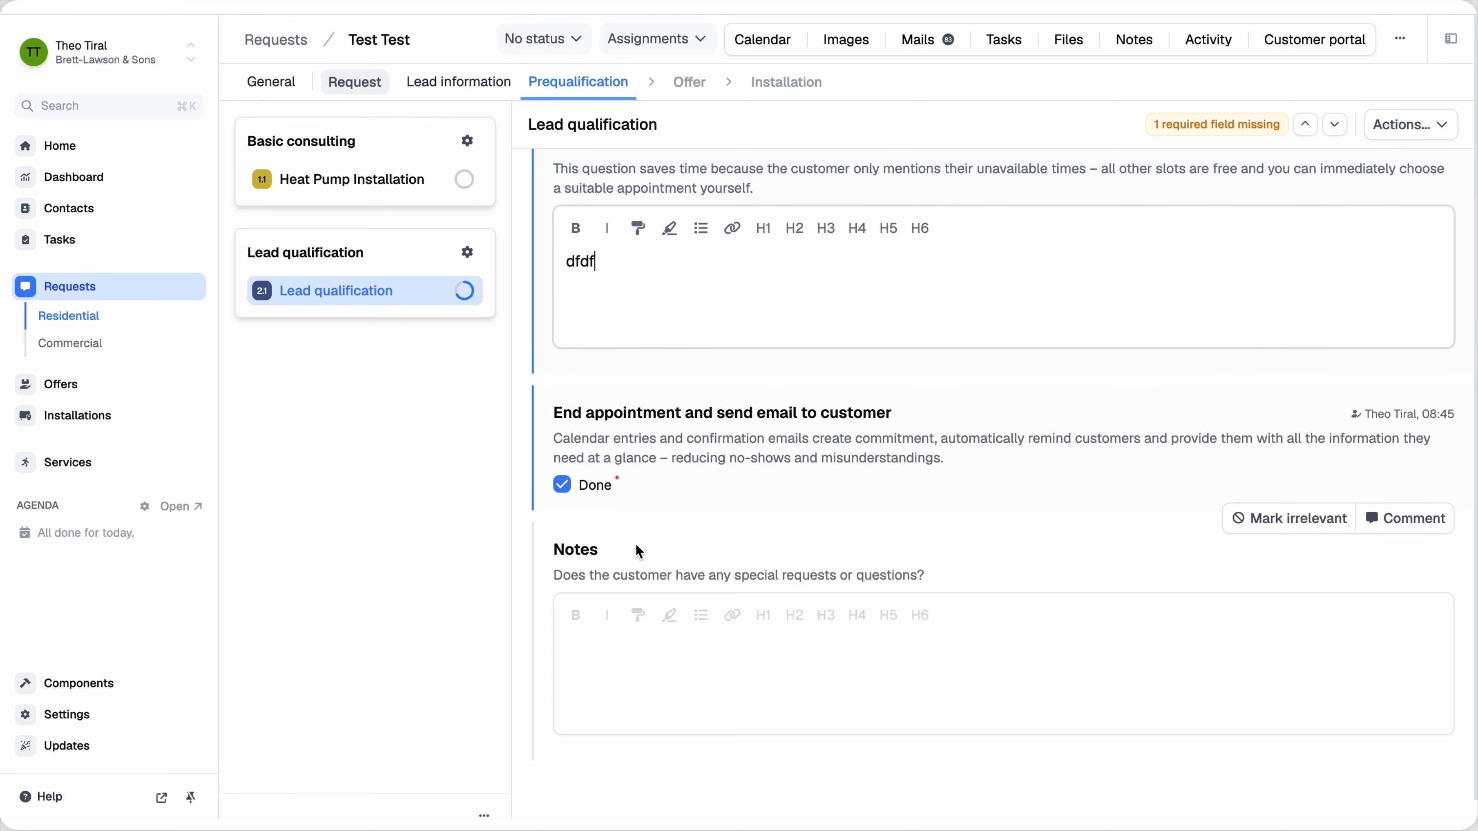
Enter "dfdf" in the lead qualification Notes and move the request to the Offer stage with the status New
click(611, 650)
text(dfdf)
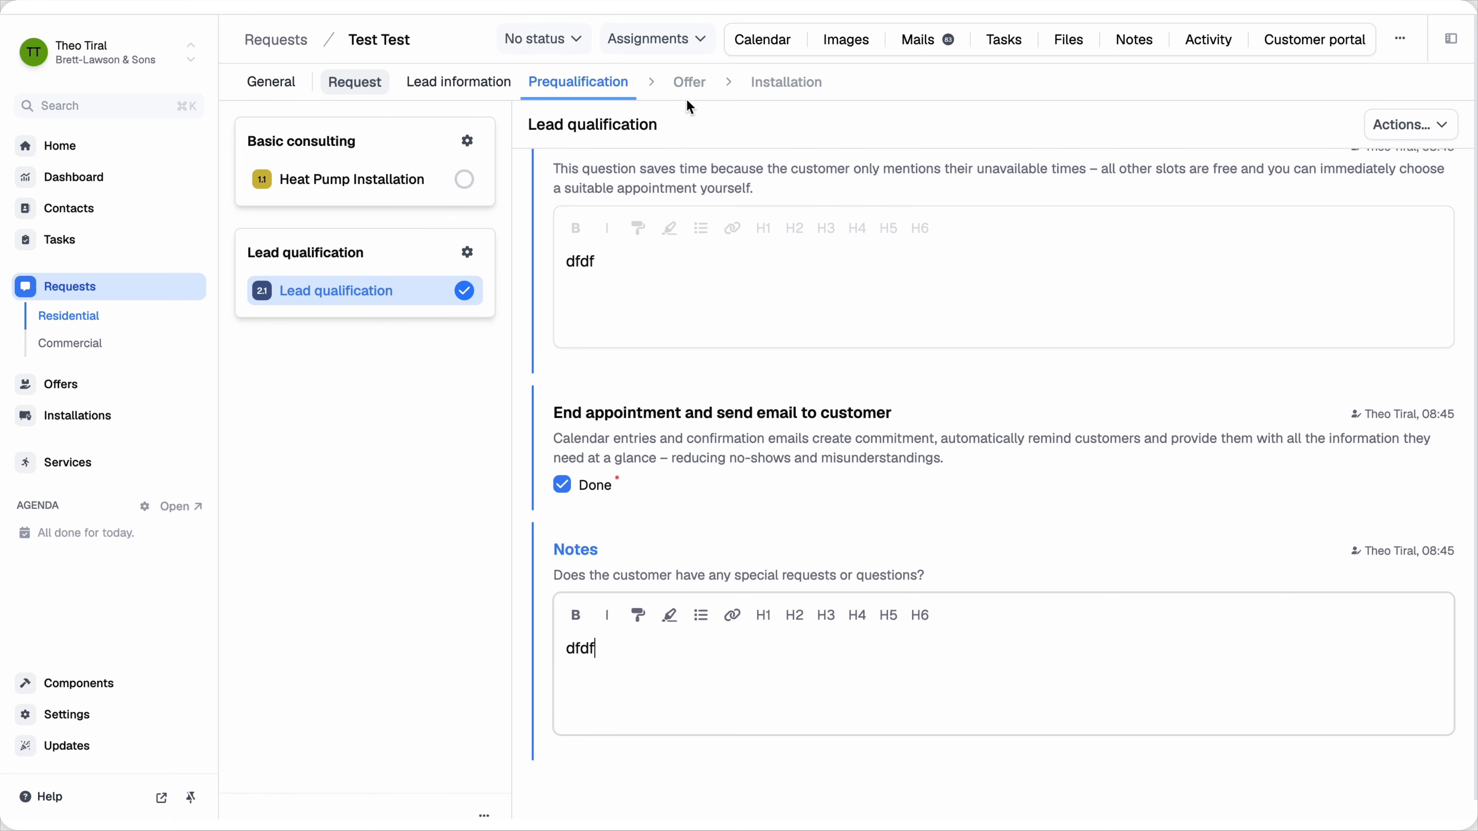
click(686, 83)
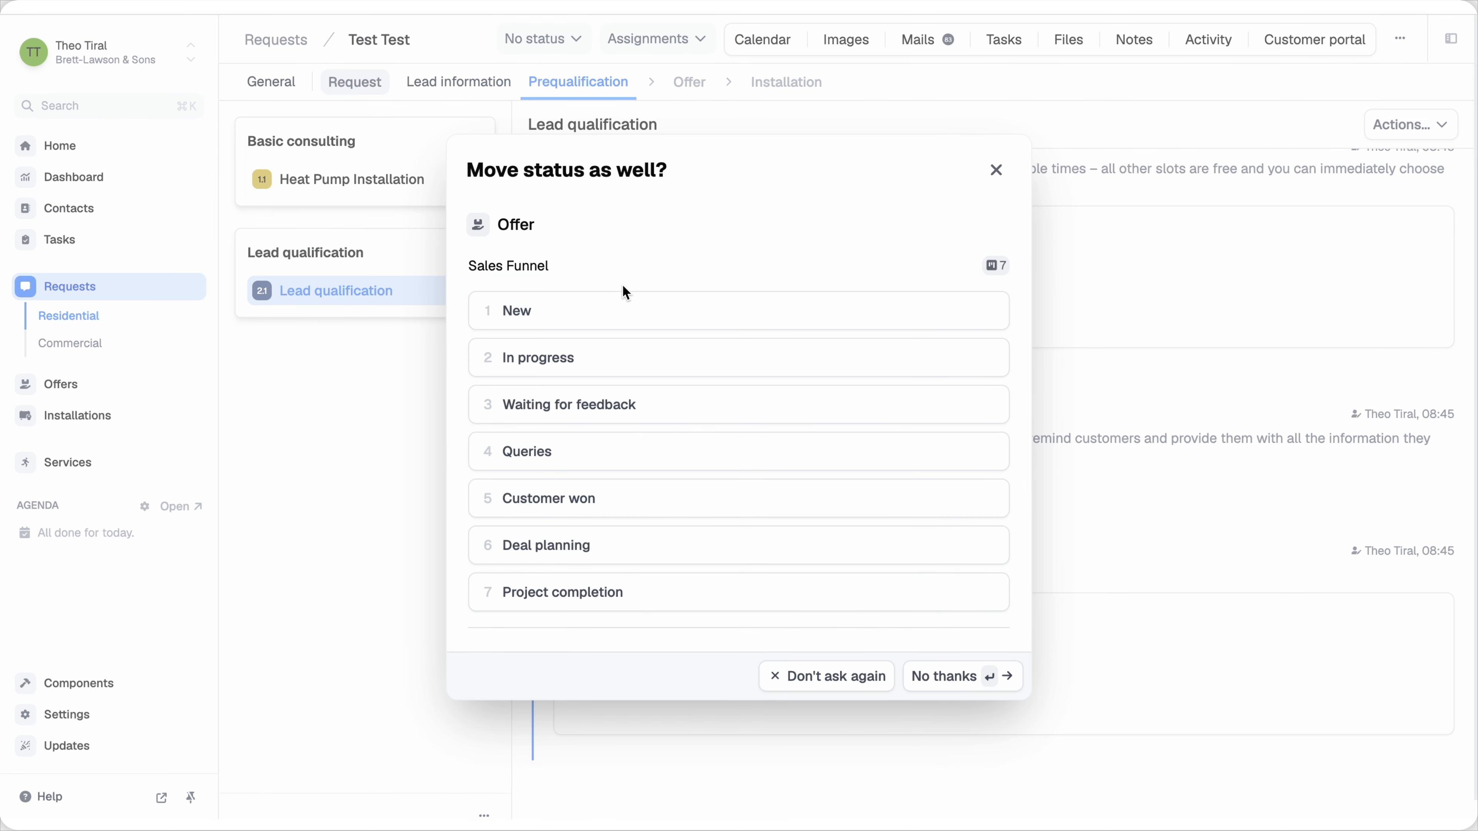
click(597, 322)
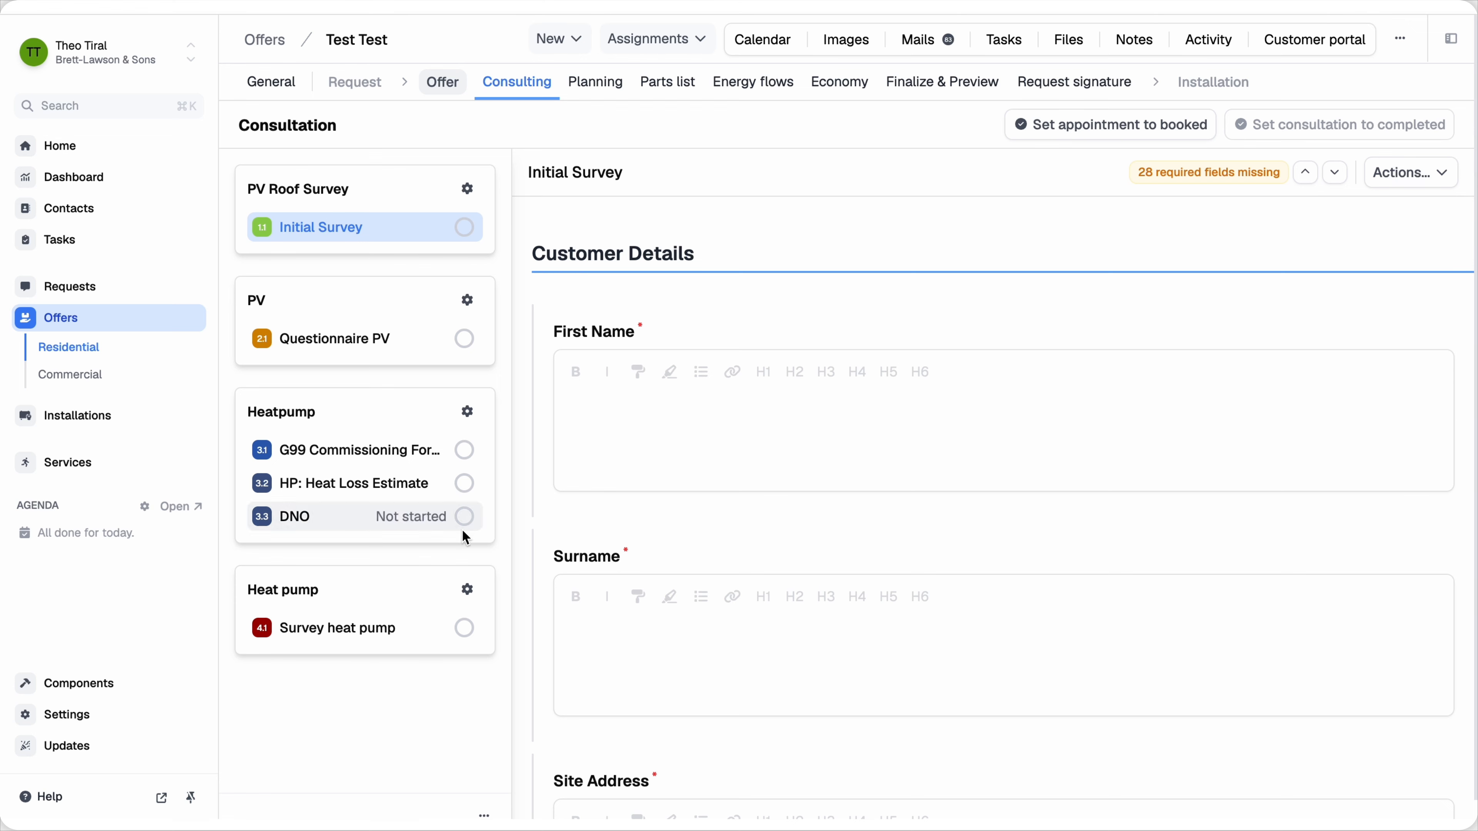
Start planning the solar system for this offer and open its 3D planning
click(595, 82)
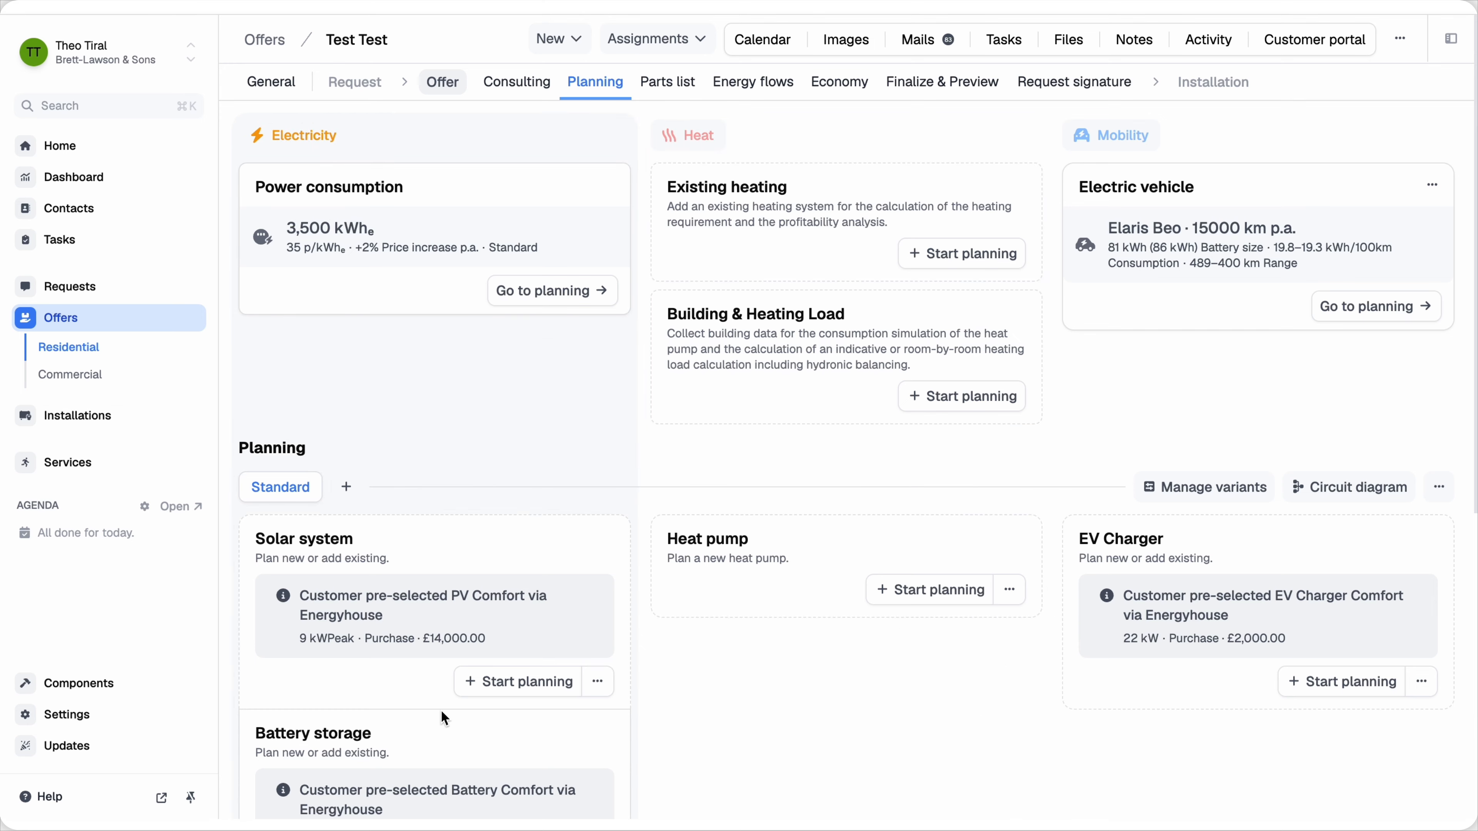
scroll(482, 611, down, 3)
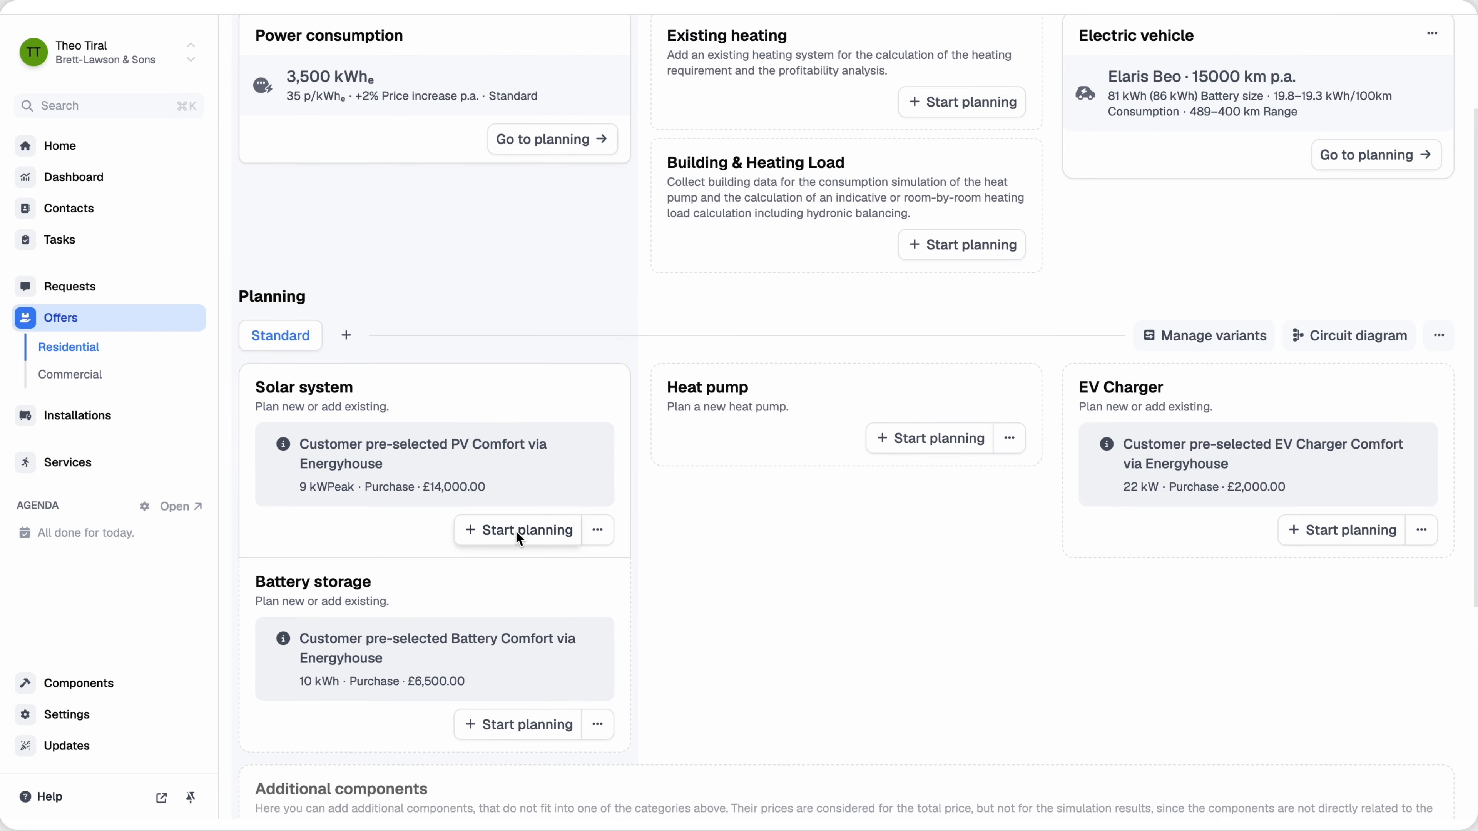
click(516, 531)
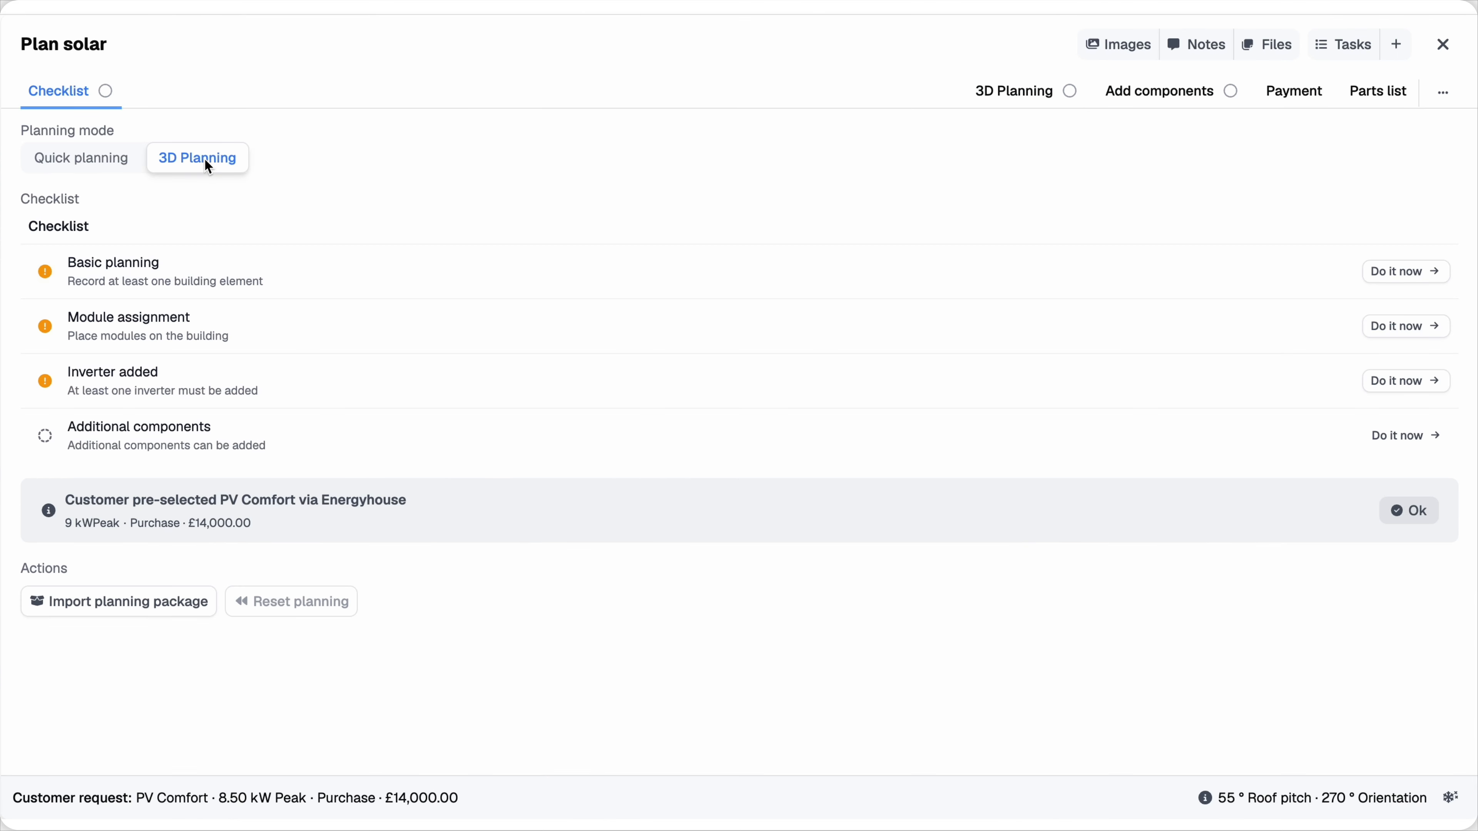
click(1028, 97)
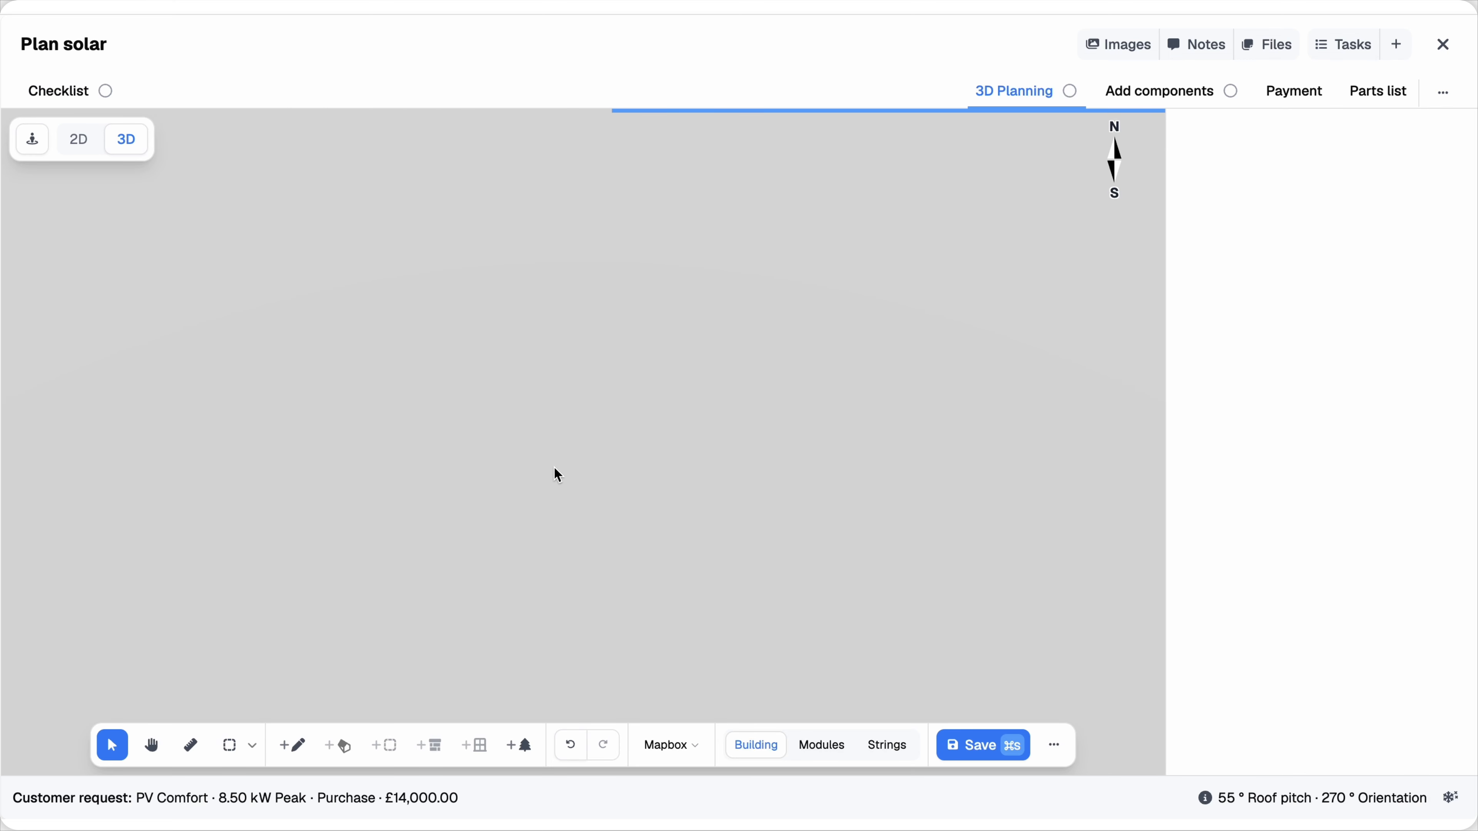
Check the house on Bing Maps imagery and change the base map to Google Maps
drag(601, 464, 716, 482)
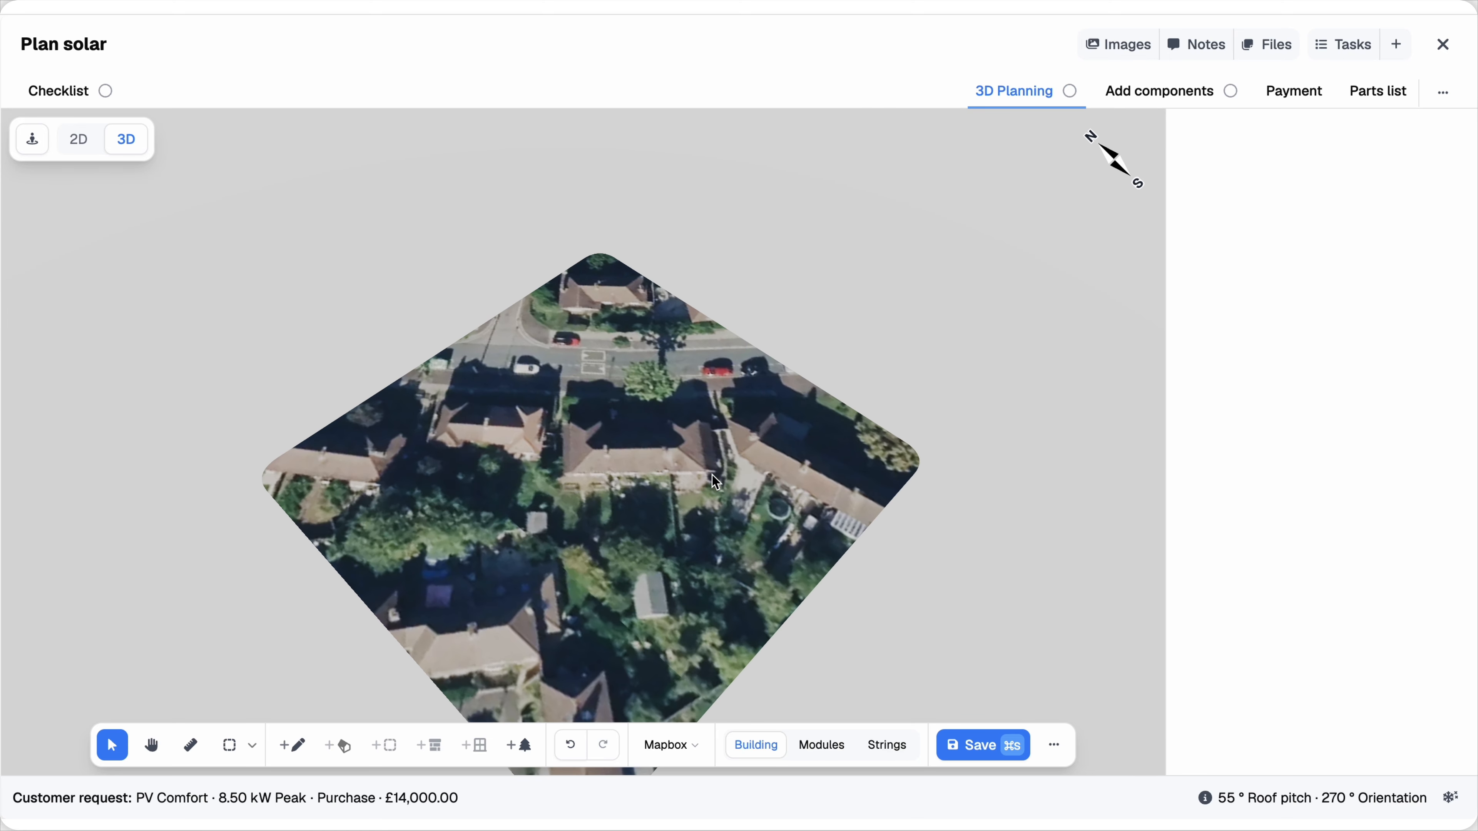
scroll(716, 482, up, 5)
click(675, 747)
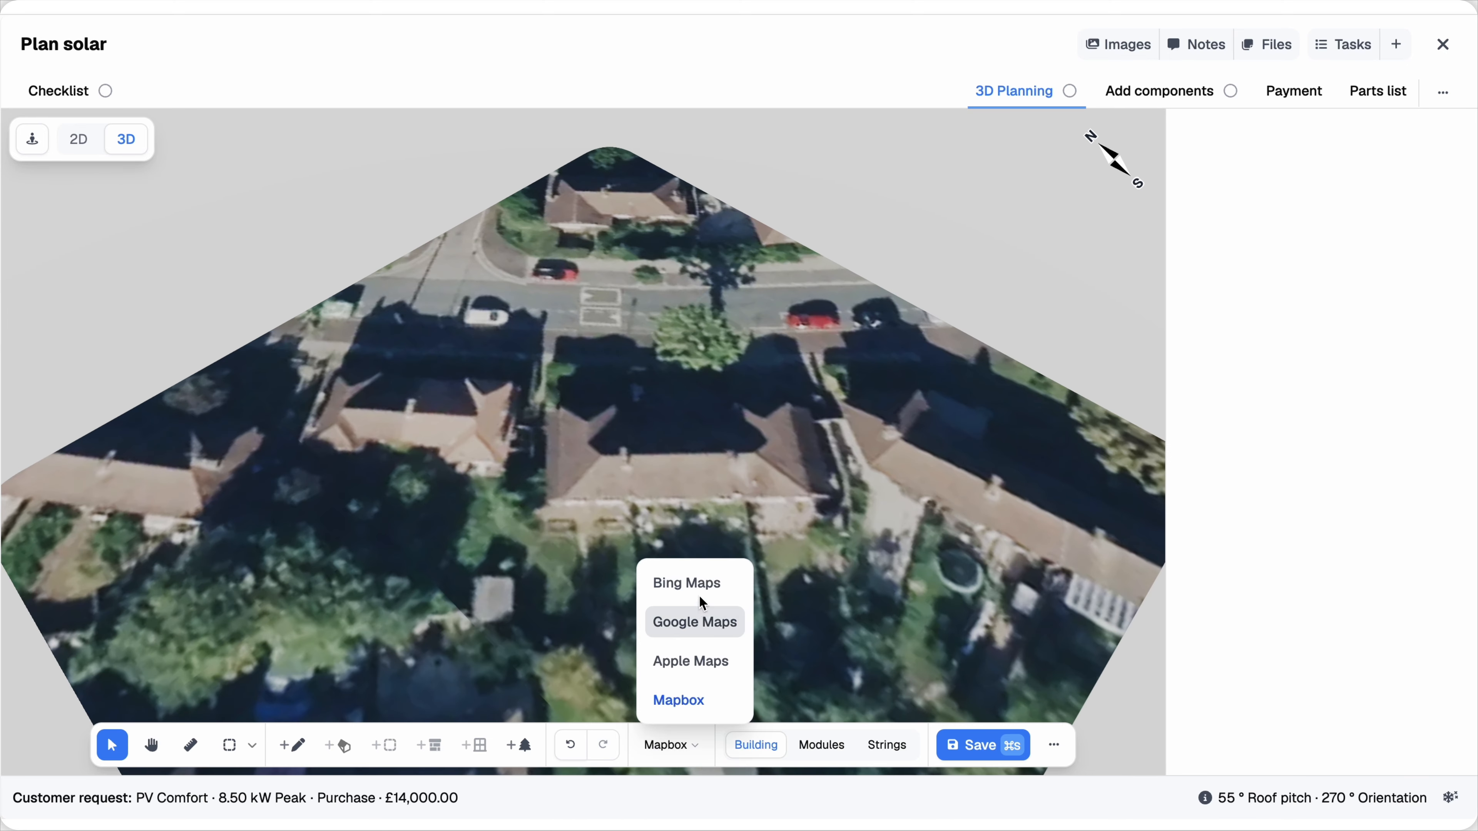
click(693, 584)
click(682, 744)
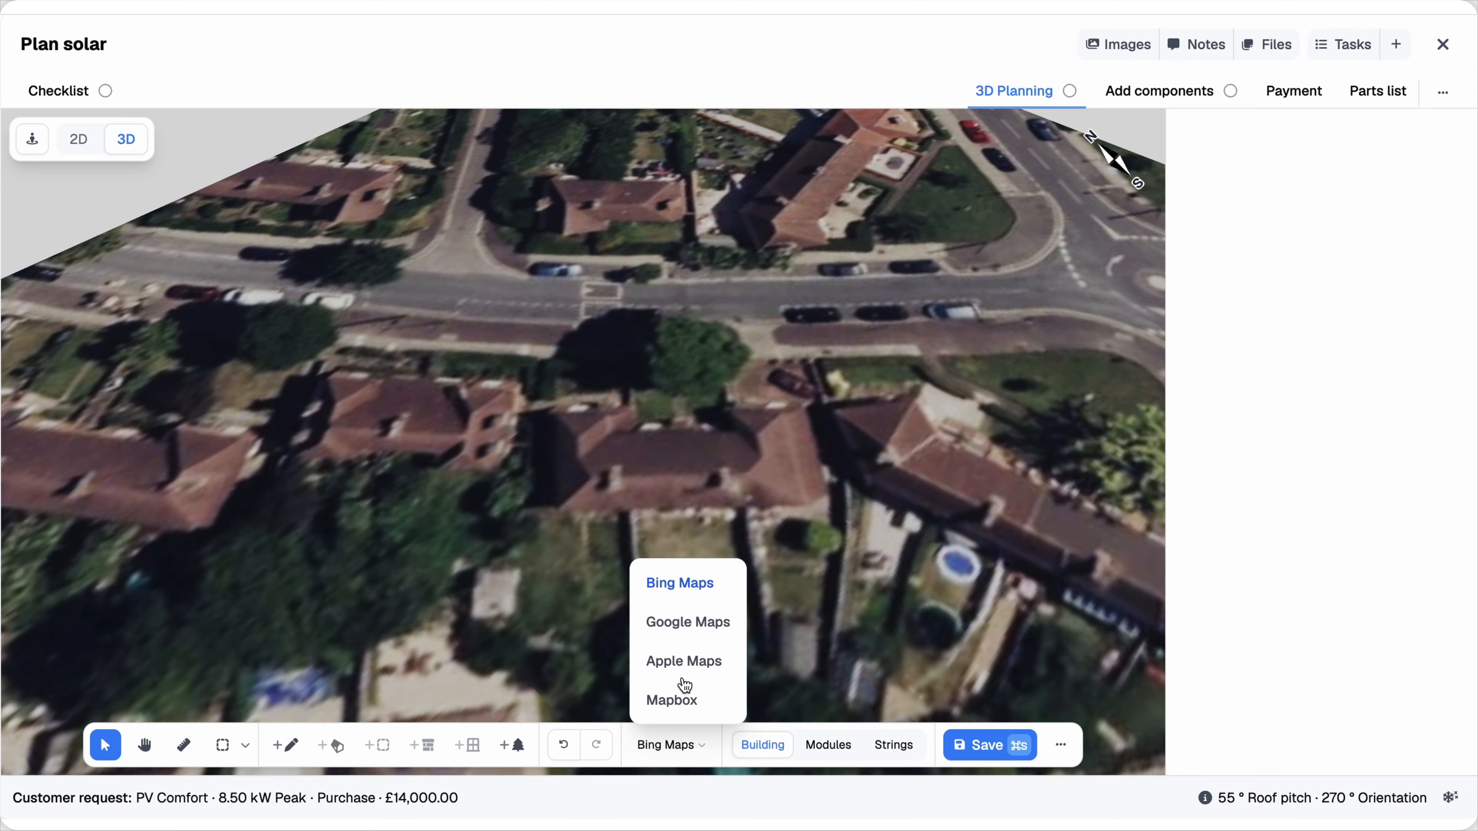
click(685, 628)
Compare the house on Apple Maps imagery and return to the Google Maps base map
drag(704, 541, 594, 602)
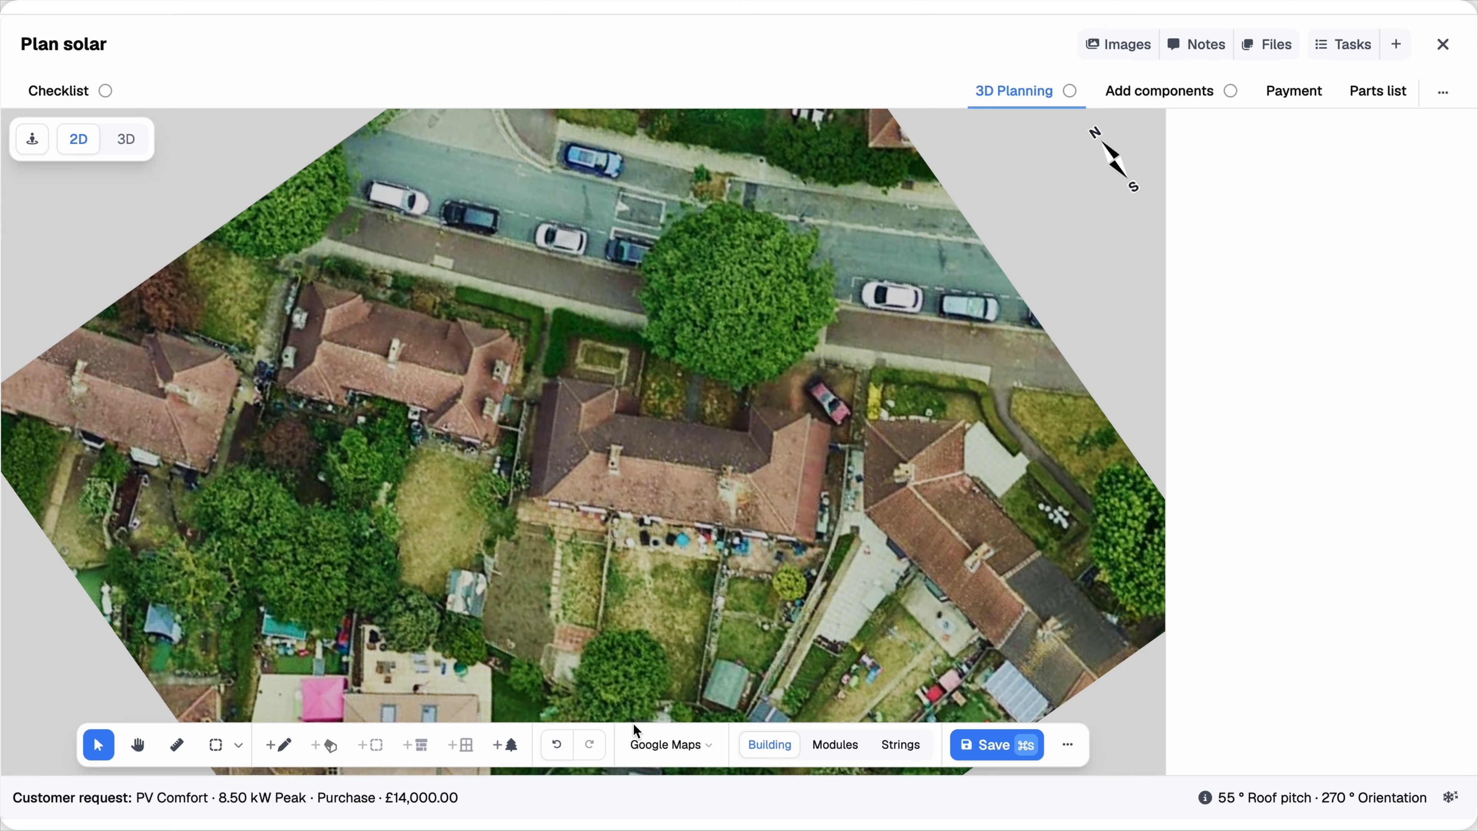
click(656, 751)
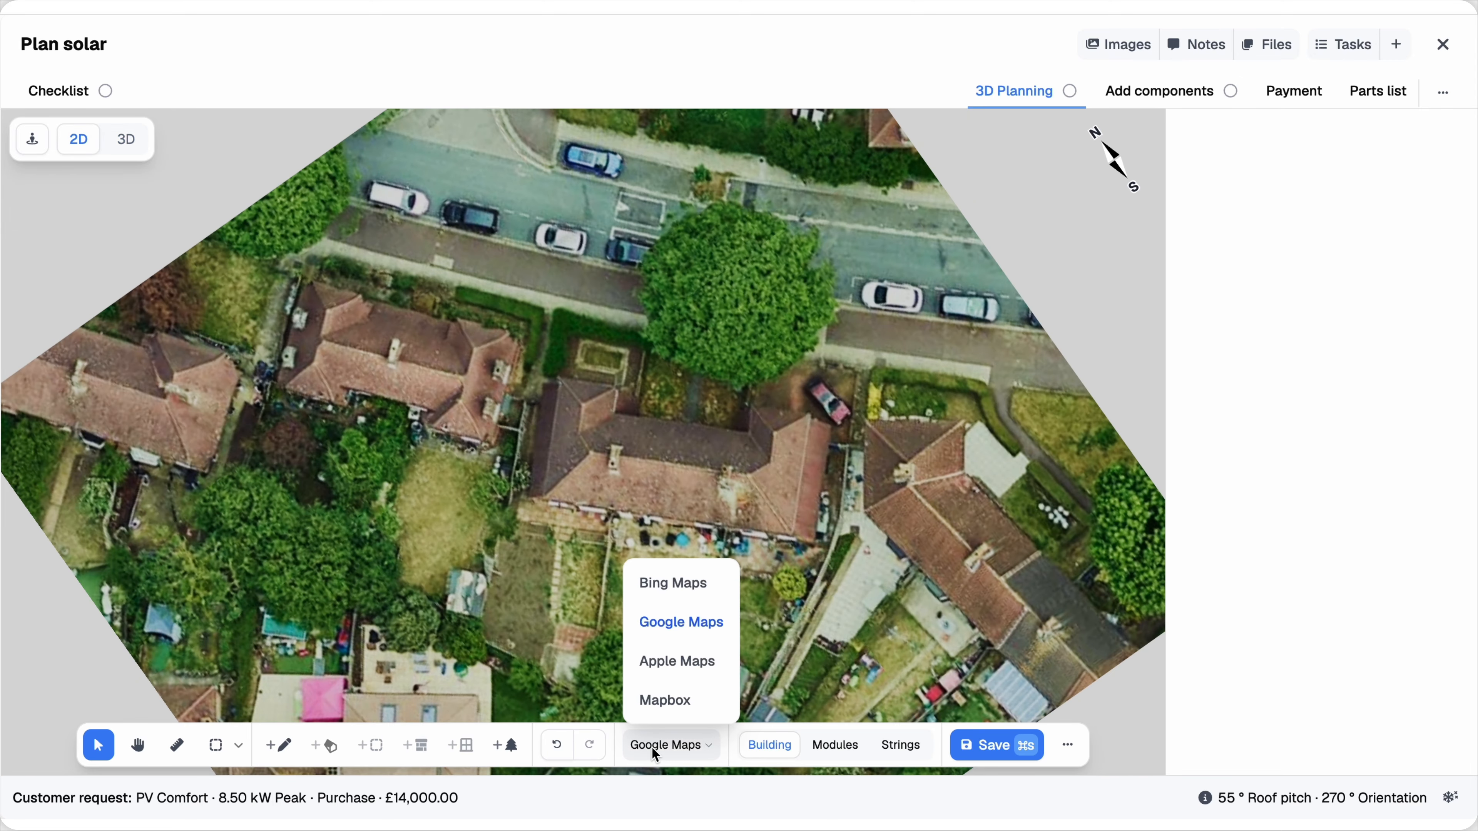
click(663, 661)
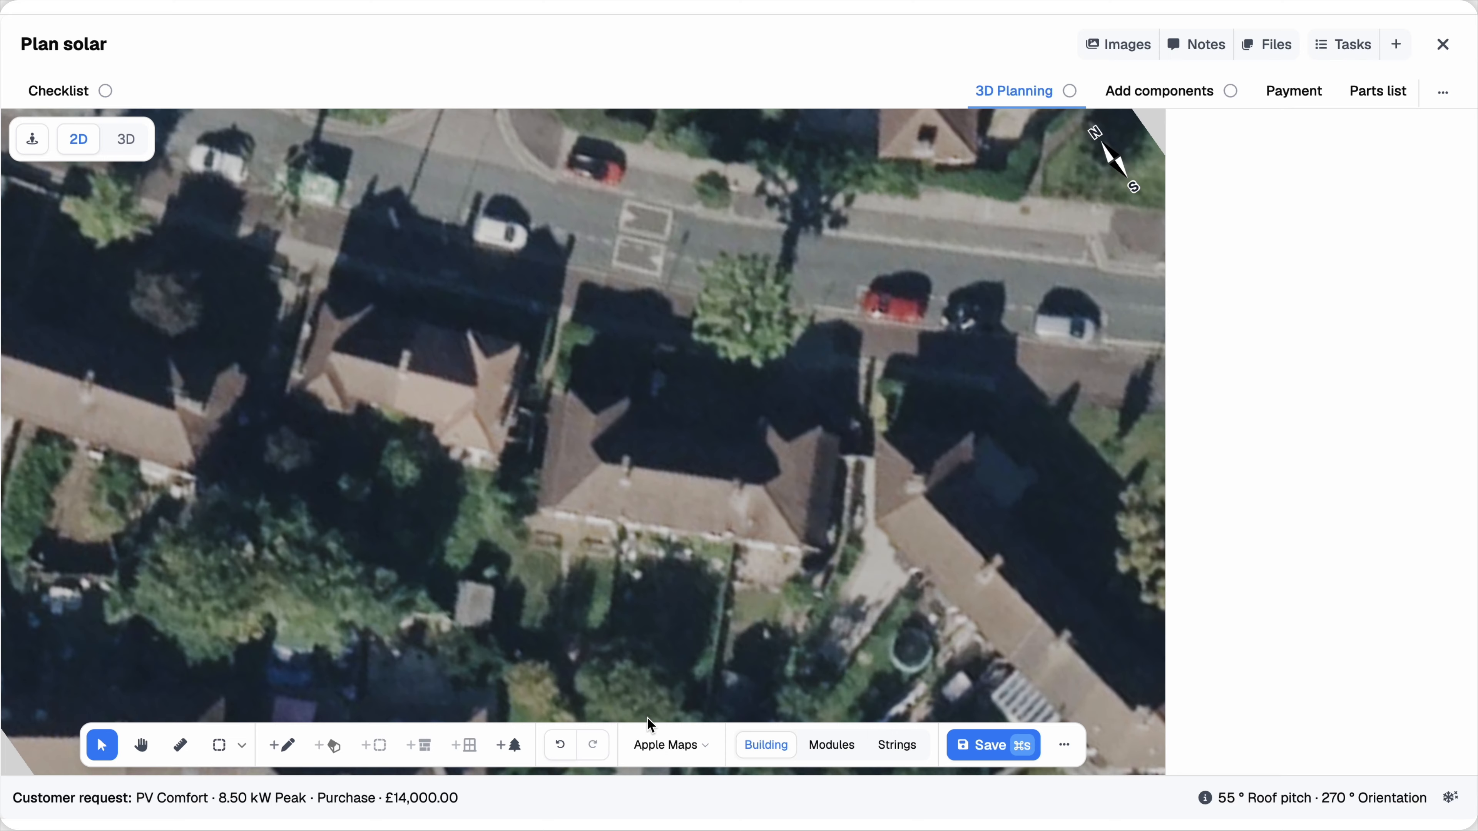
click(654, 745)
click(670, 621)
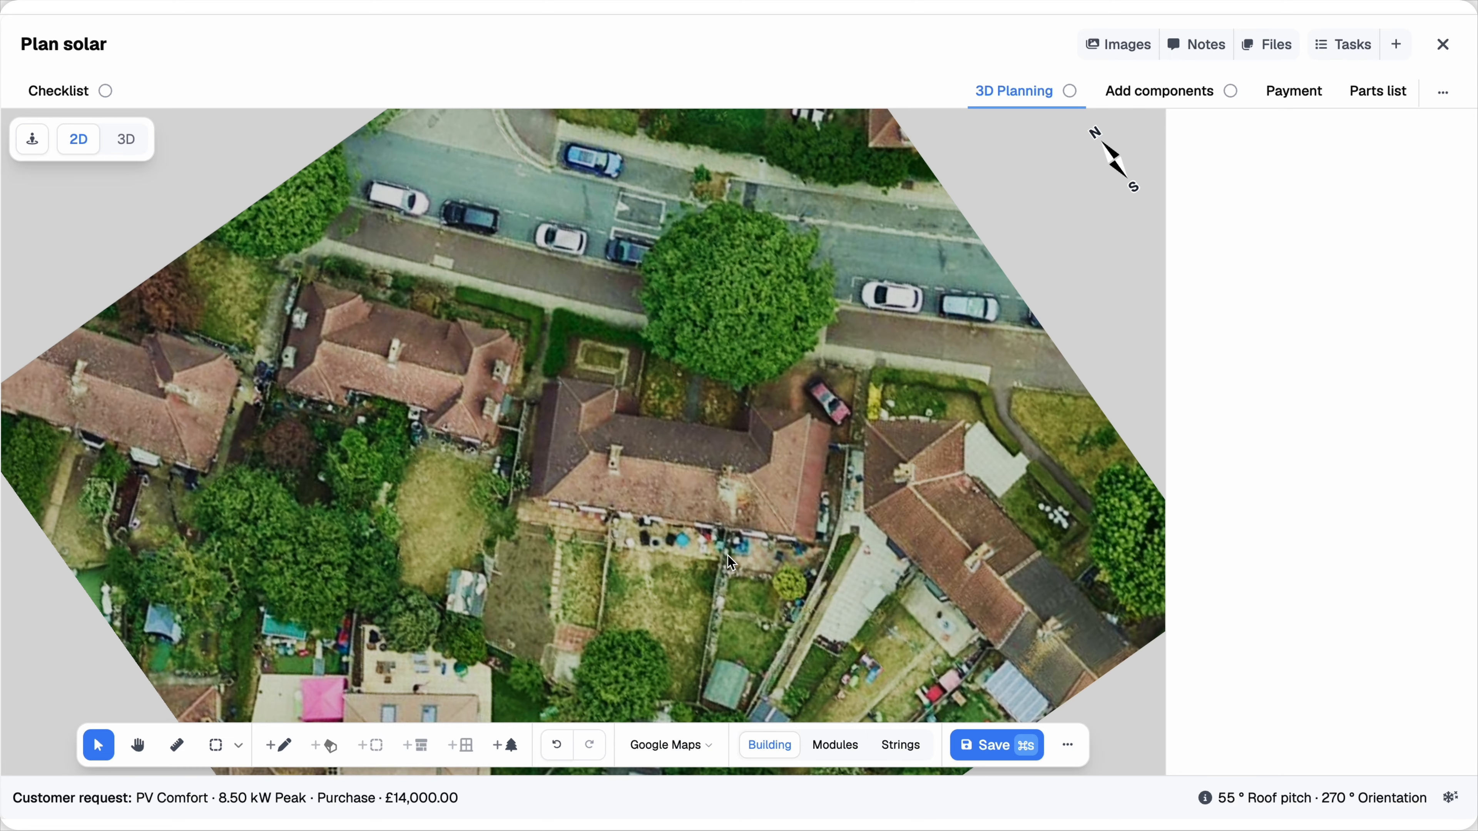
Turn on the Google Solar 3D data to examine the house and surrounding trees, and turn it off again
drag(728, 558, 582, 489)
scroll(582, 488, down, 5)
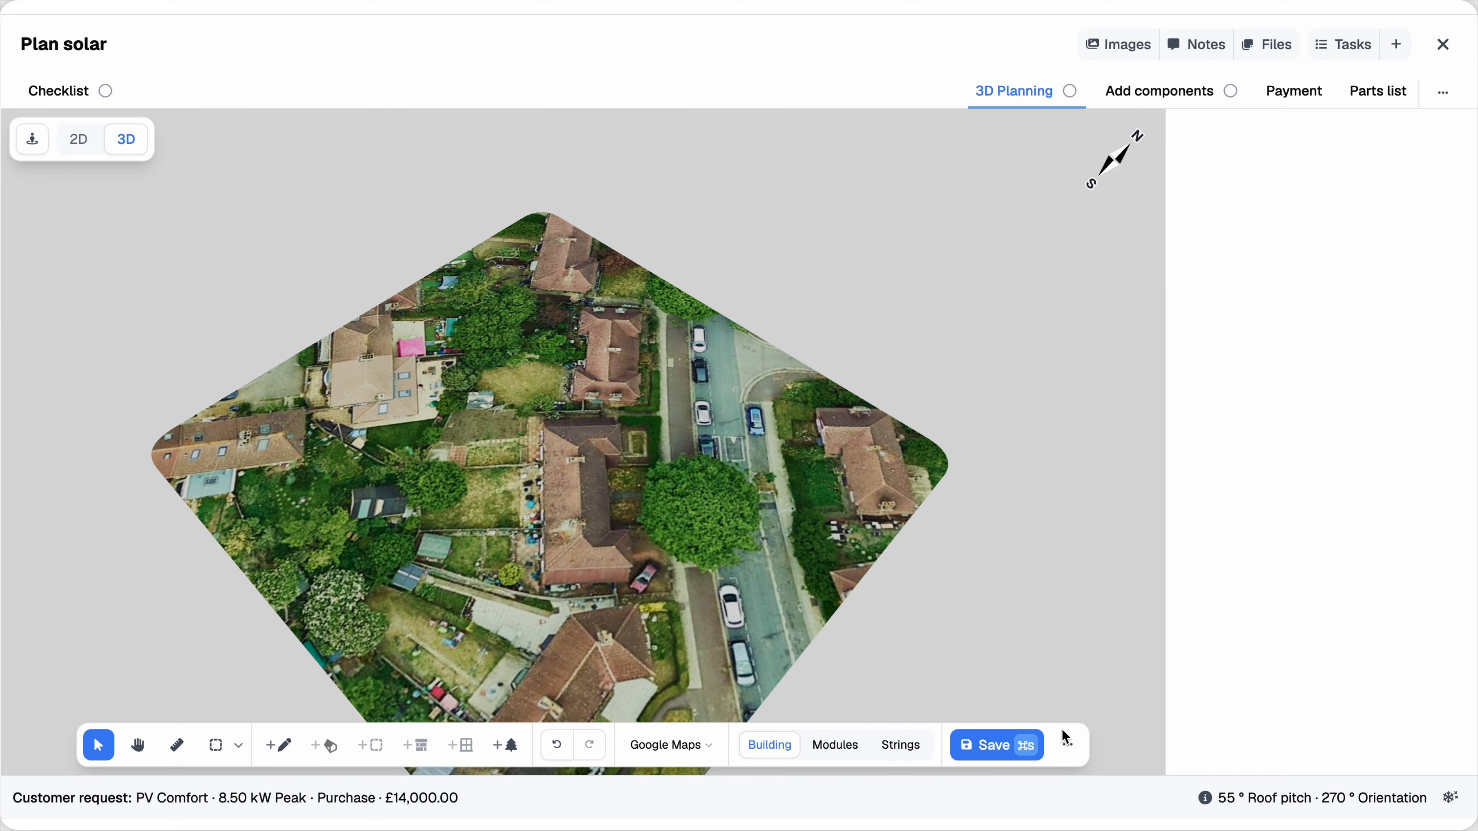
click(1068, 744)
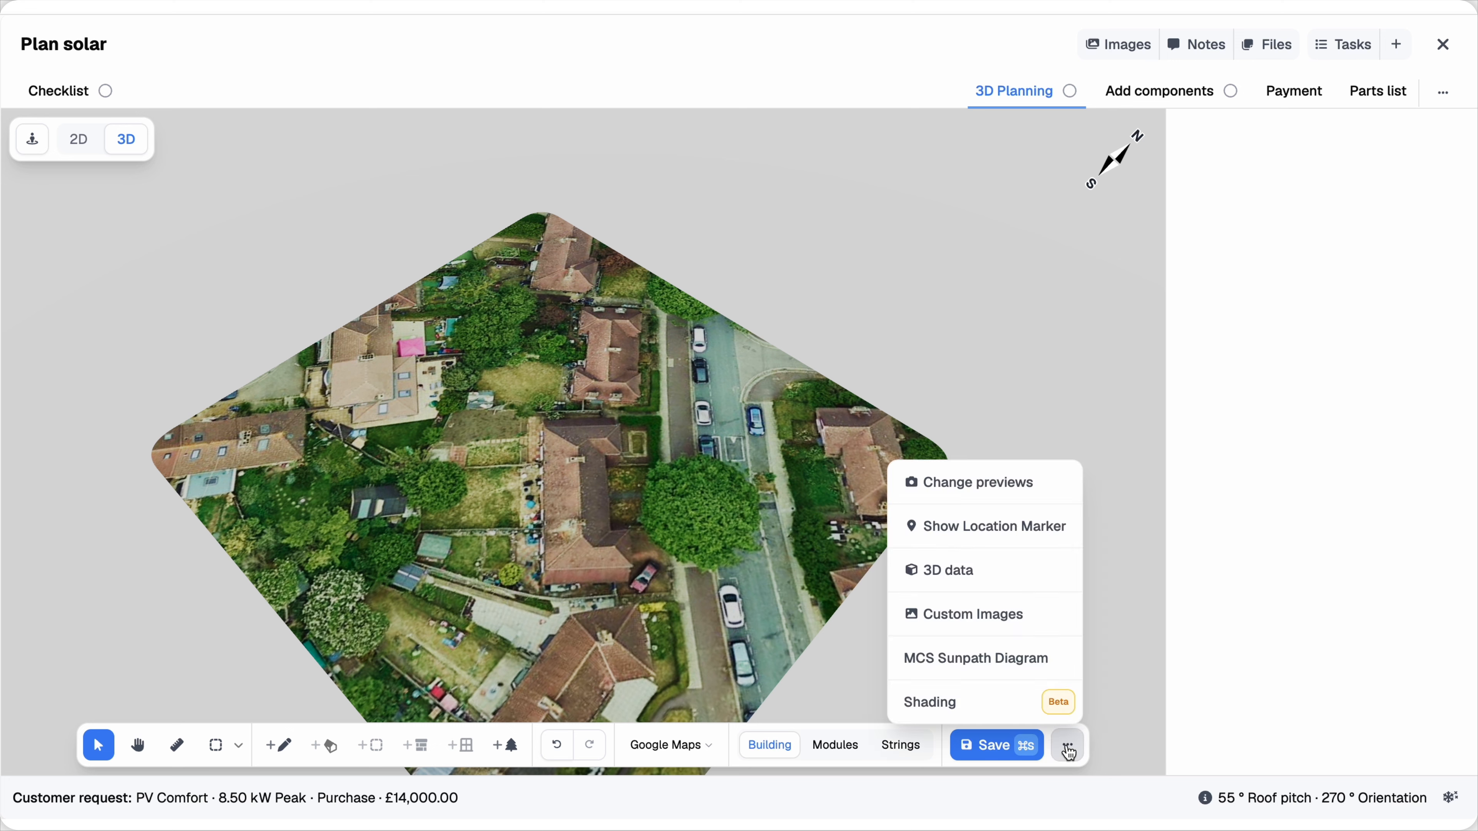
click(982, 584)
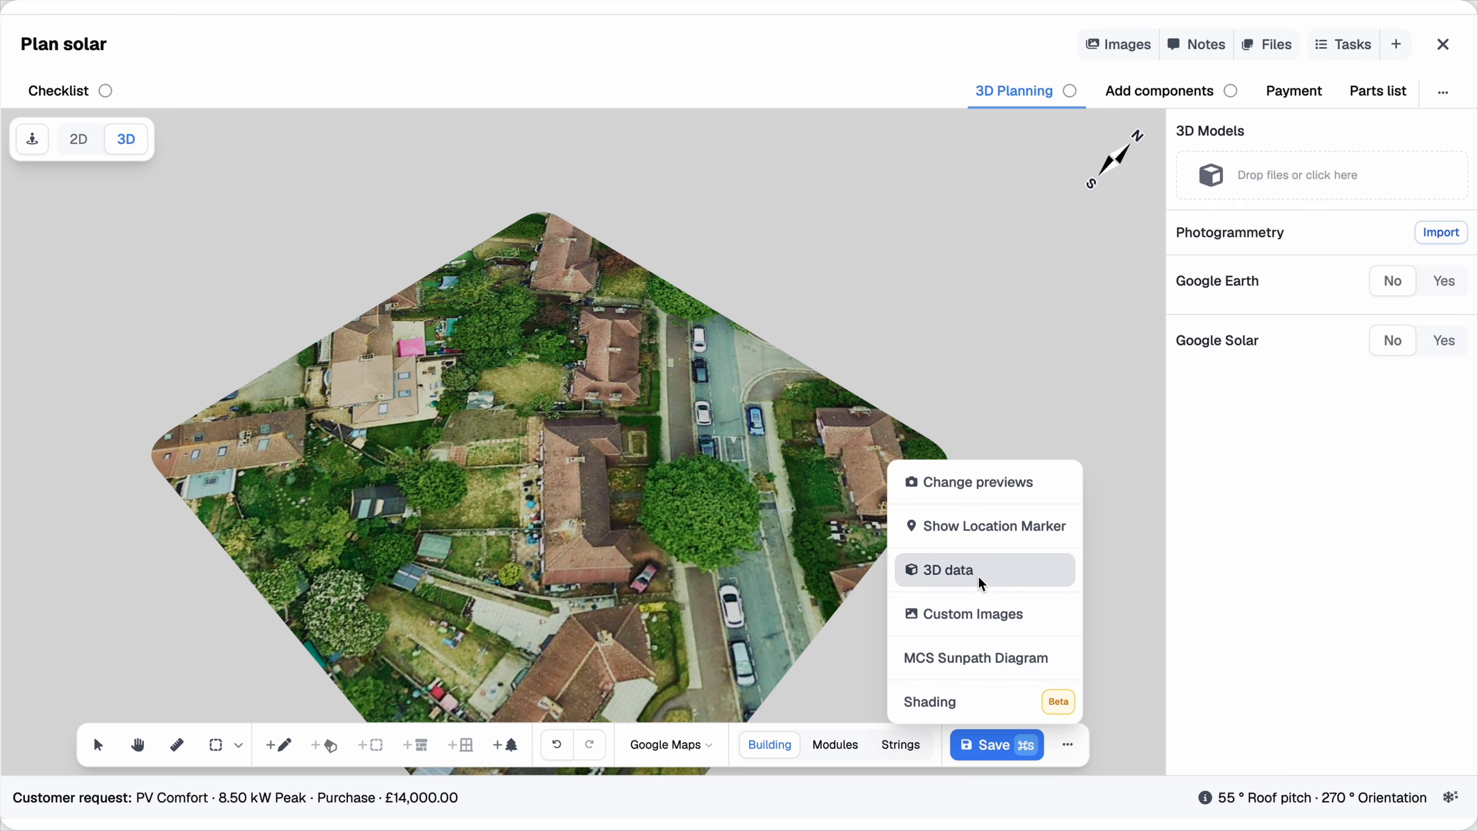
click(1455, 347)
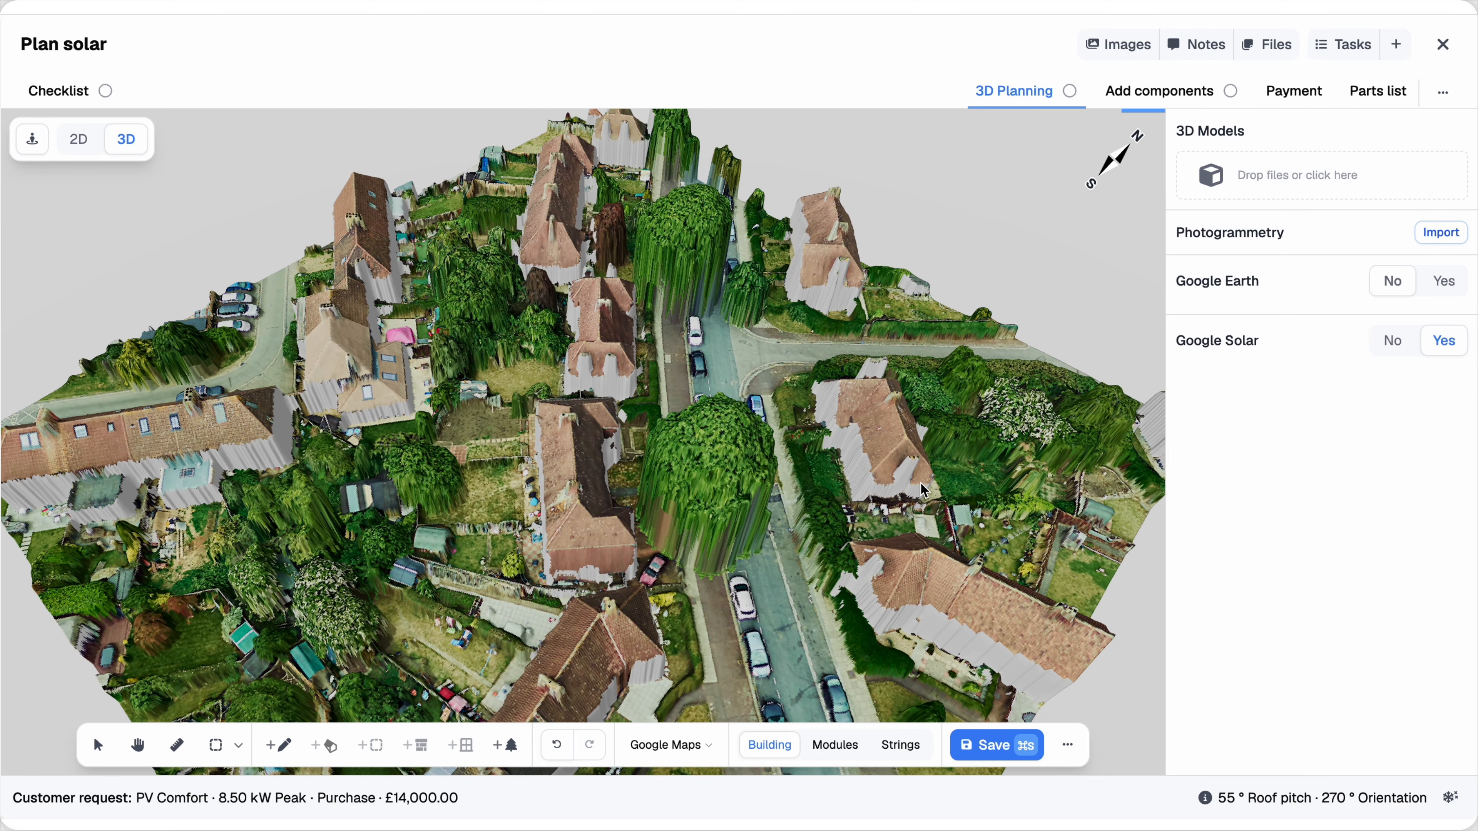
drag(763, 515, 720, 516)
scroll(910, 498, up, 3)
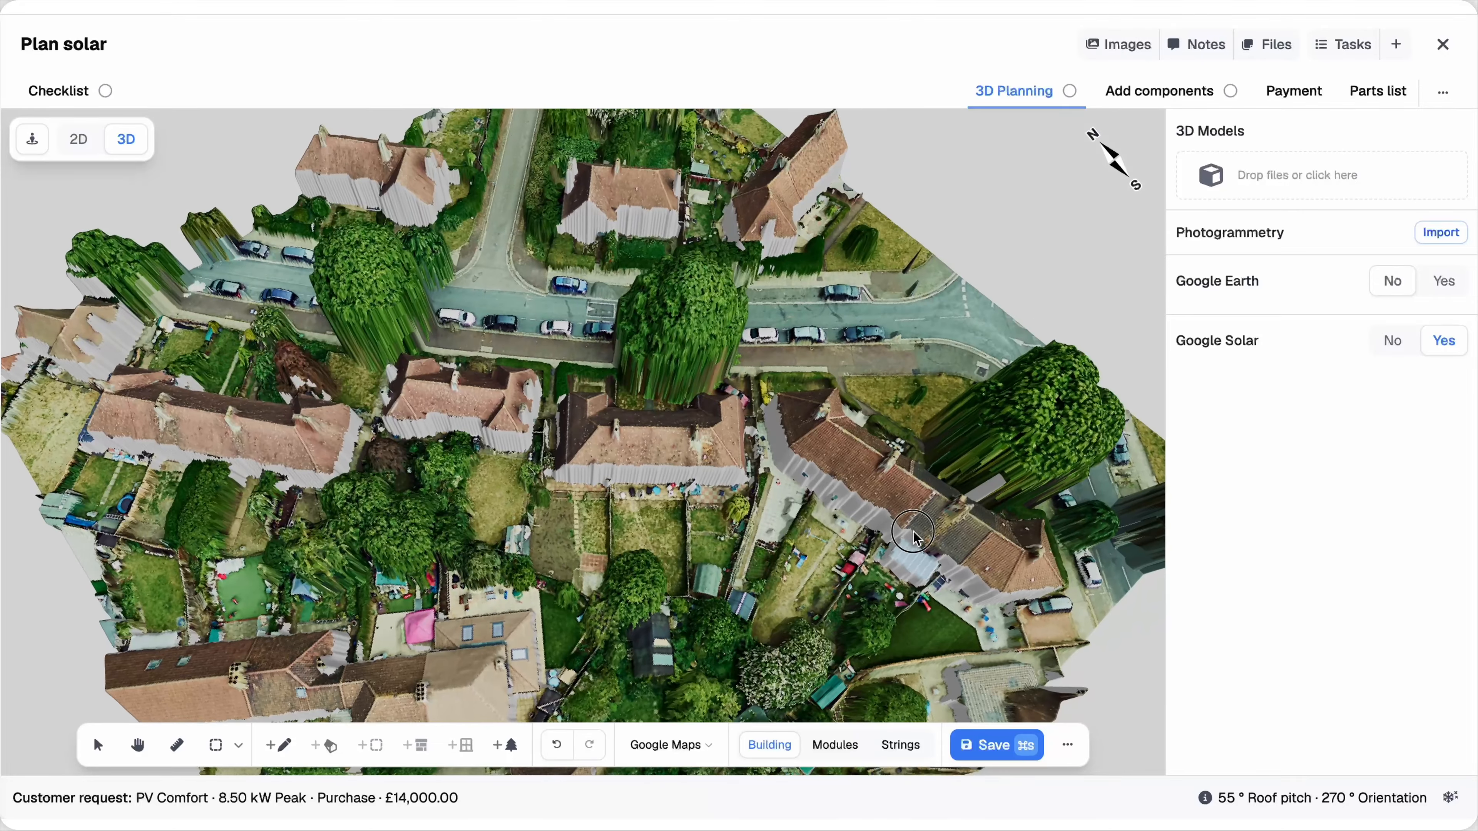
scroll(584, 434, up, 5)
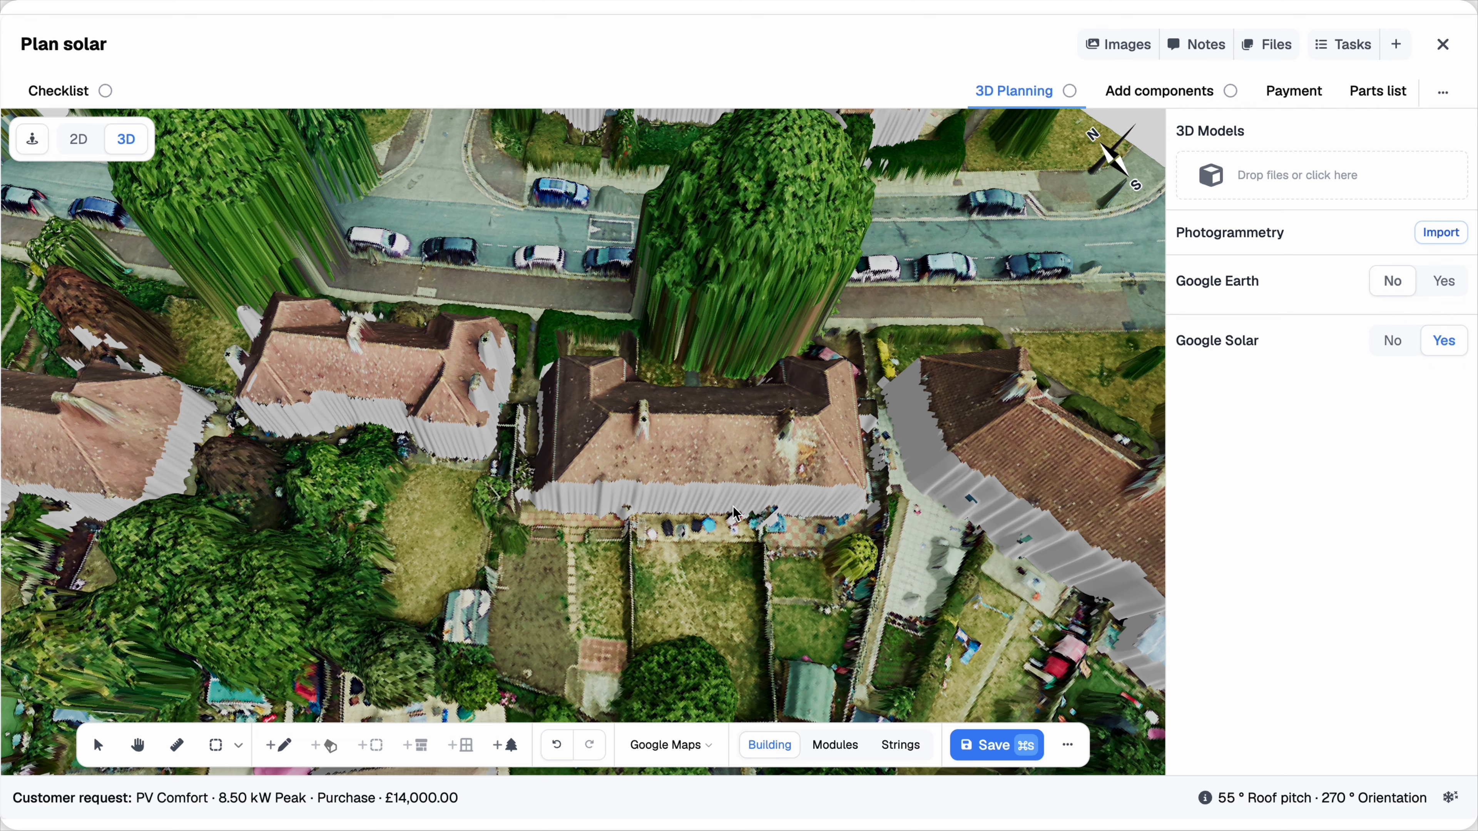
click(1402, 349)
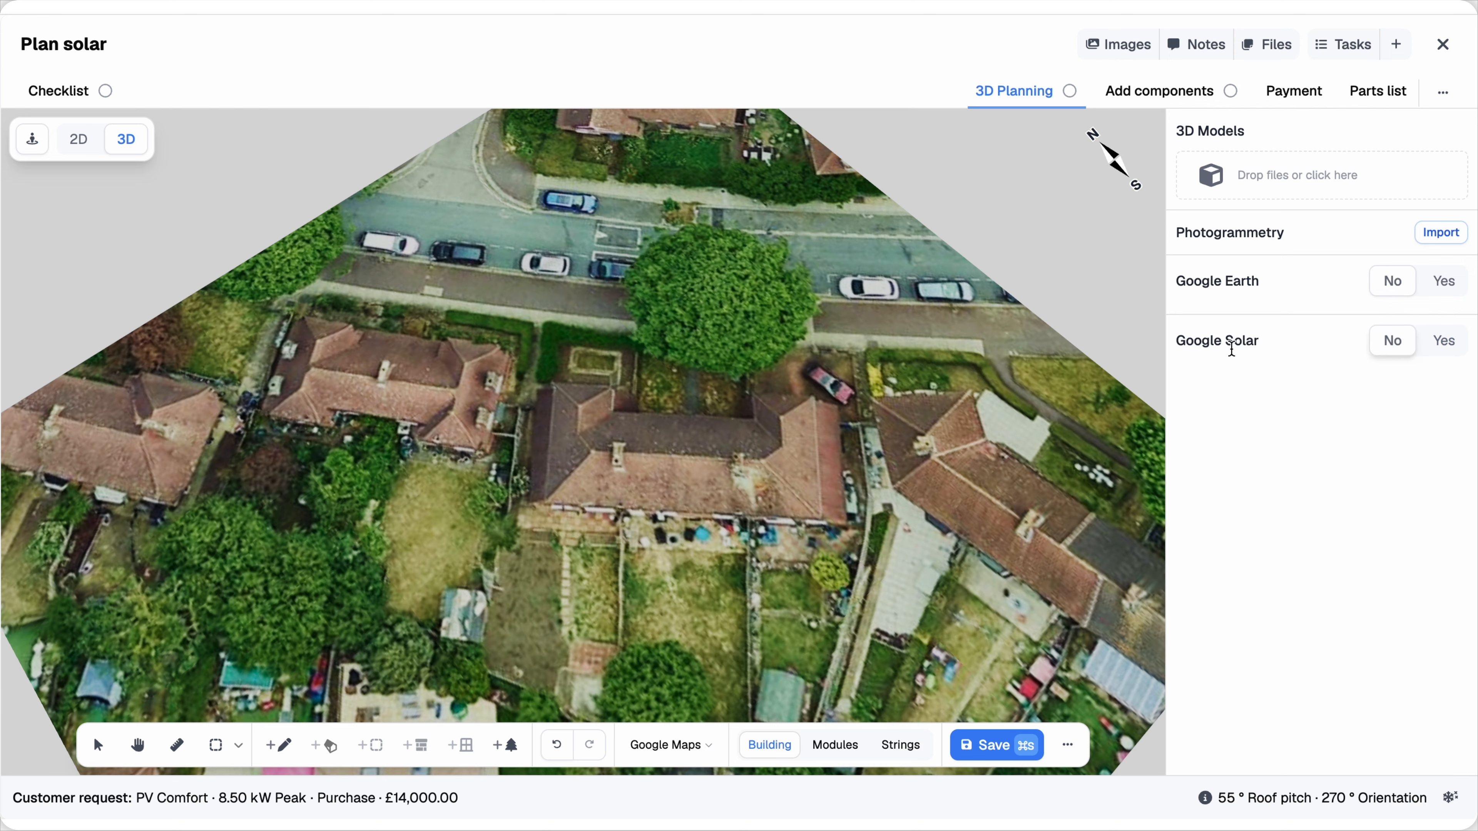
Draw an L-shaped roof outline, about 9.4 m by 8.8 m, over the northwestern half of the semi-detached house
scroll(696, 482, up, 4)
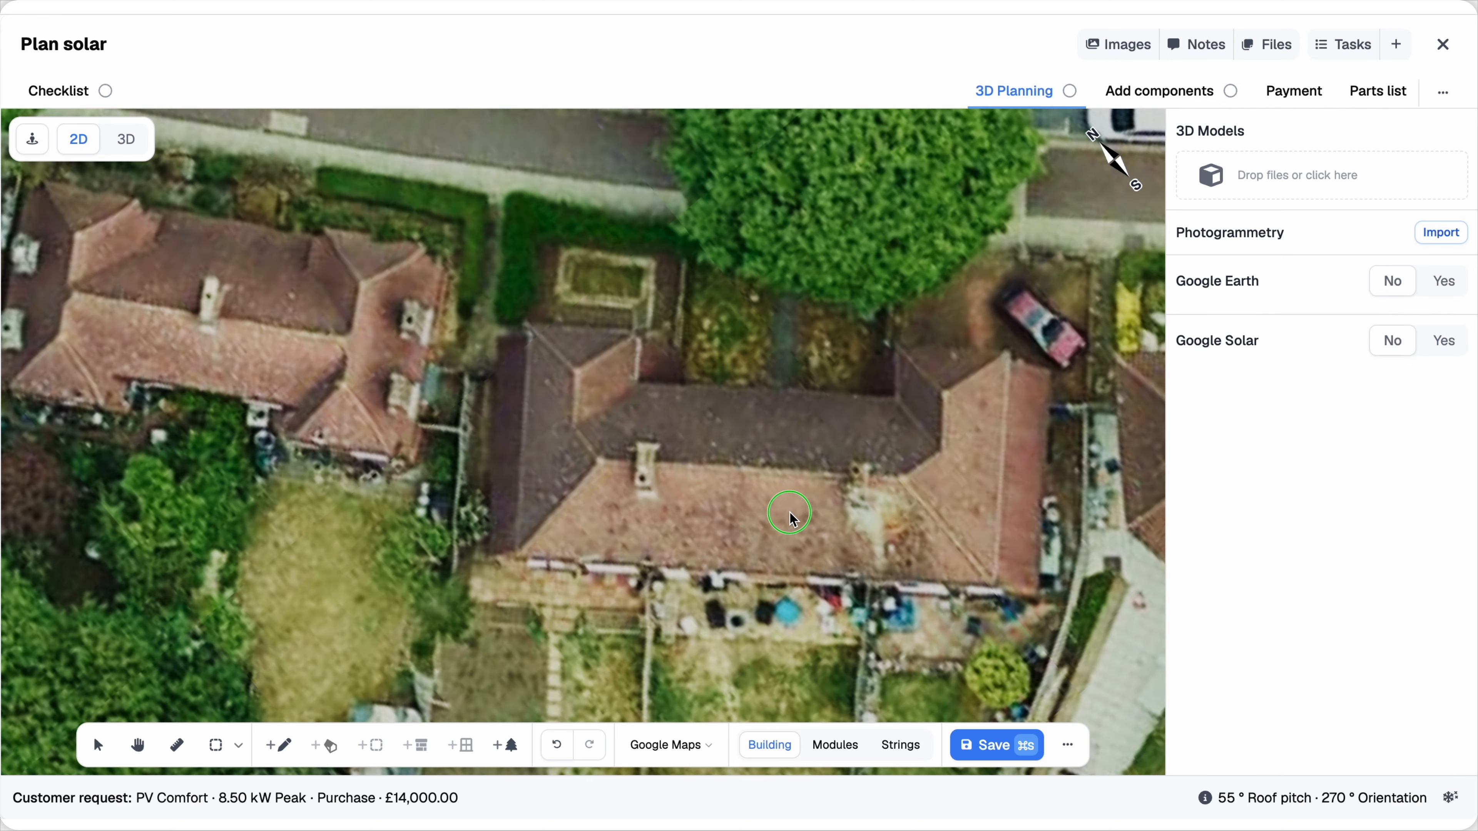
drag(800, 513, 724, 512)
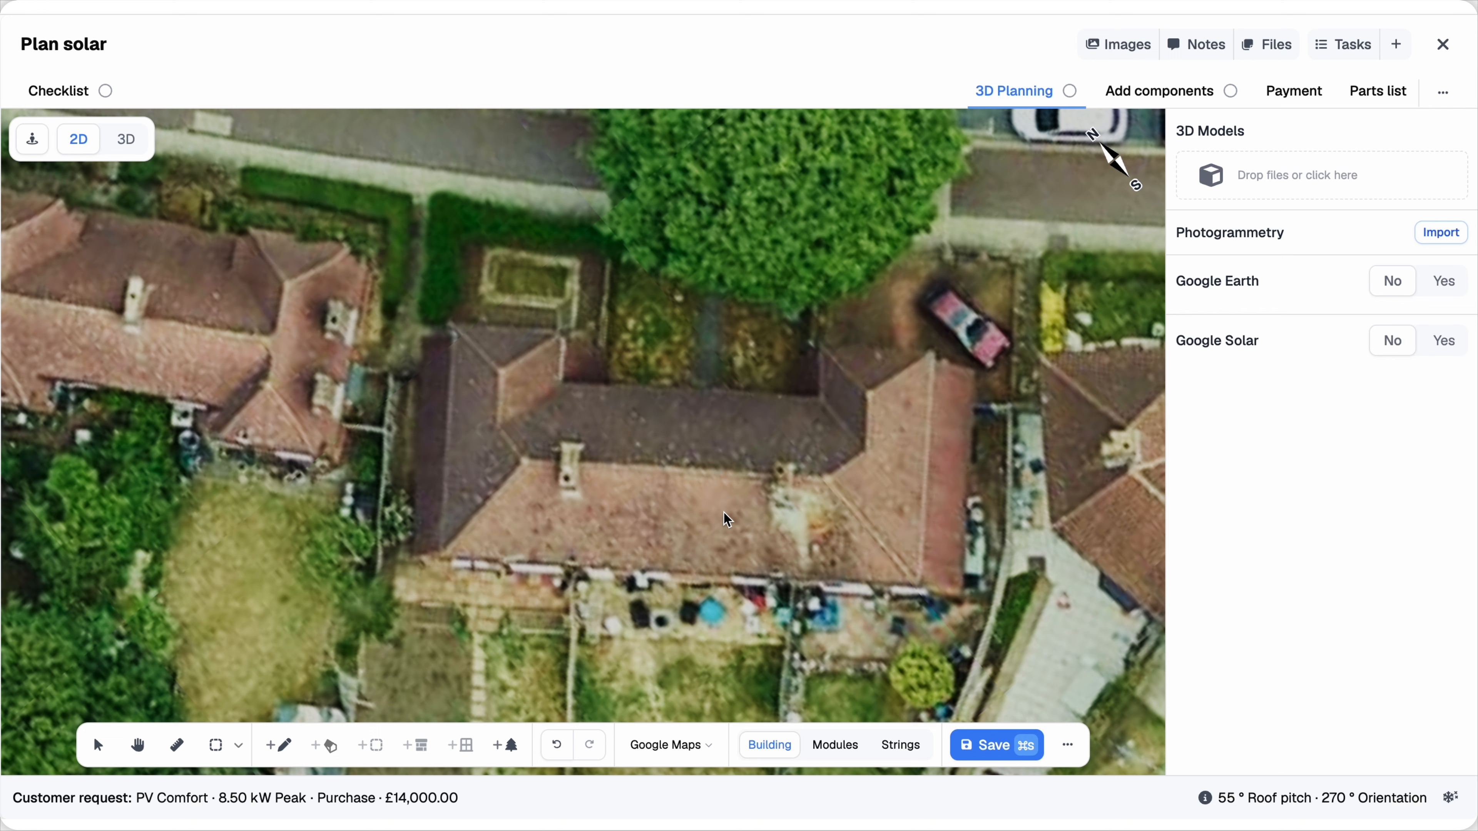
click(282, 746)
click(563, 333)
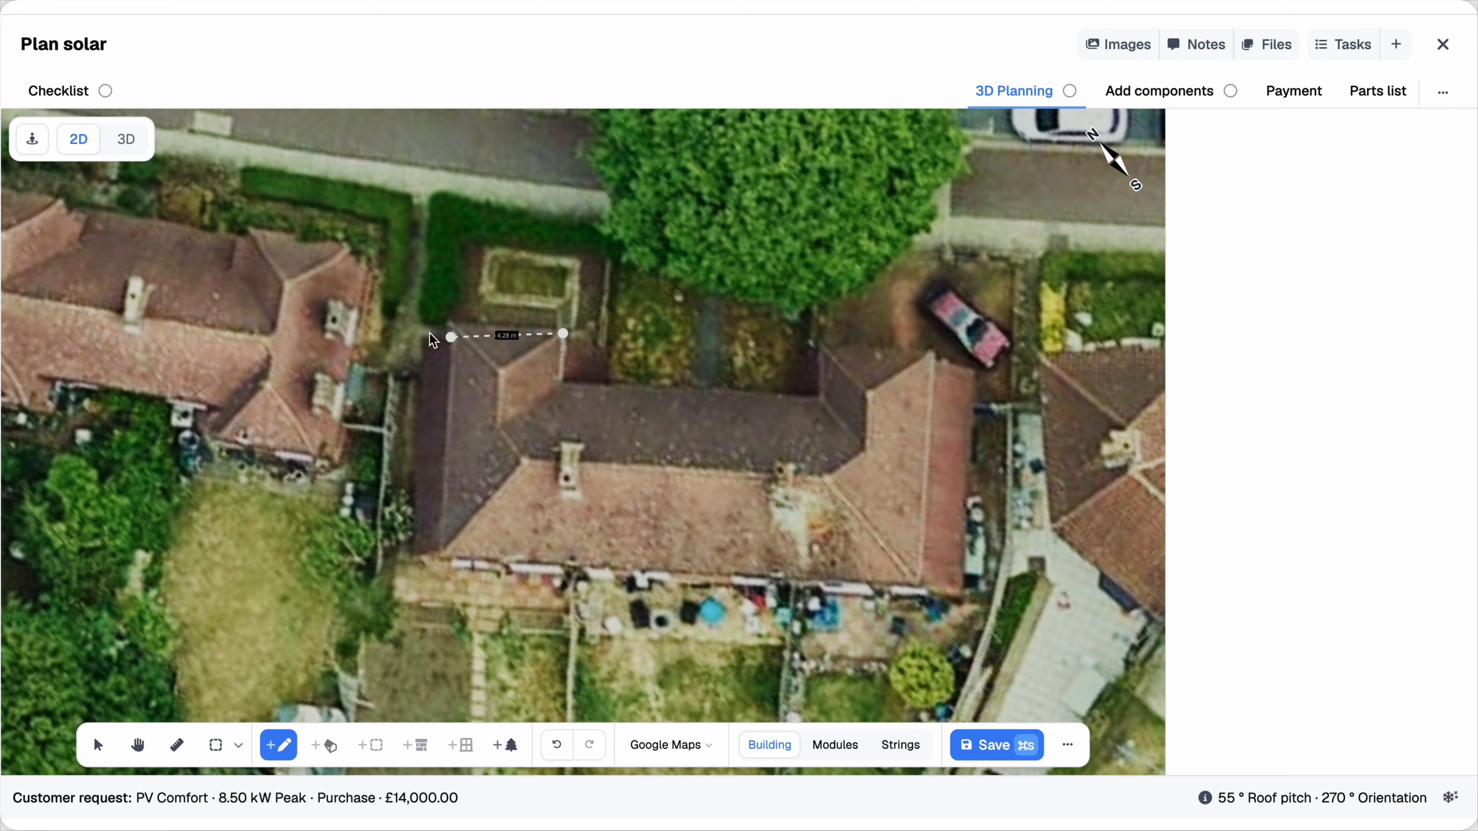
click(450, 327)
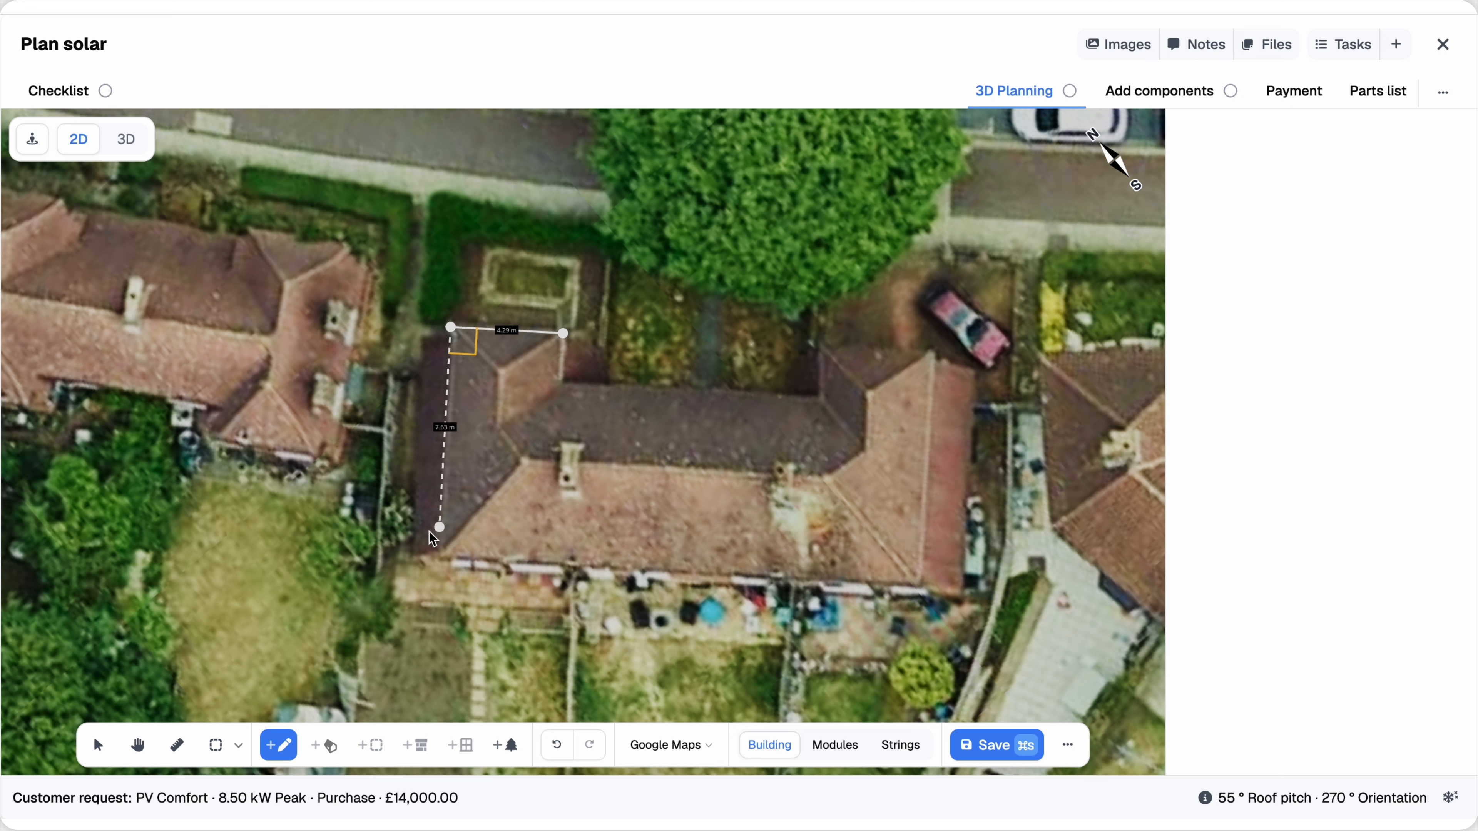
click(438, 558)
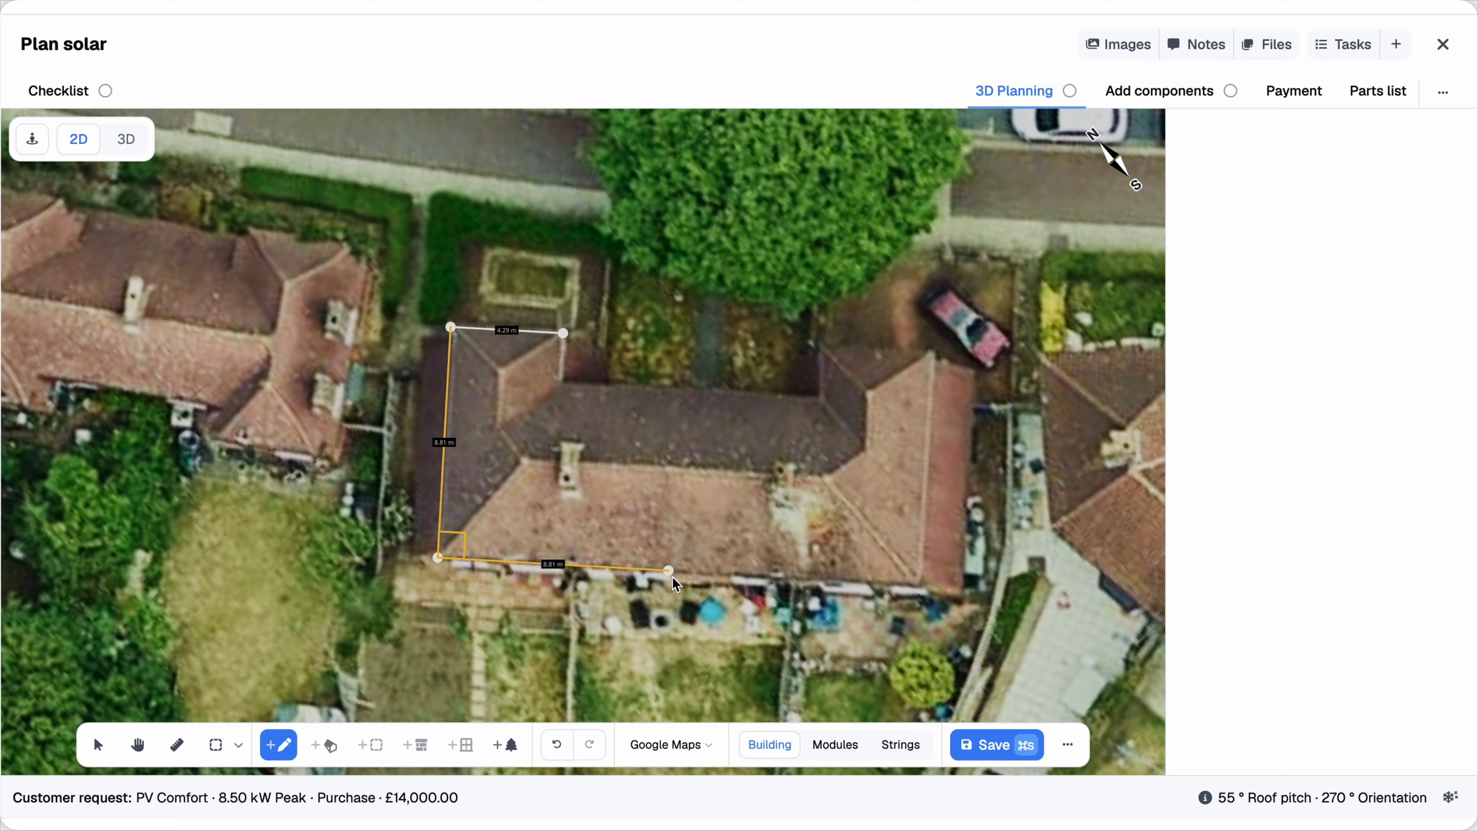
click(685, 572)
click(695, 389)
click(560, 381)
click(563, 334)
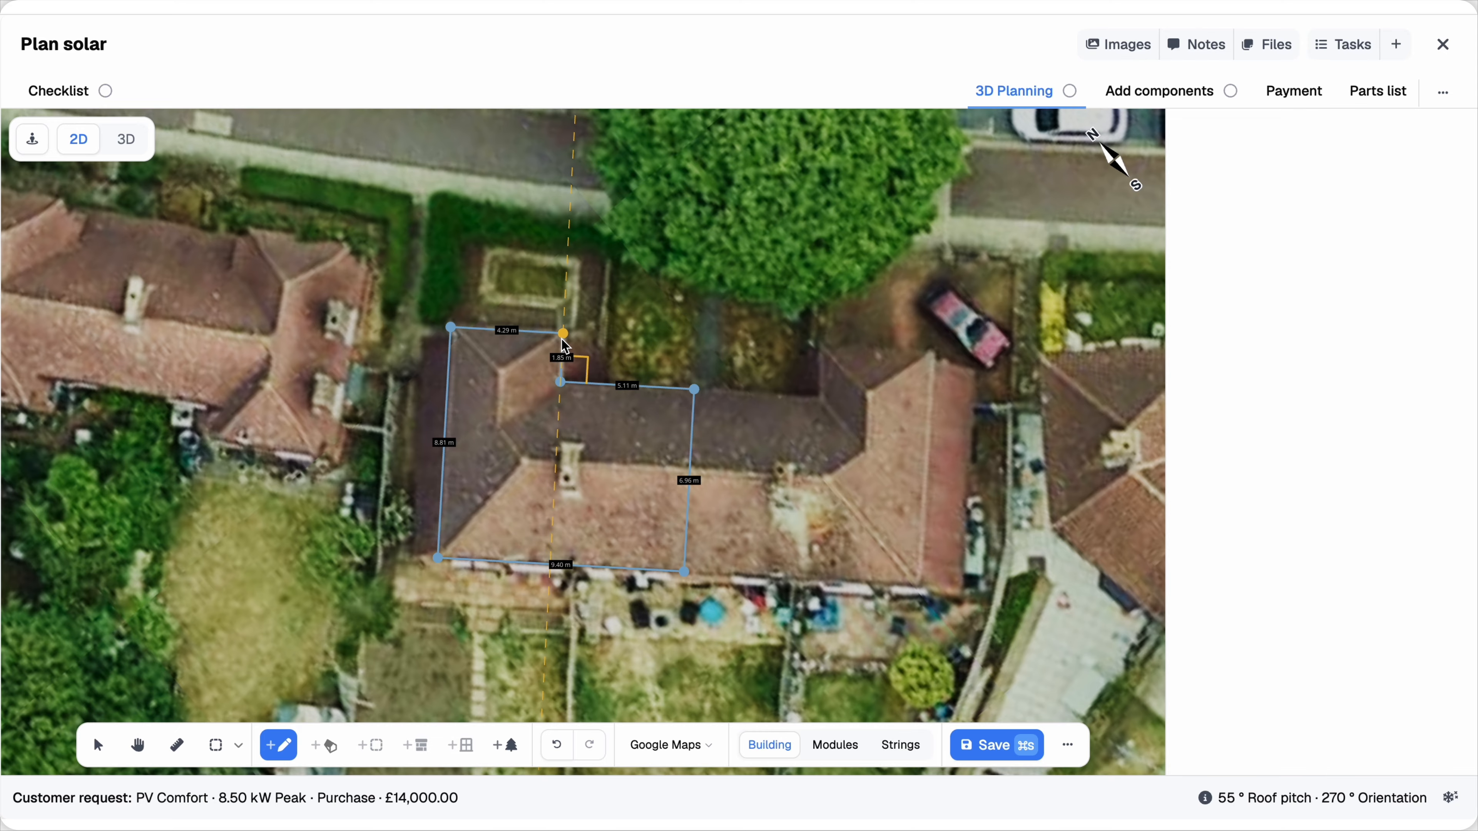
Make the roof side along the adjoining house a vertical 90° gable
drag(755, 336, 642, 234)
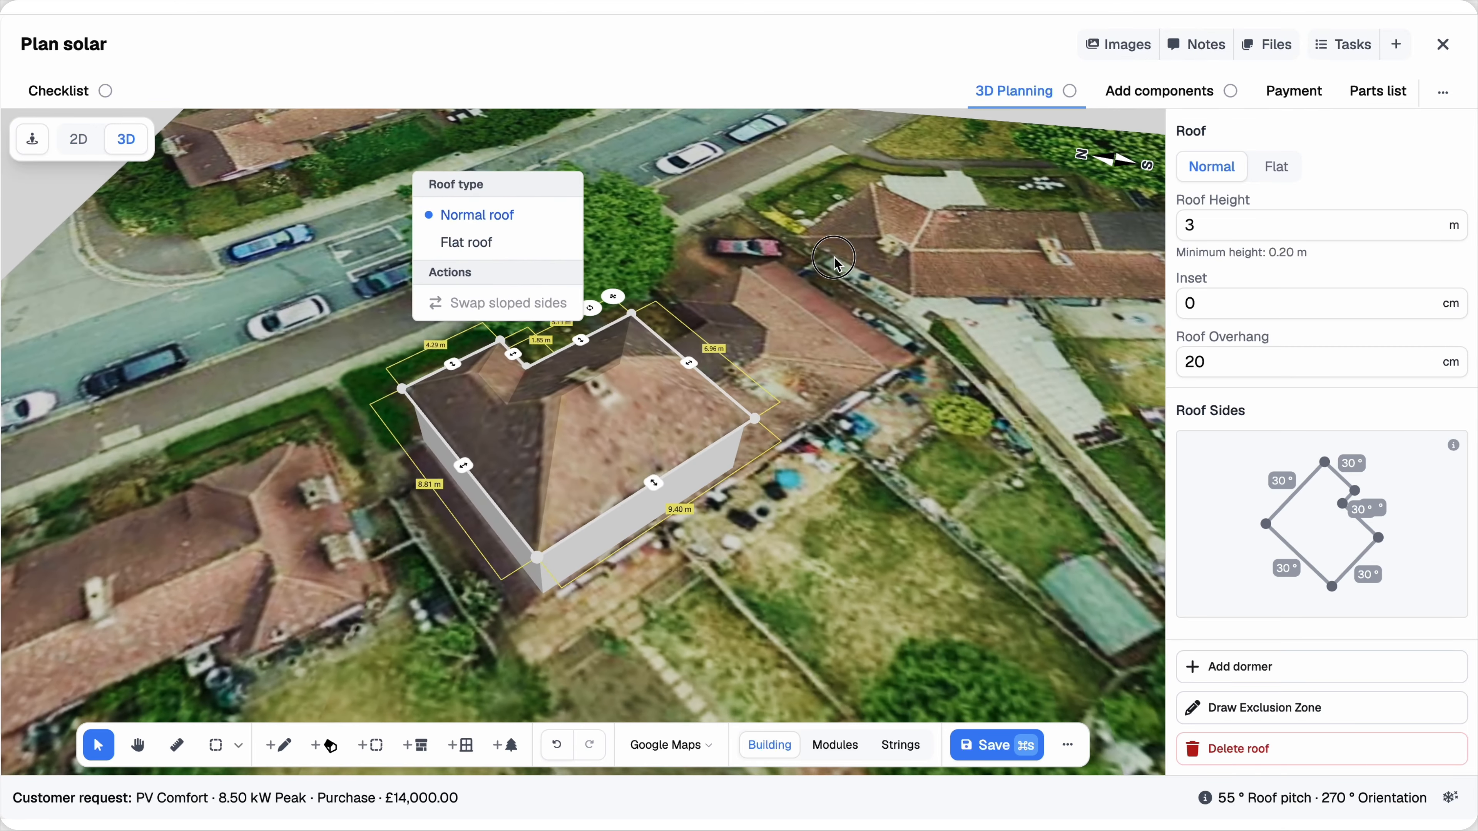
drag(834, 257, 686, 404)
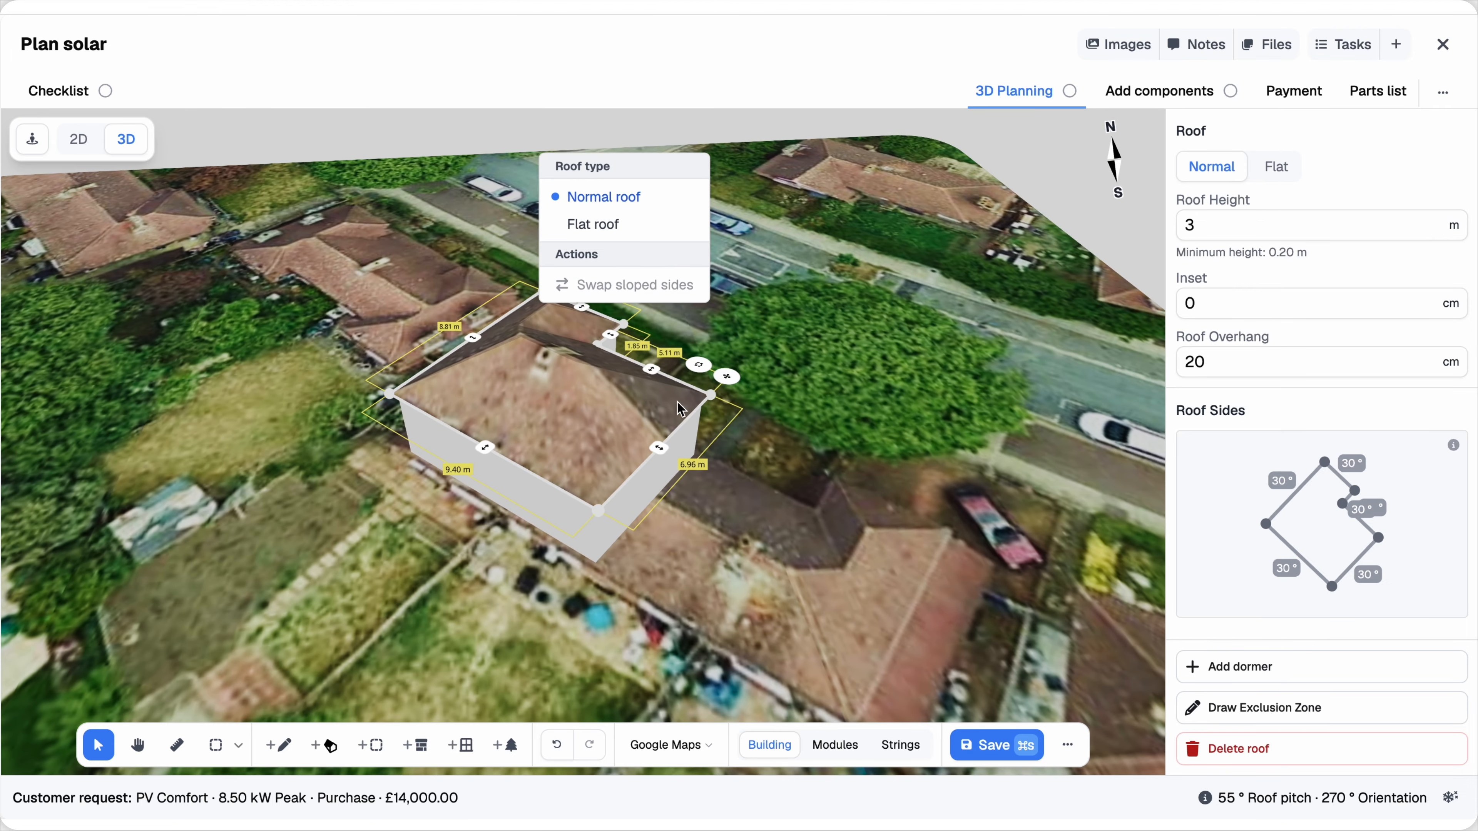
key(Escape)
click(609, 410)
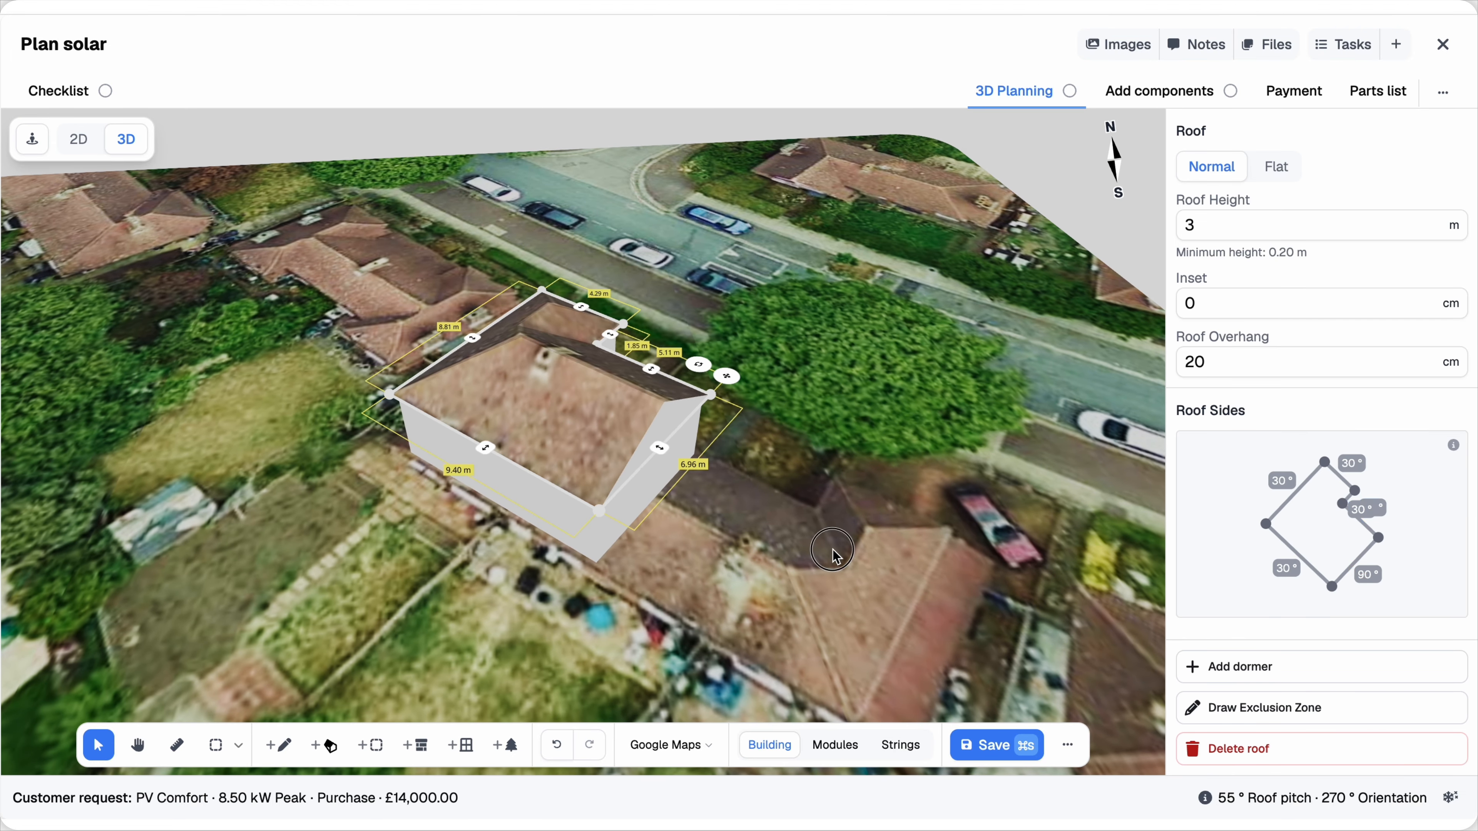
click(773, 515)
Align the ridges with the imagery by setting the garden-facing slope to 24° and the short street-facing hip to 38°
drag(771, 512, 847, 617)
click(635, 524)
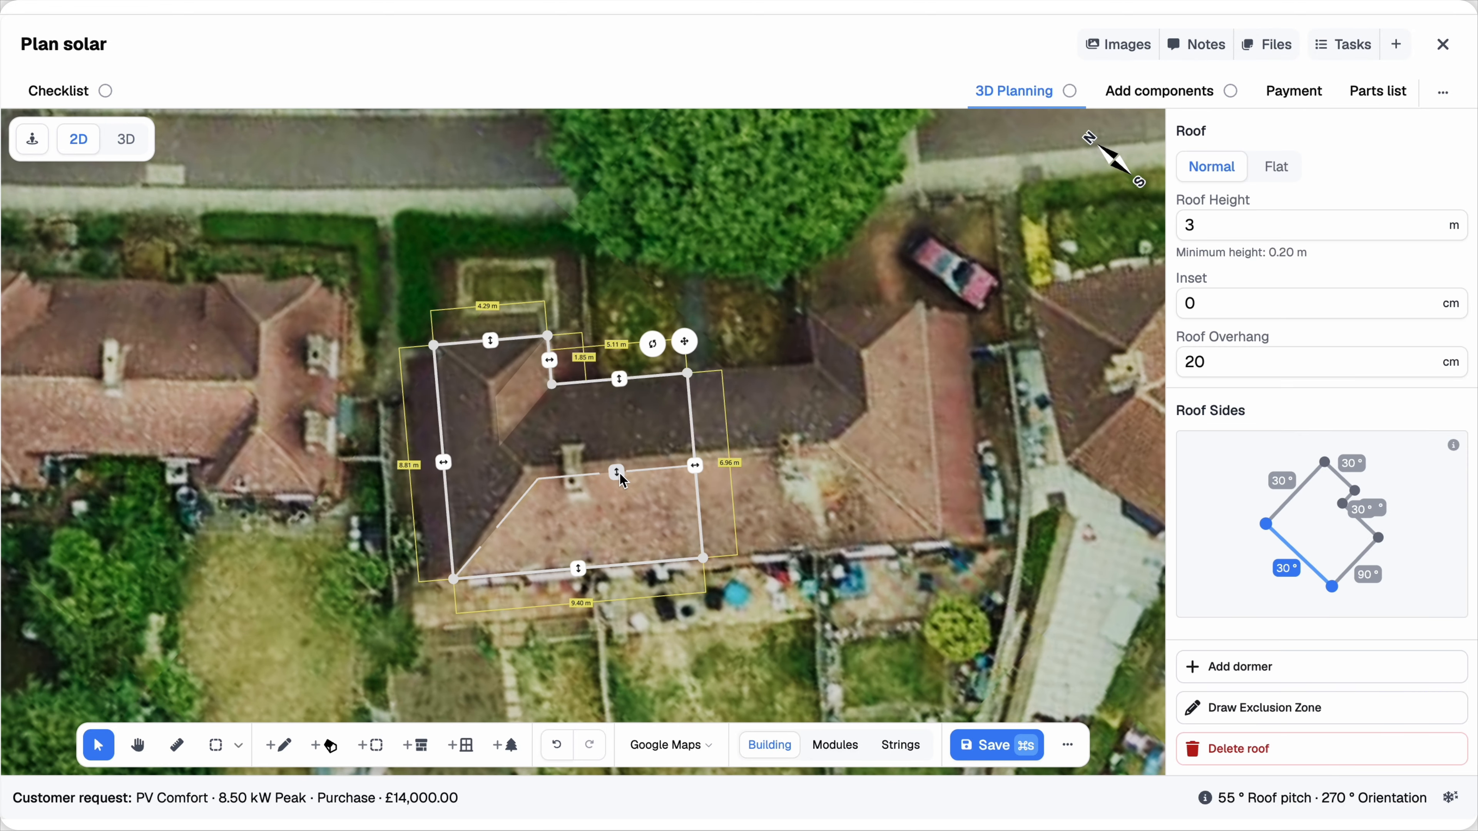
drag(620, 464, 609, 452)
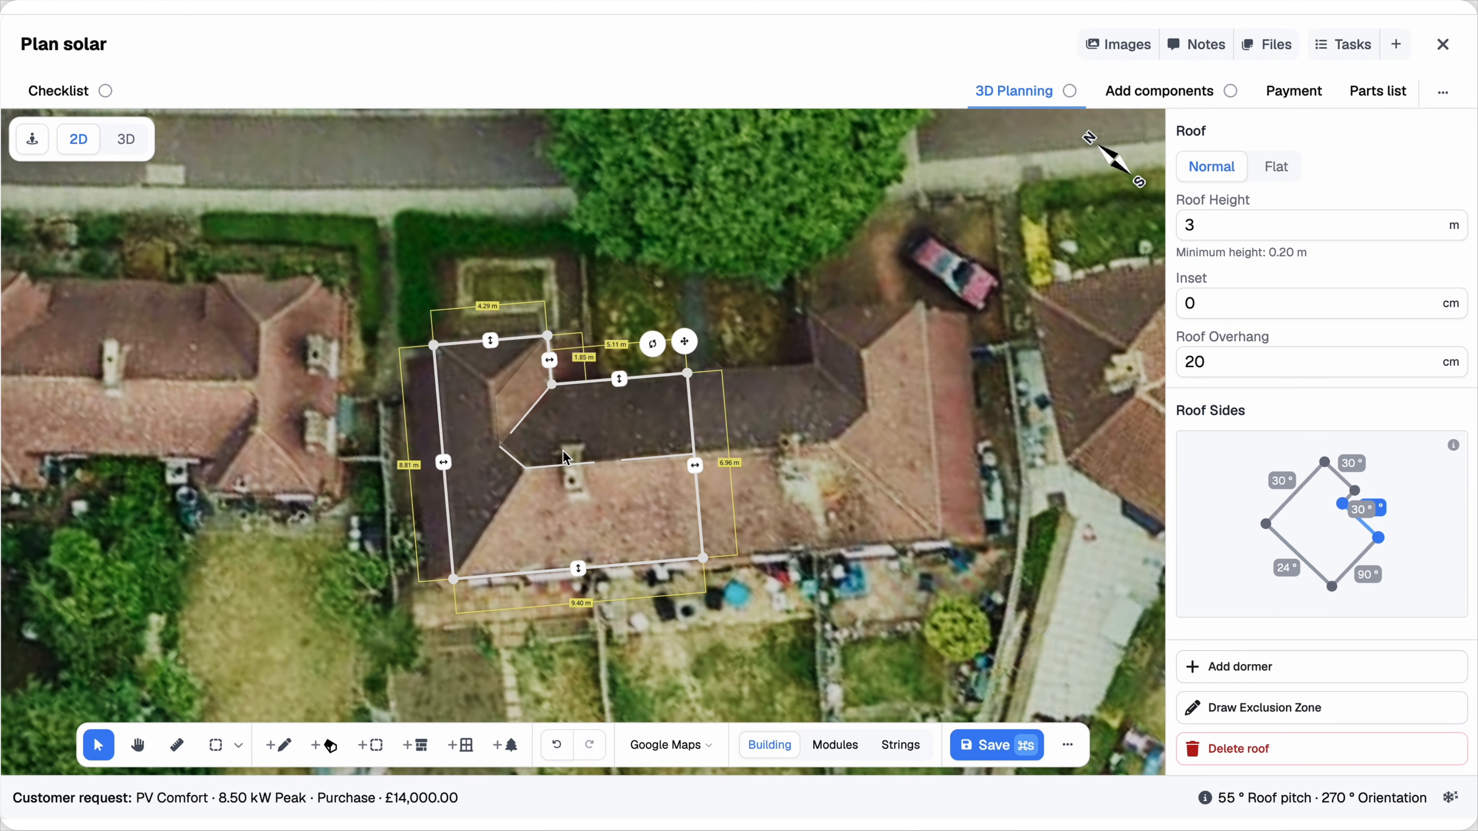
click(497, 366)
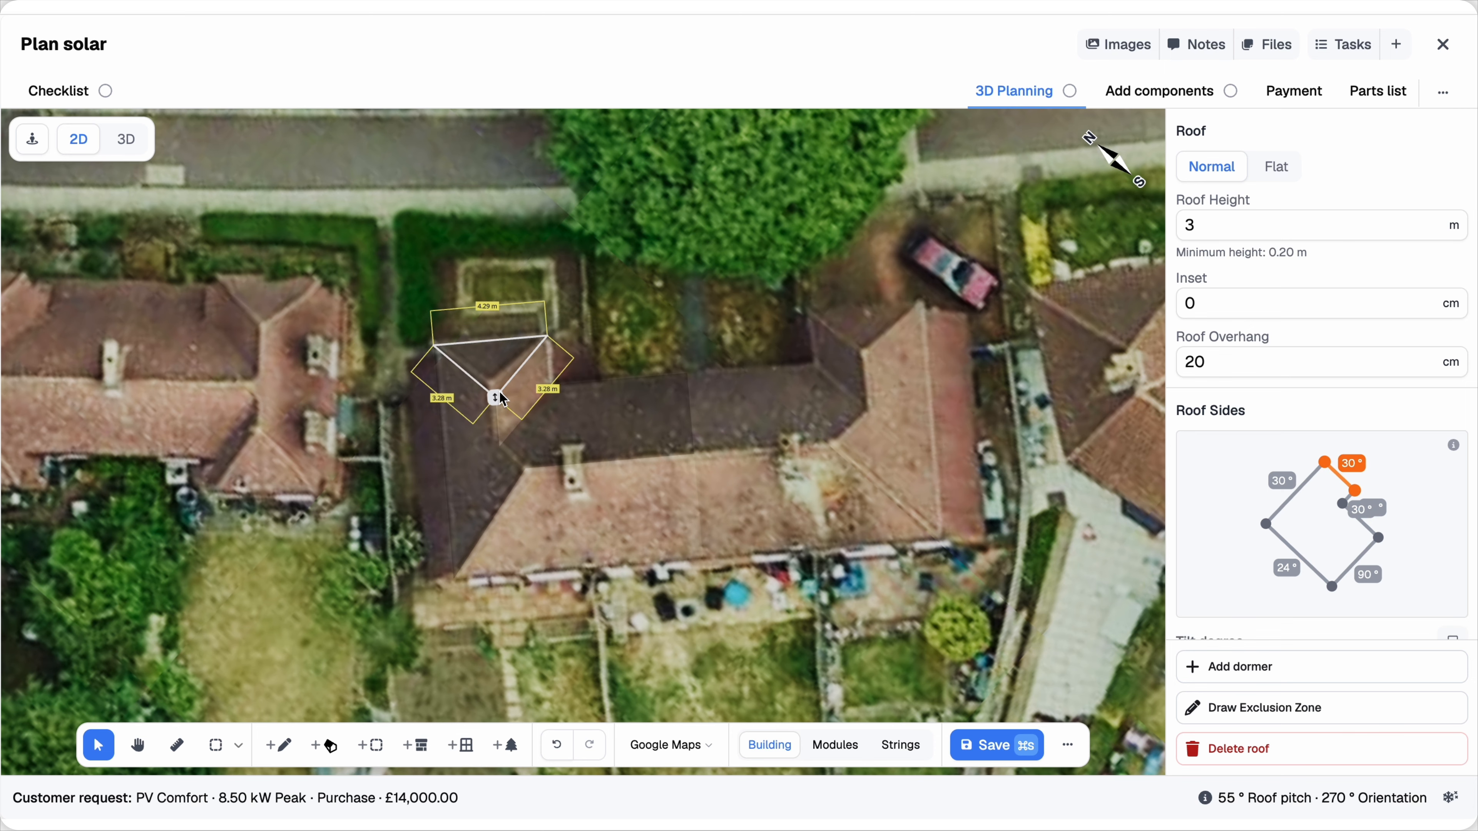
Align the inner slope of the street-facing wing with the imagery by setting its pitch to 27°, and deselect the roof
click(483, 427)
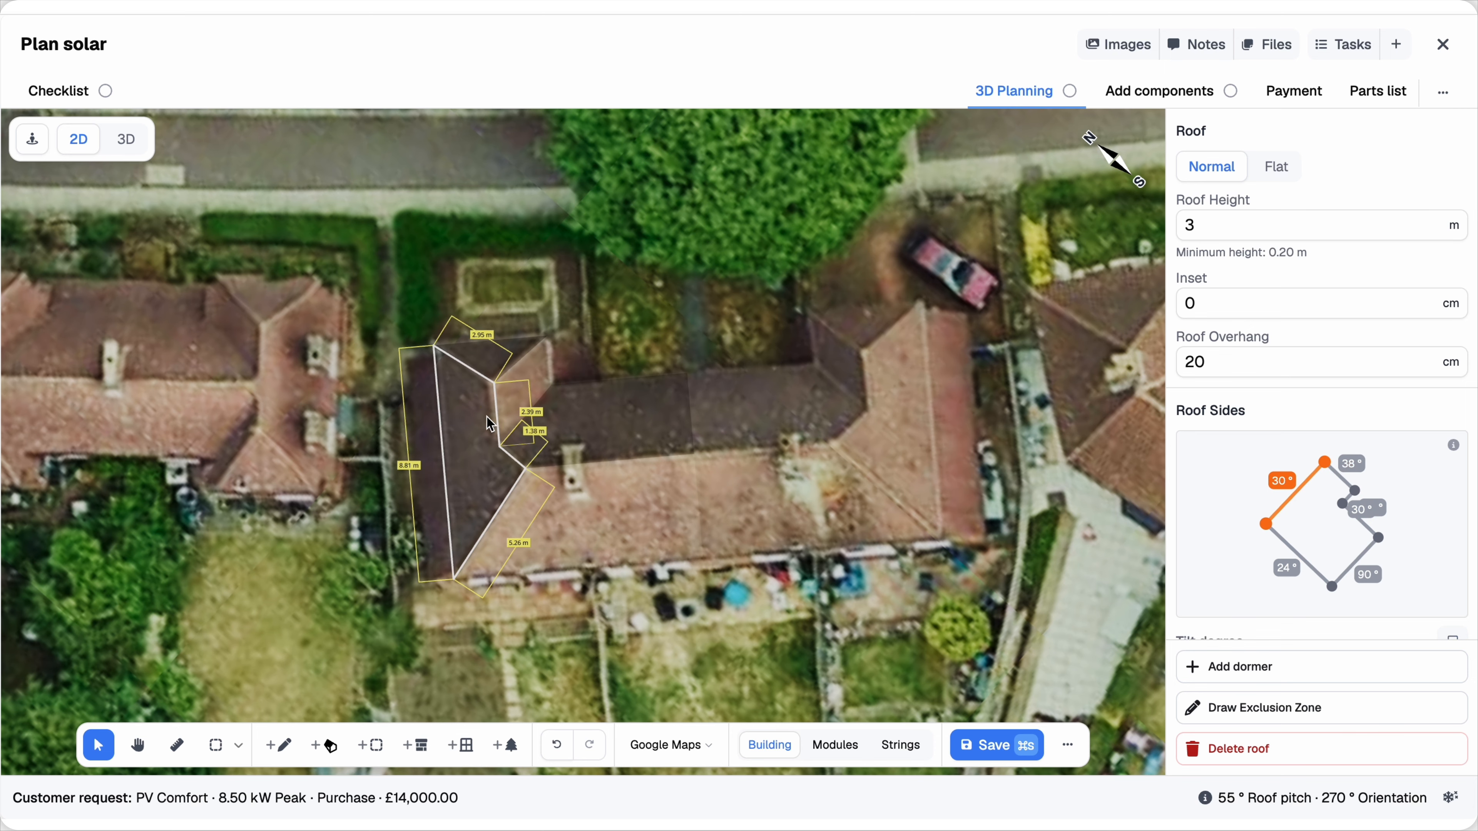
click(482, 423)
click(492, 422)
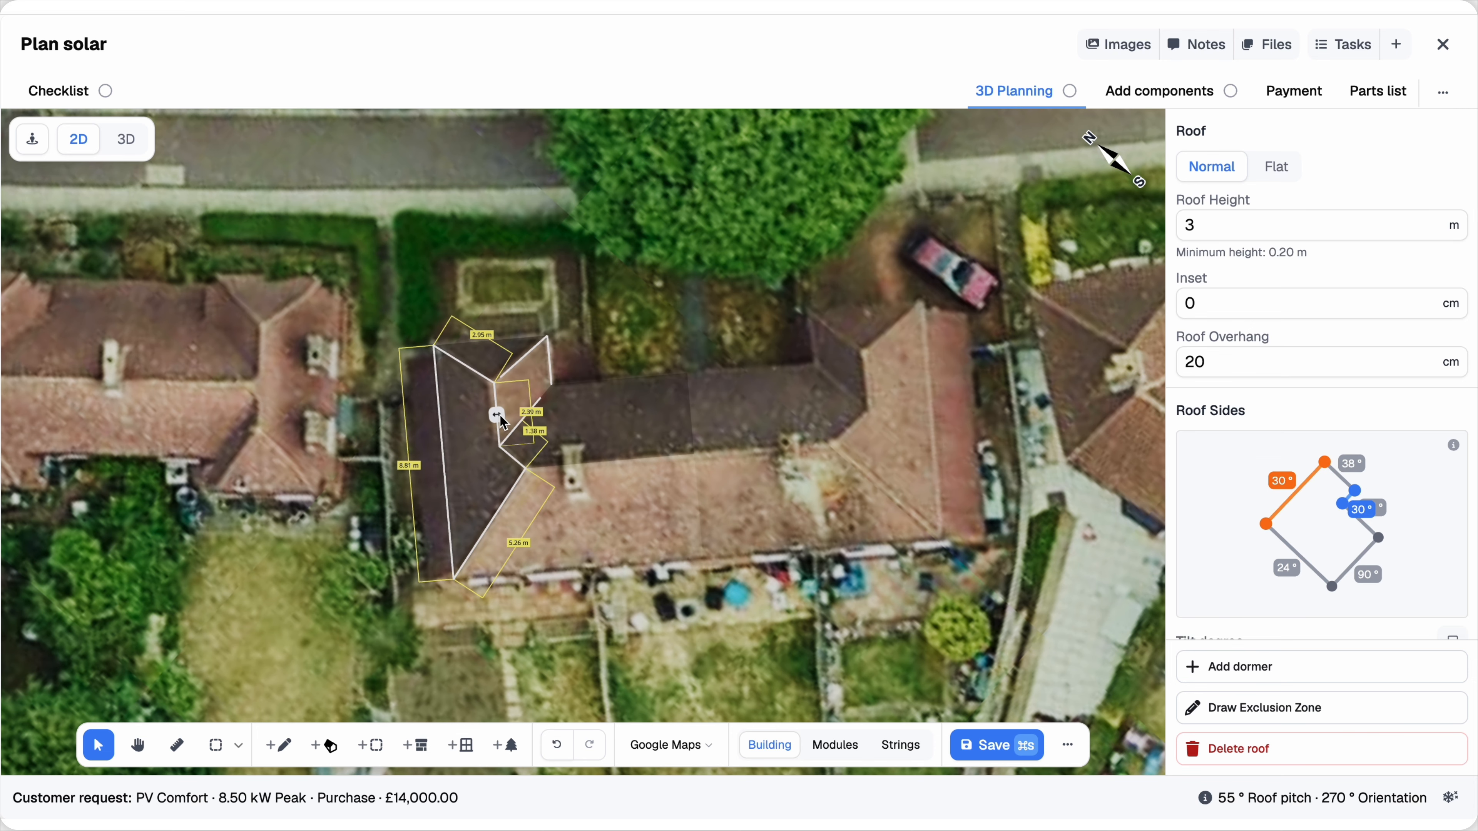
click(496, 415)
drag(494, 416, 492, 418)
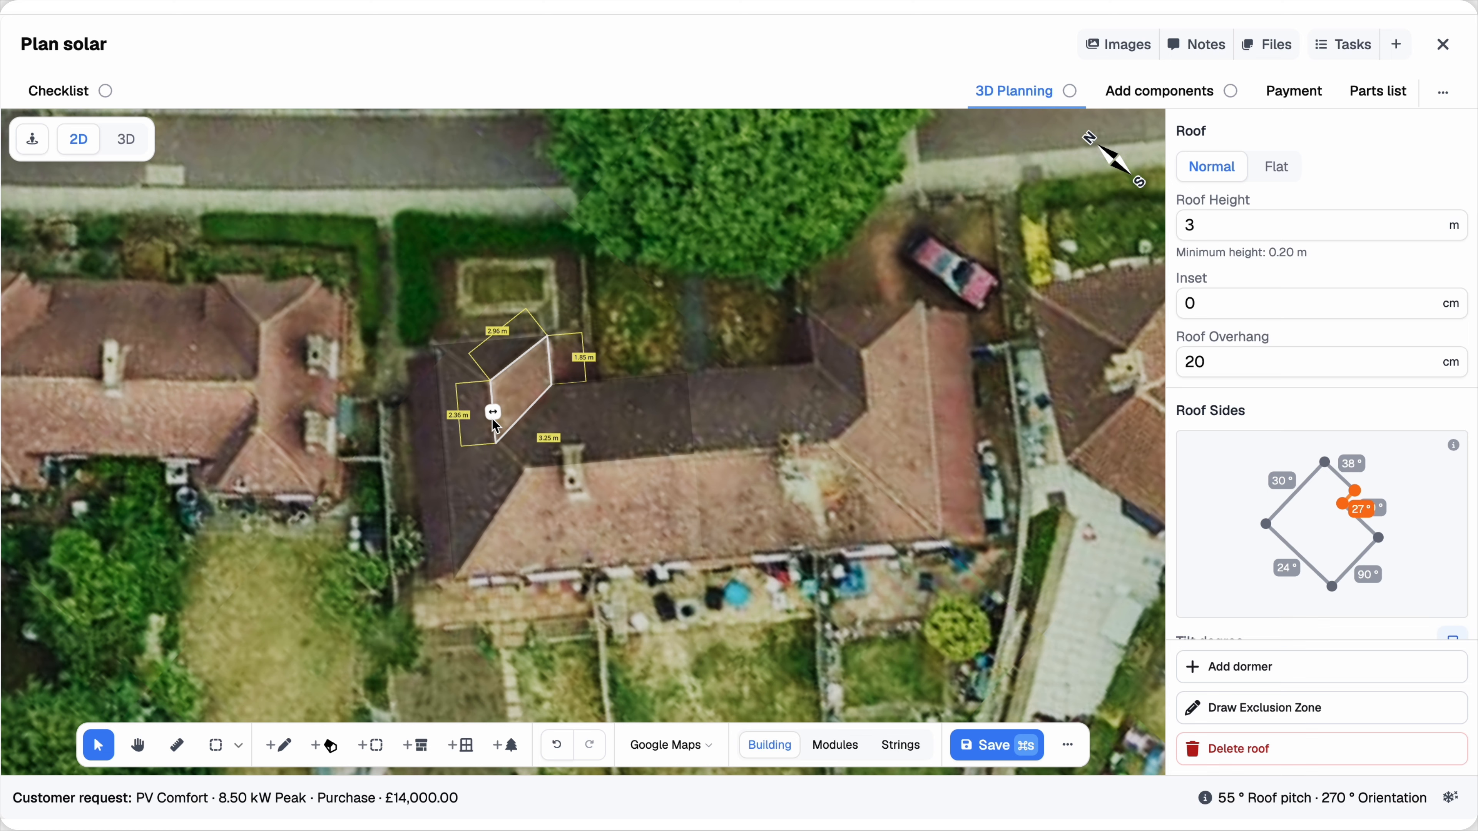
click(417, 440)
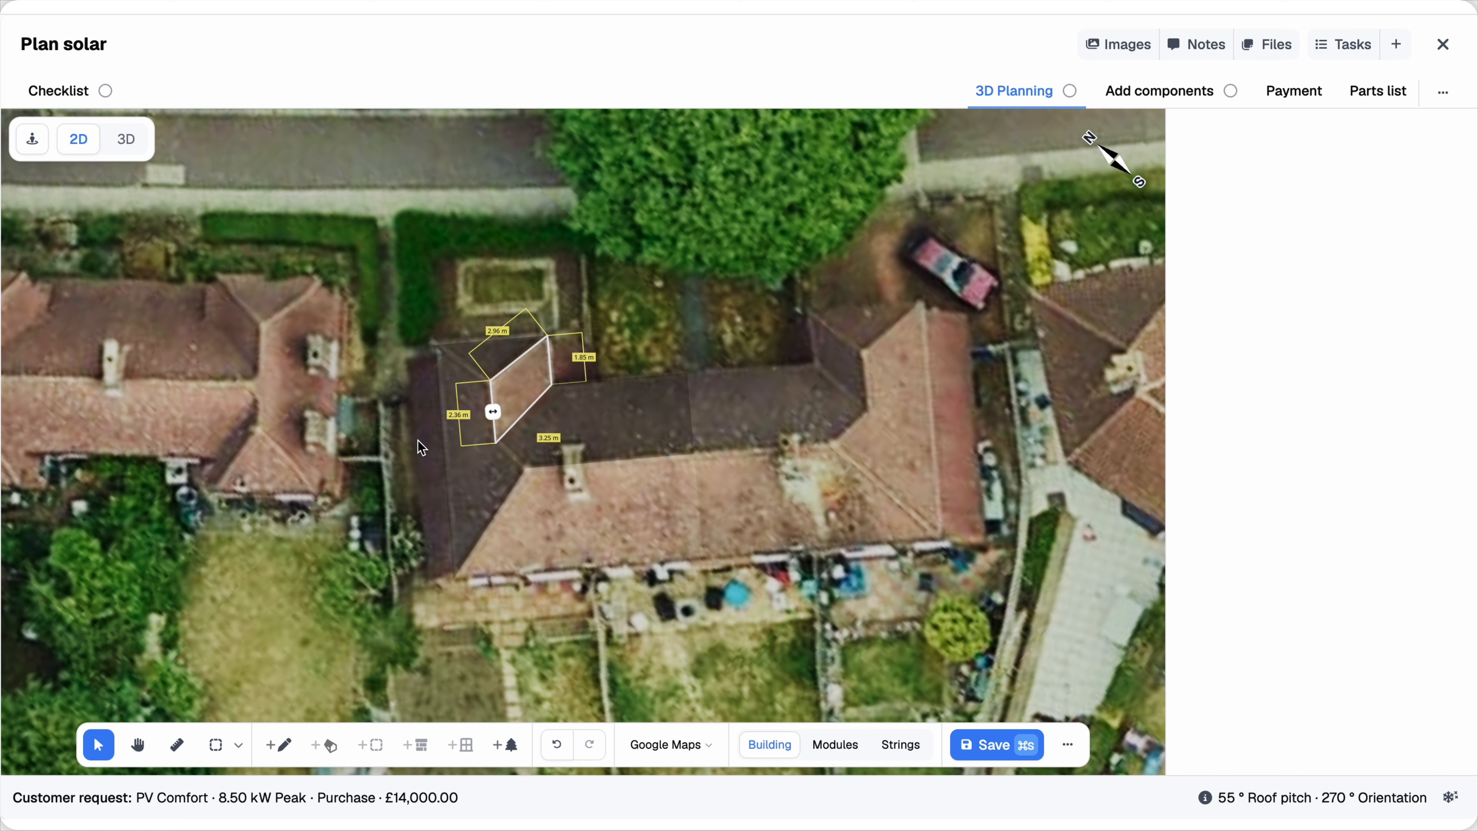
Measure a distance diagonally across the garden-facing roof slope, starting at its northwestern eave corner
click(181, 748)
click(476, 569)
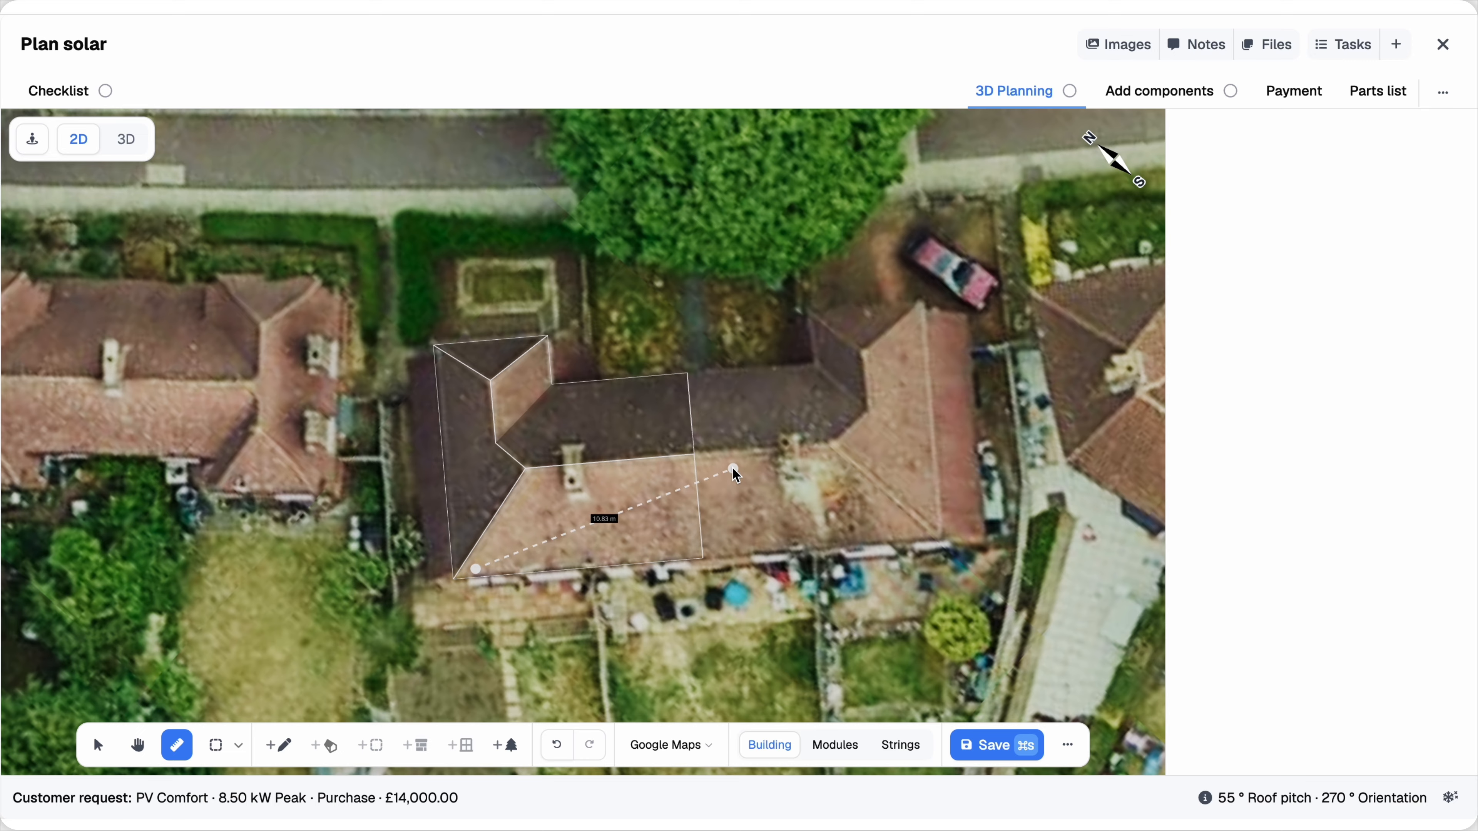
key(Escape)
Draw a rectangular exclusion zone about 1 m by 1.9 m around the chimney on the roof
click(656, 608)
mouse_move(655, 608)
mouse_down()
mouse_move(706, 517)
mouse_move(774, 495)
mouse_move(725, 505)
mouse_move(652, 600)
mouse_up()
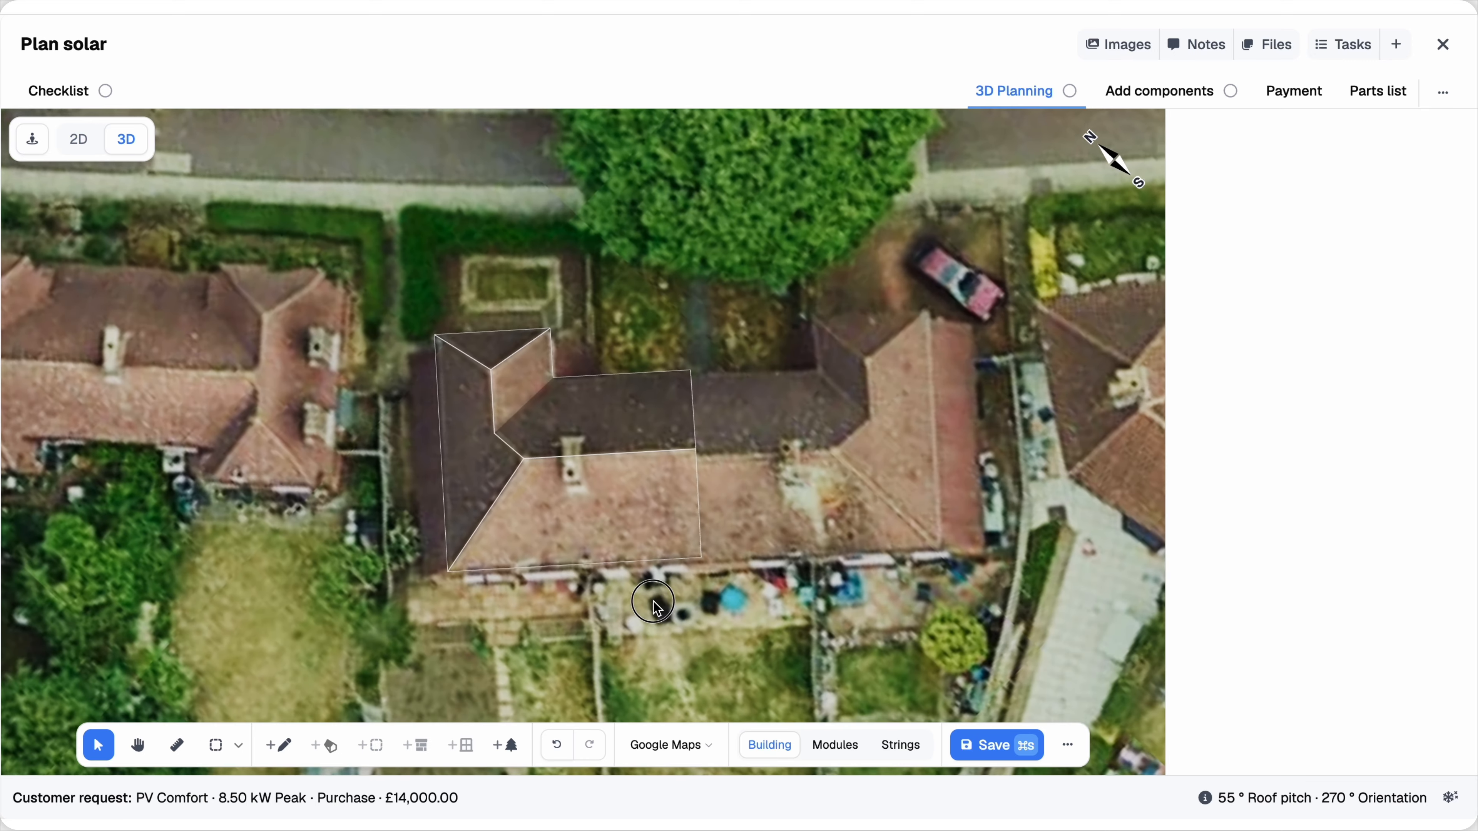
click(577, 533)
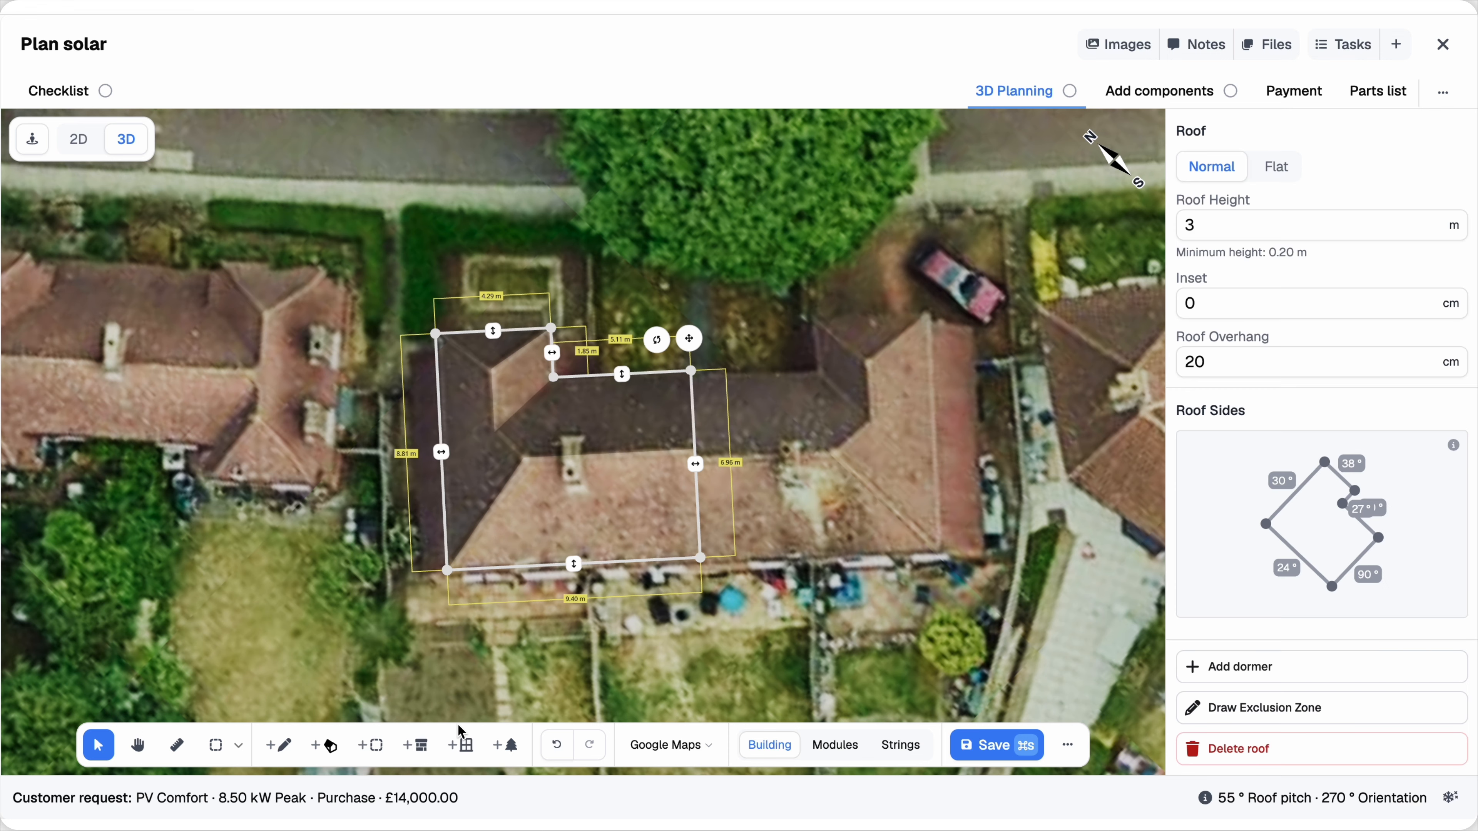
click(415, 745)
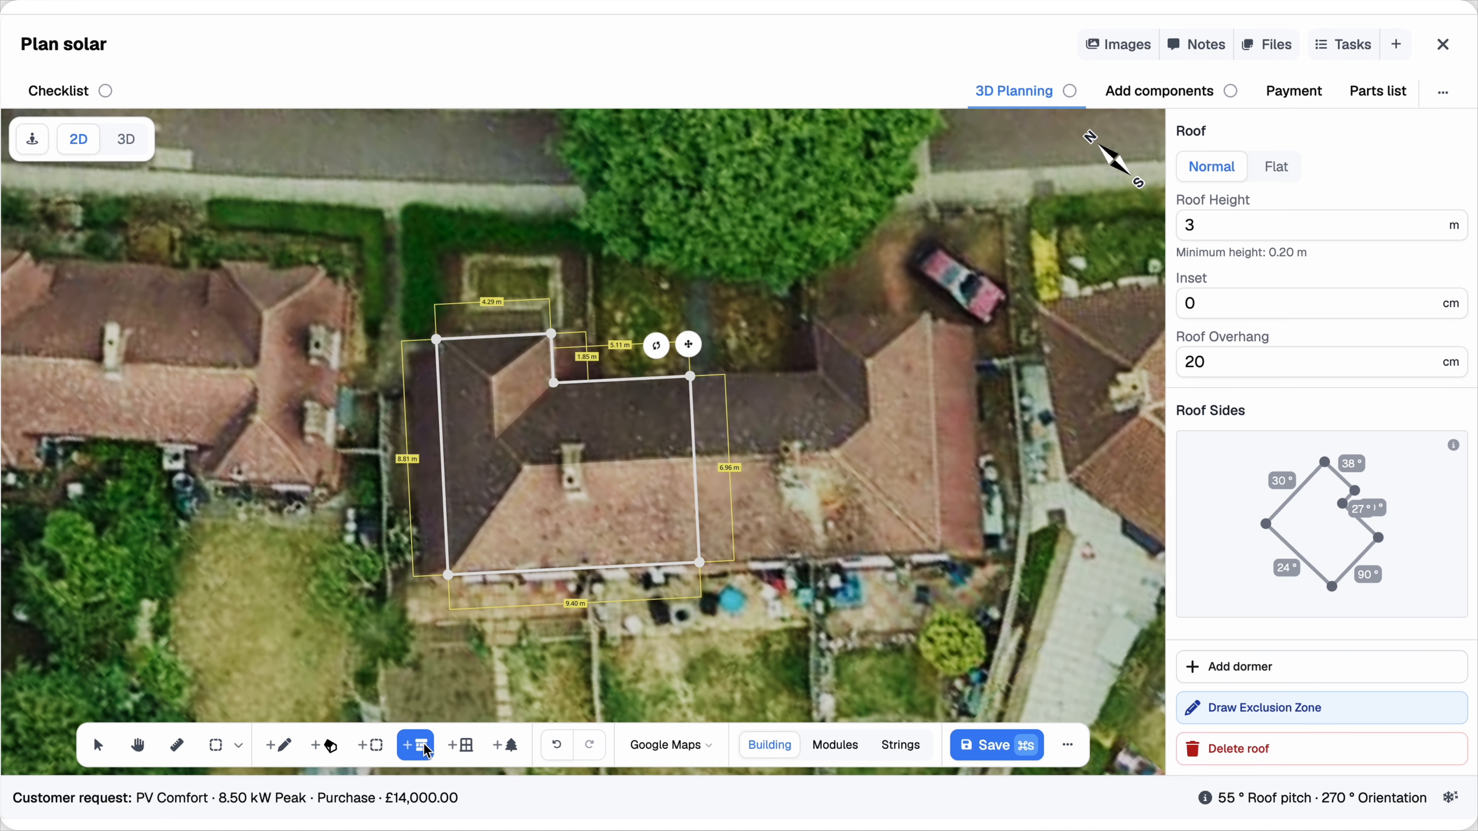
click(559, 493)
click(589, 492)
click(589, 443)
click(558, 443)
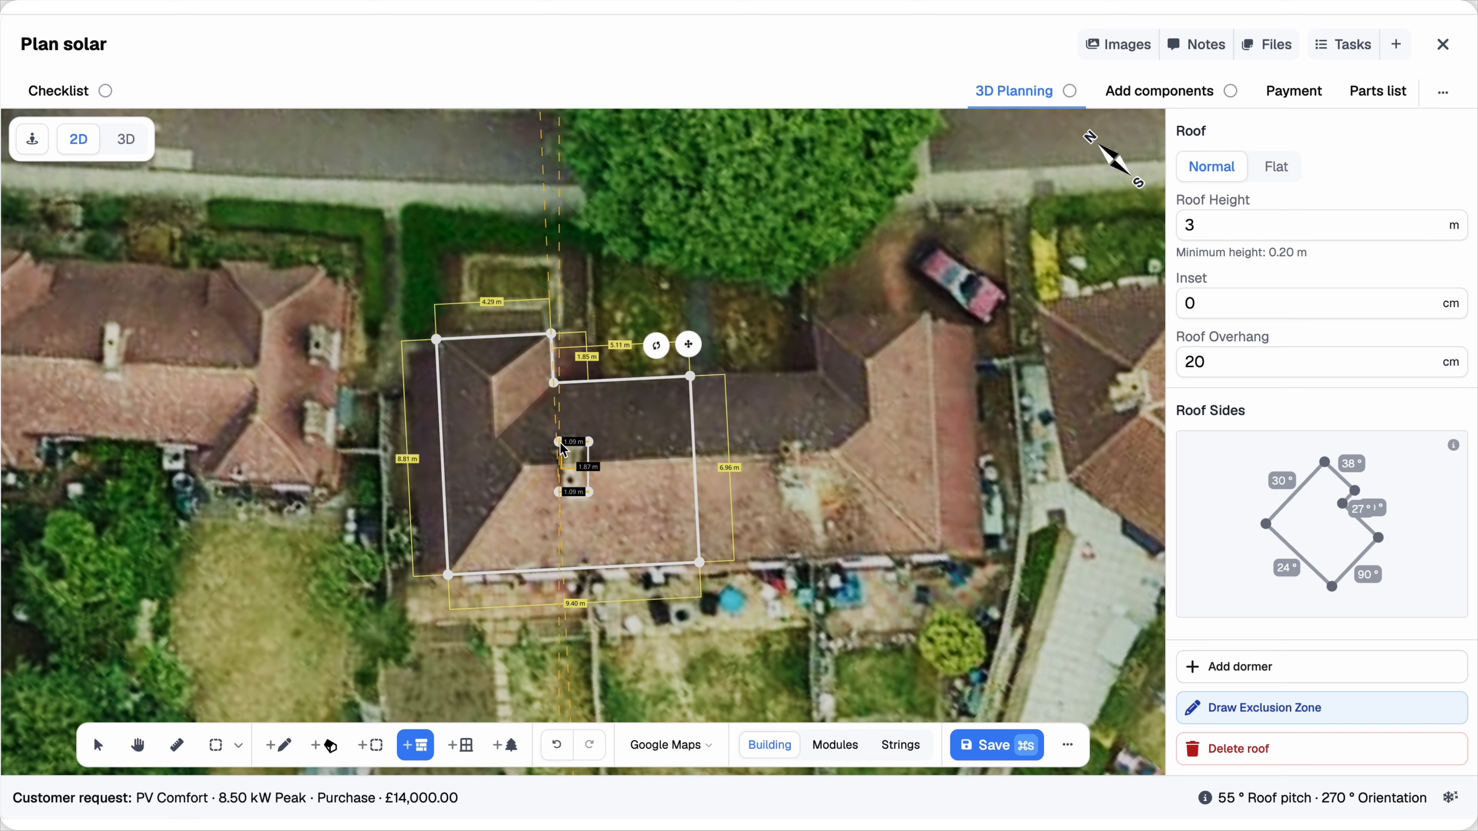
click(560, 493)
drag(683, 644, 705, 592)
Place nine vertical Vertex S 425W panels on the garden-facing slope, six along the eave and three above them beside the chimney, and save
click(835, 744)
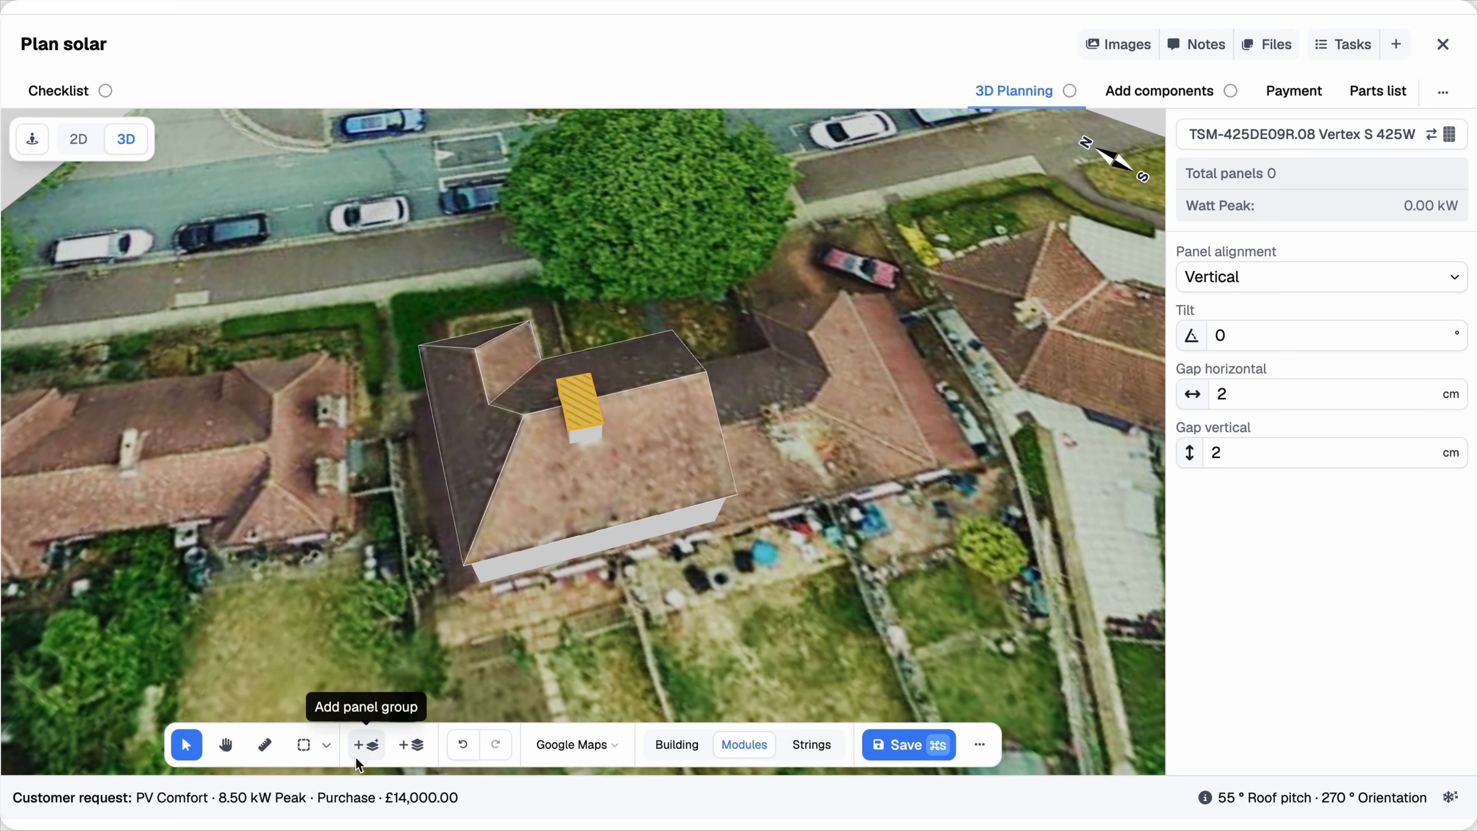
click(367, 747)
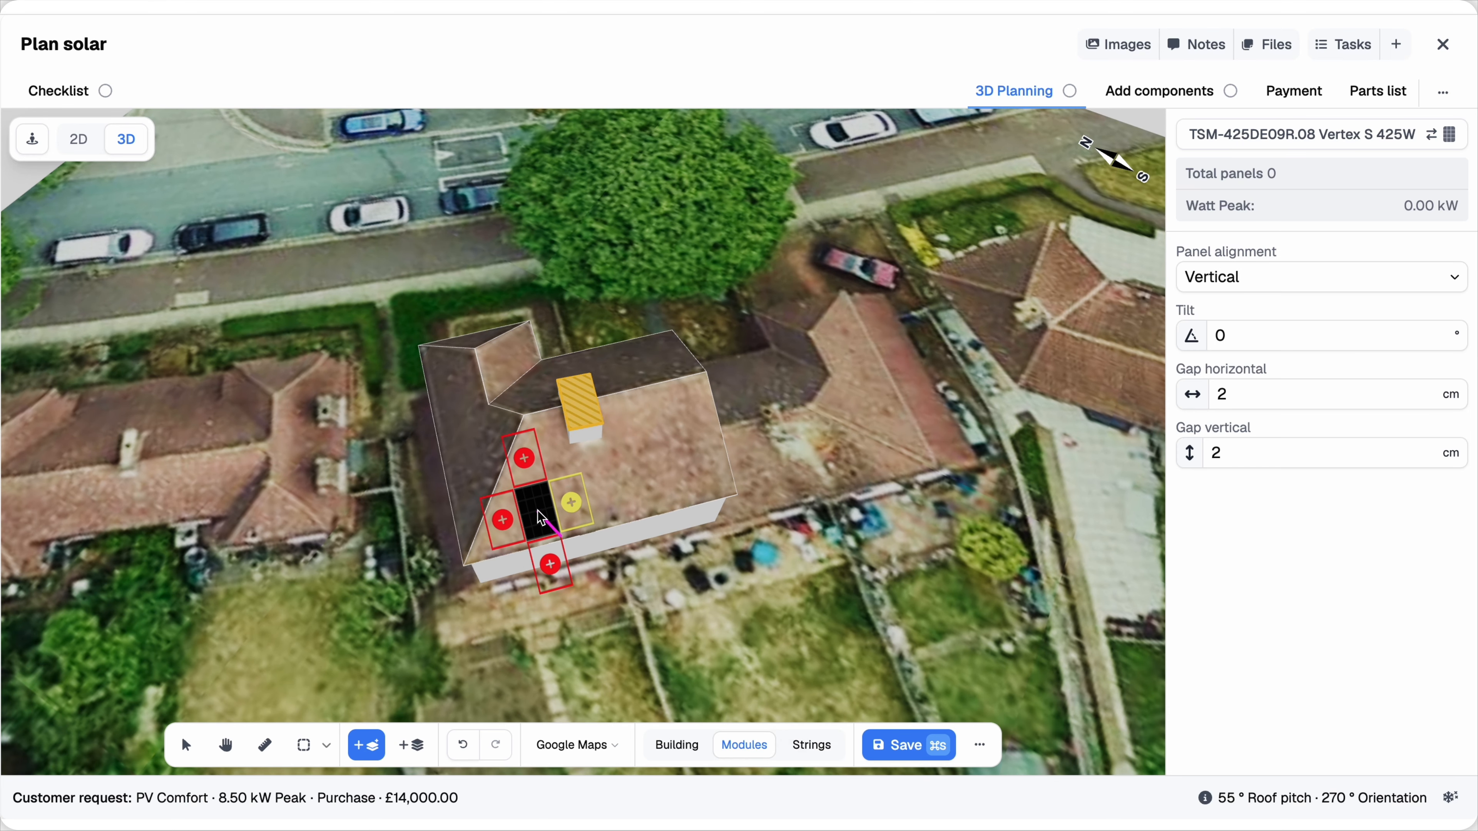
click(565, 510)
drag(572, 504, 632, 452)
drag(528, 545, 531, 542)
click(607, 675)
drag(609, 681, 690, 640)
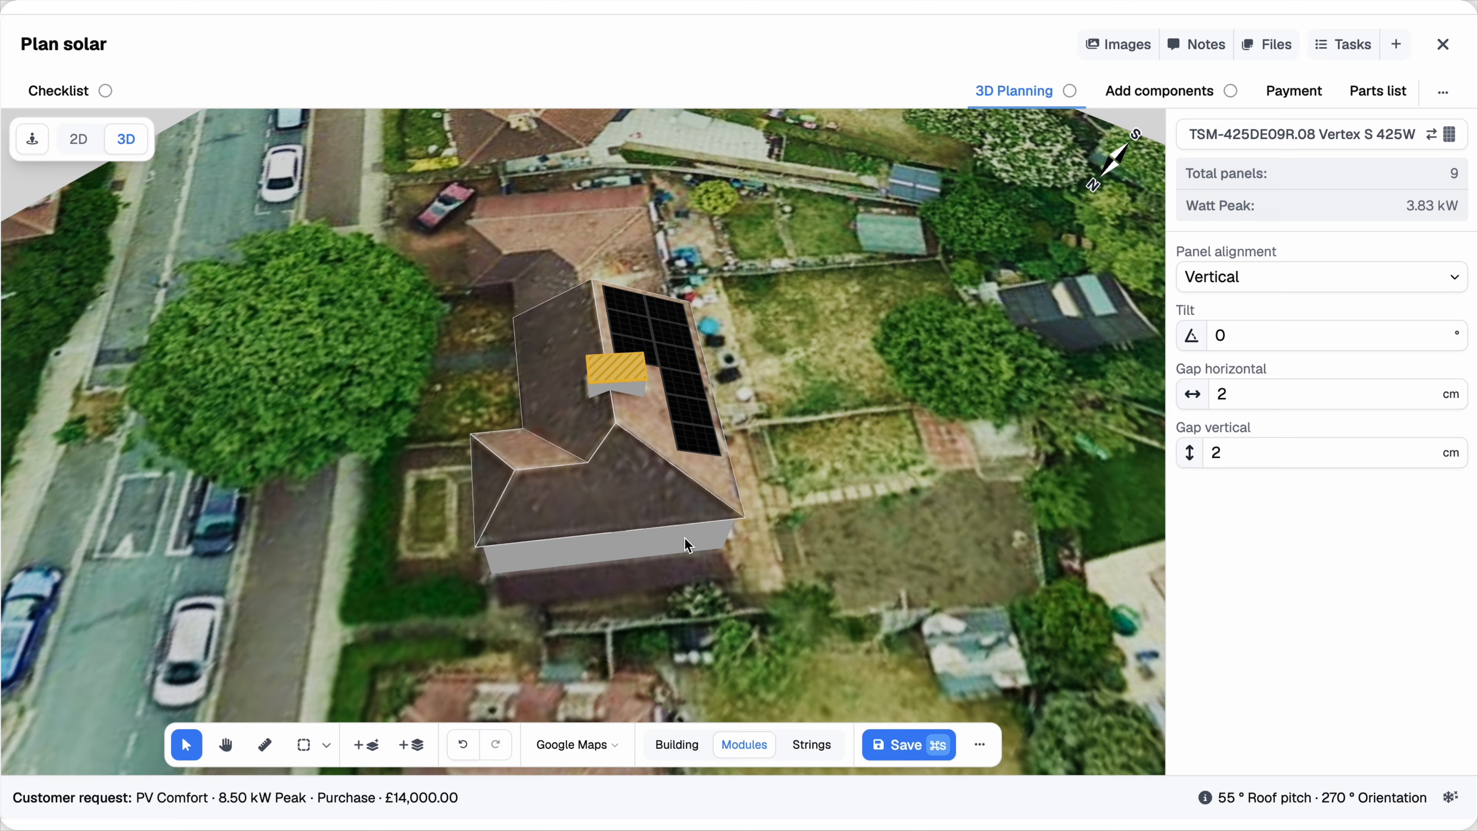
drag(689, 546, 492, 547)
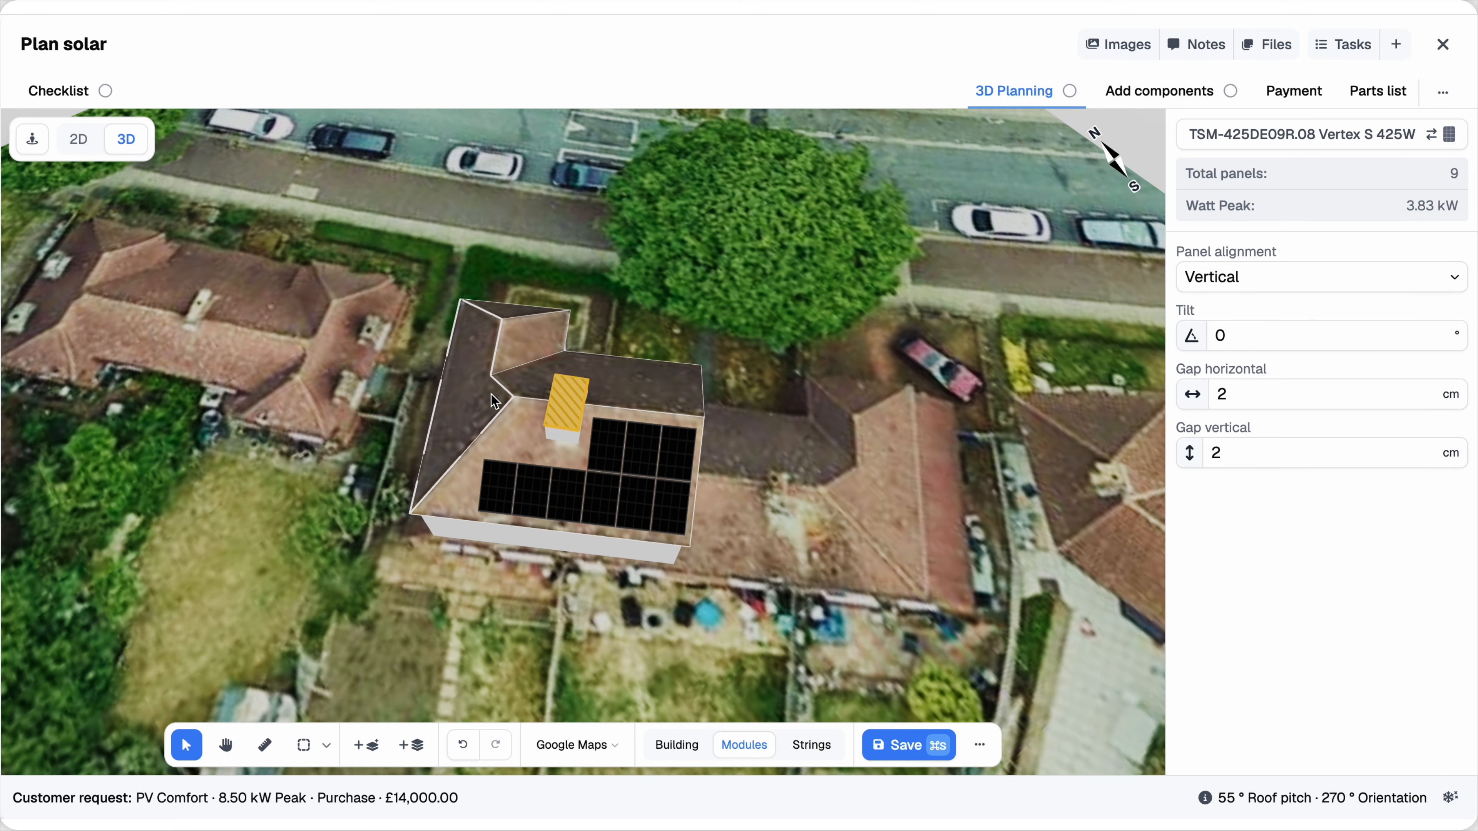
mouse_move(471, 395)
mouse_down()
mouse_move(529, 399)
mouse_move(495, 398)
mouse_up()
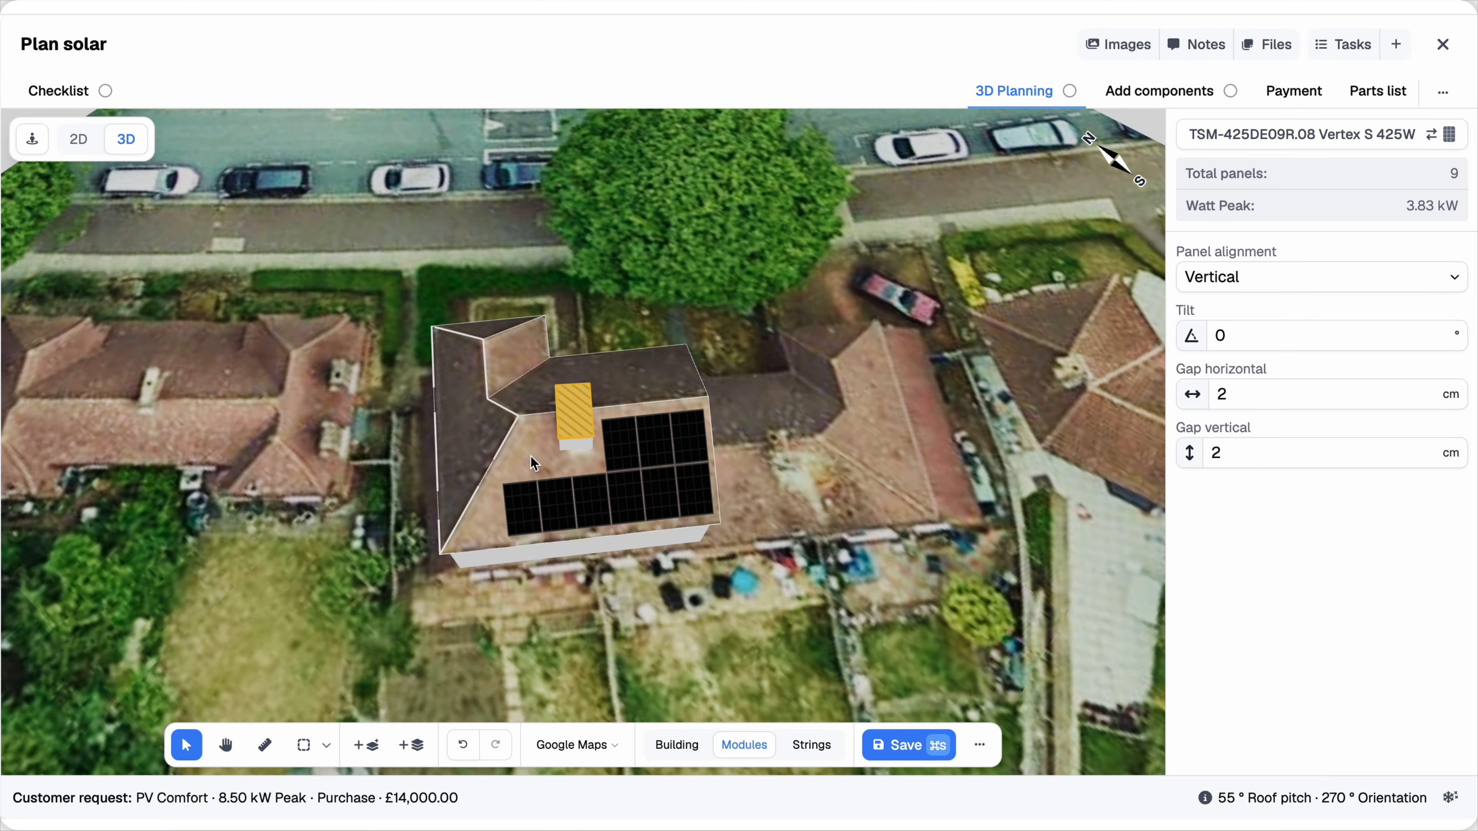
click(903, 755)
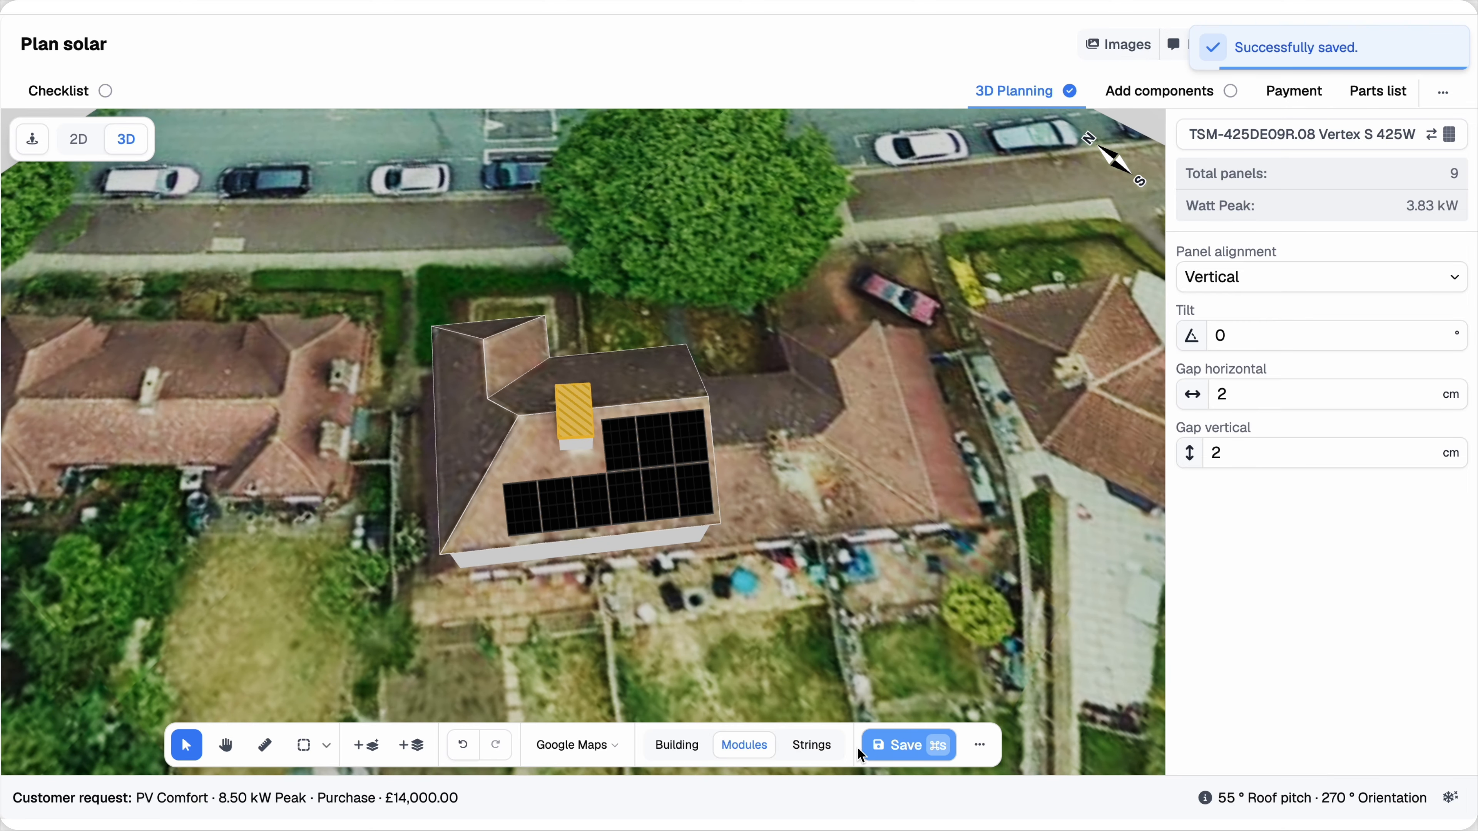
Add a Sungrow SH5.0RT 5kW inverter to the string planning
click(815, 750)
click(411, 755)
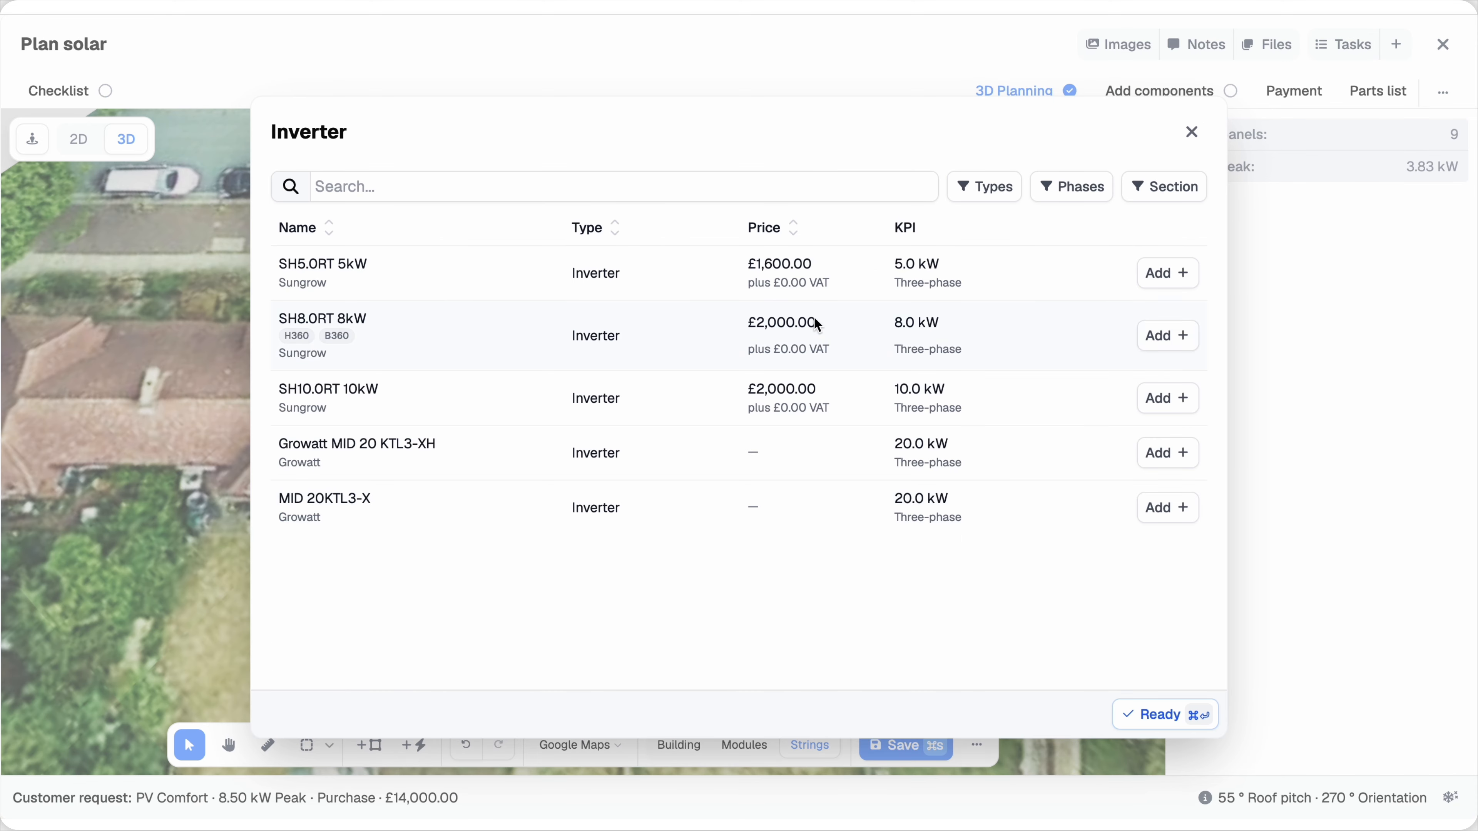
click(1163, 274)
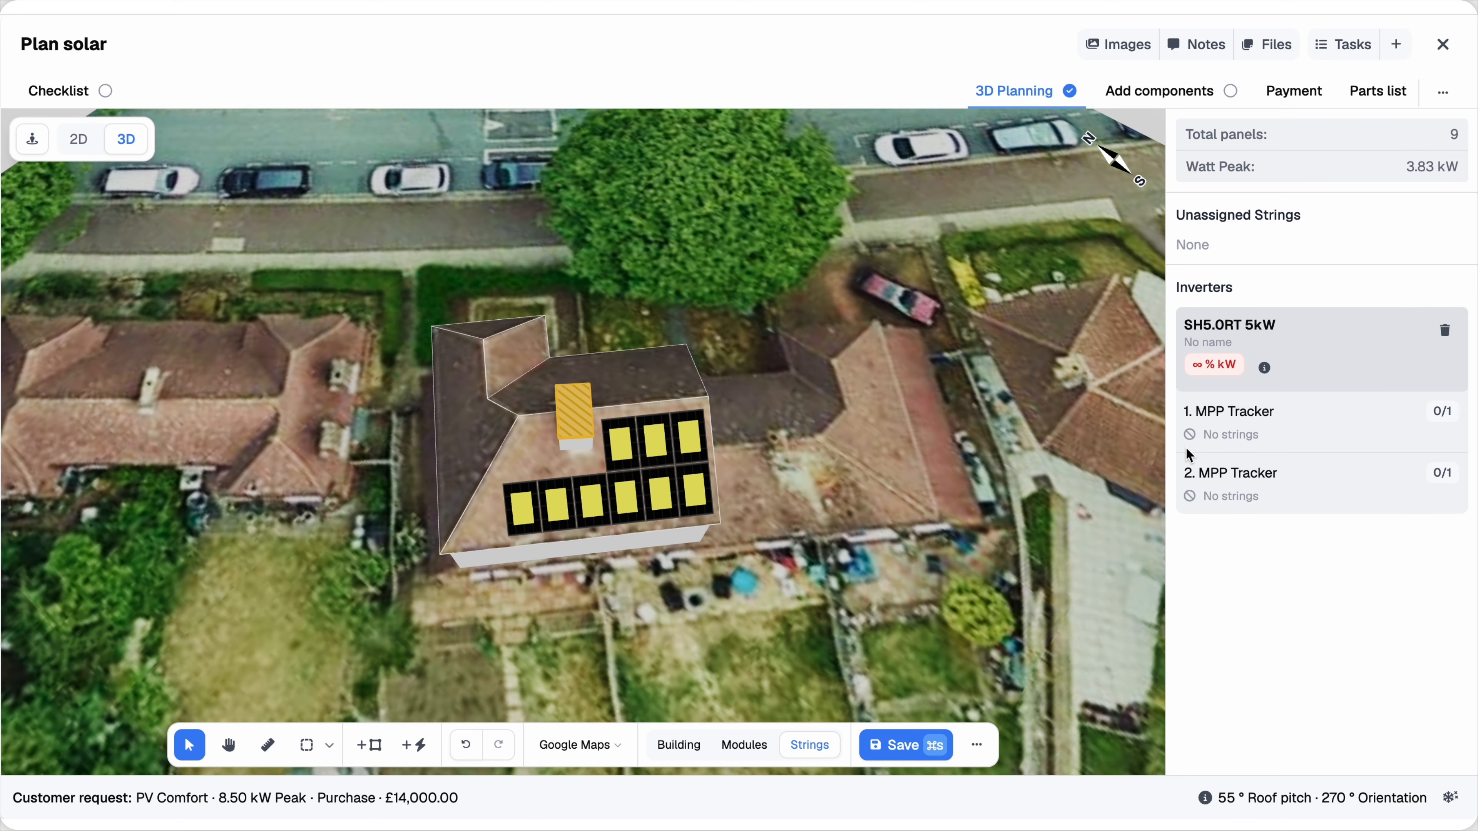
Connect all nine panels into one string and assign it to the inverter's first MPP tracker
click(370, 745)
click(539, 510)
mouse_move(541, 516)
mouse_down()
mouse_move(694, 484)
mouse_move(656, 440)
mouse_move(628, 444)
mouse_up()
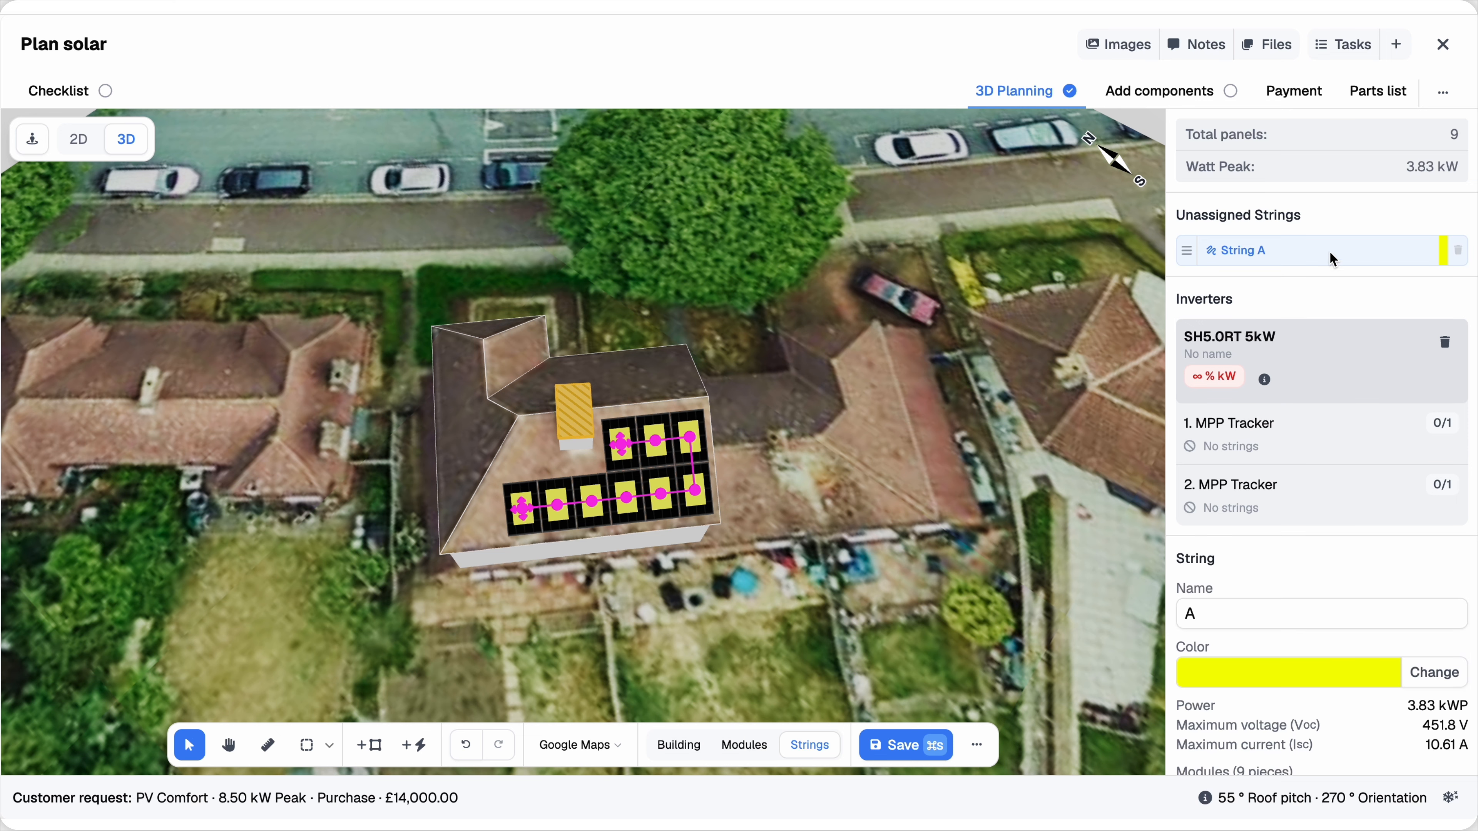
drag(1193, 259, 1198, 460)
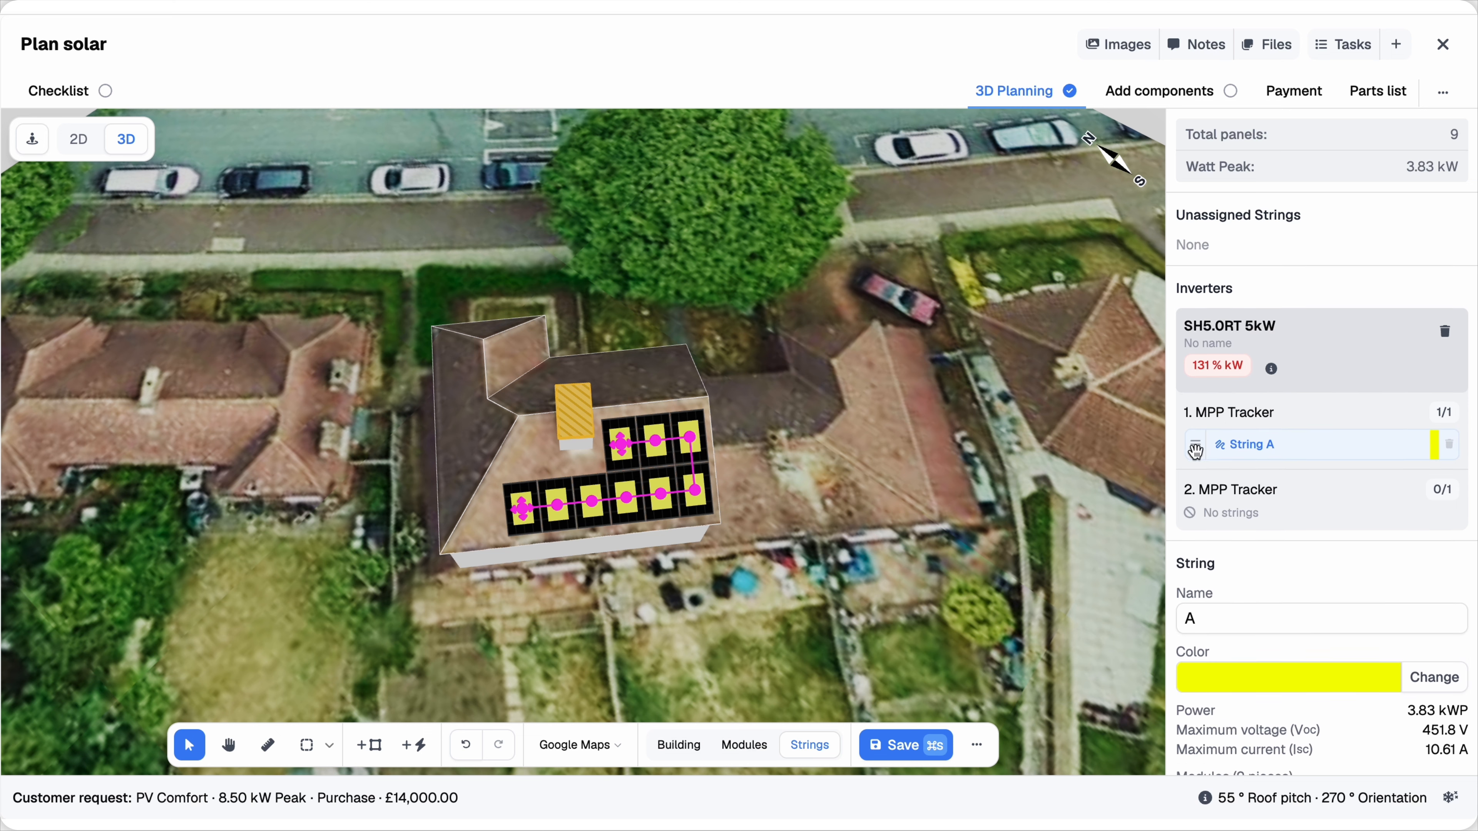
Examine the inverter information for the string's current and voltage match, and save the planning
click(1271, 367)
scroll(1046, 349, down, 5)
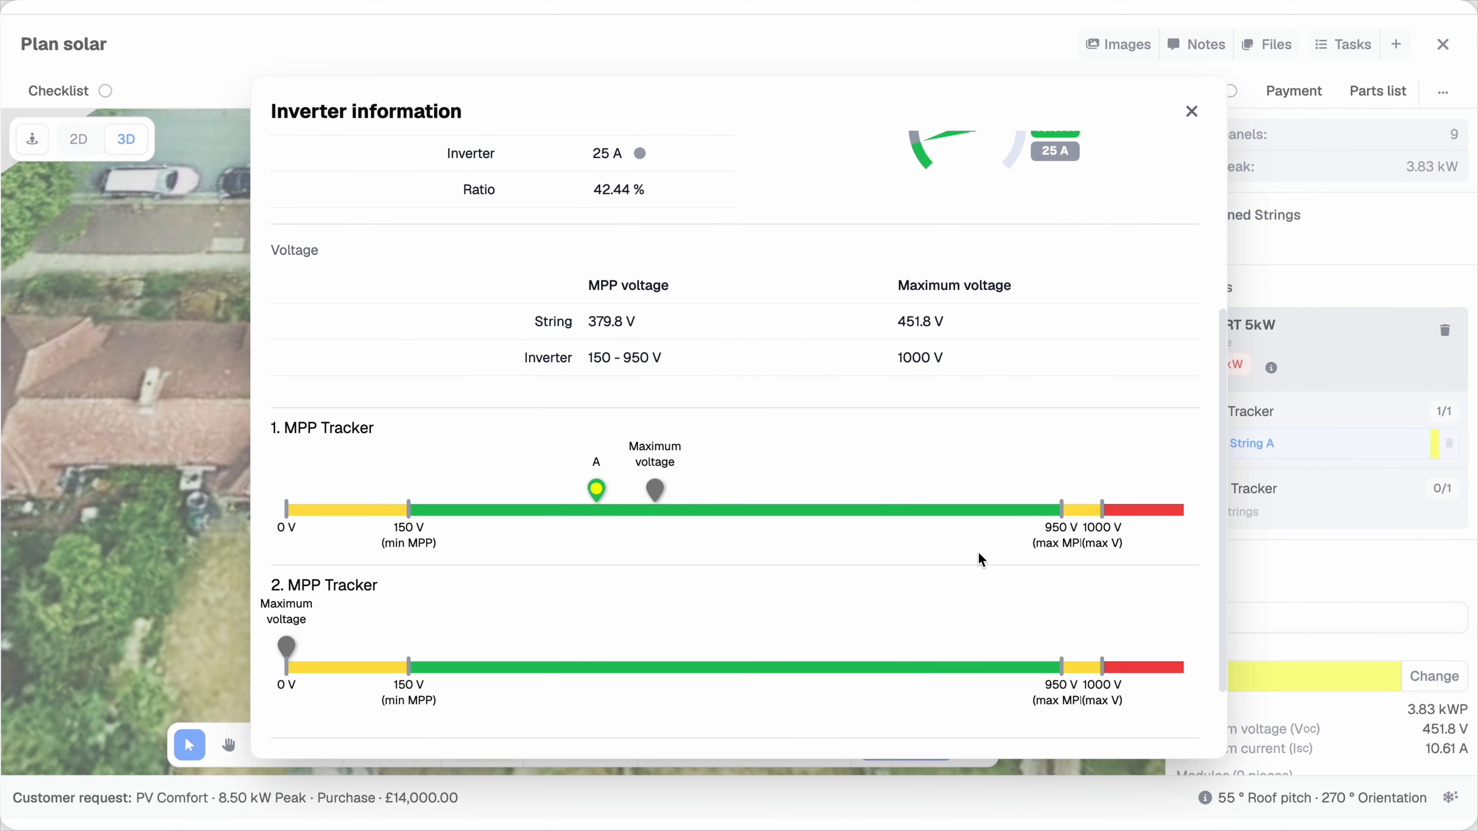
click(1195, 113)
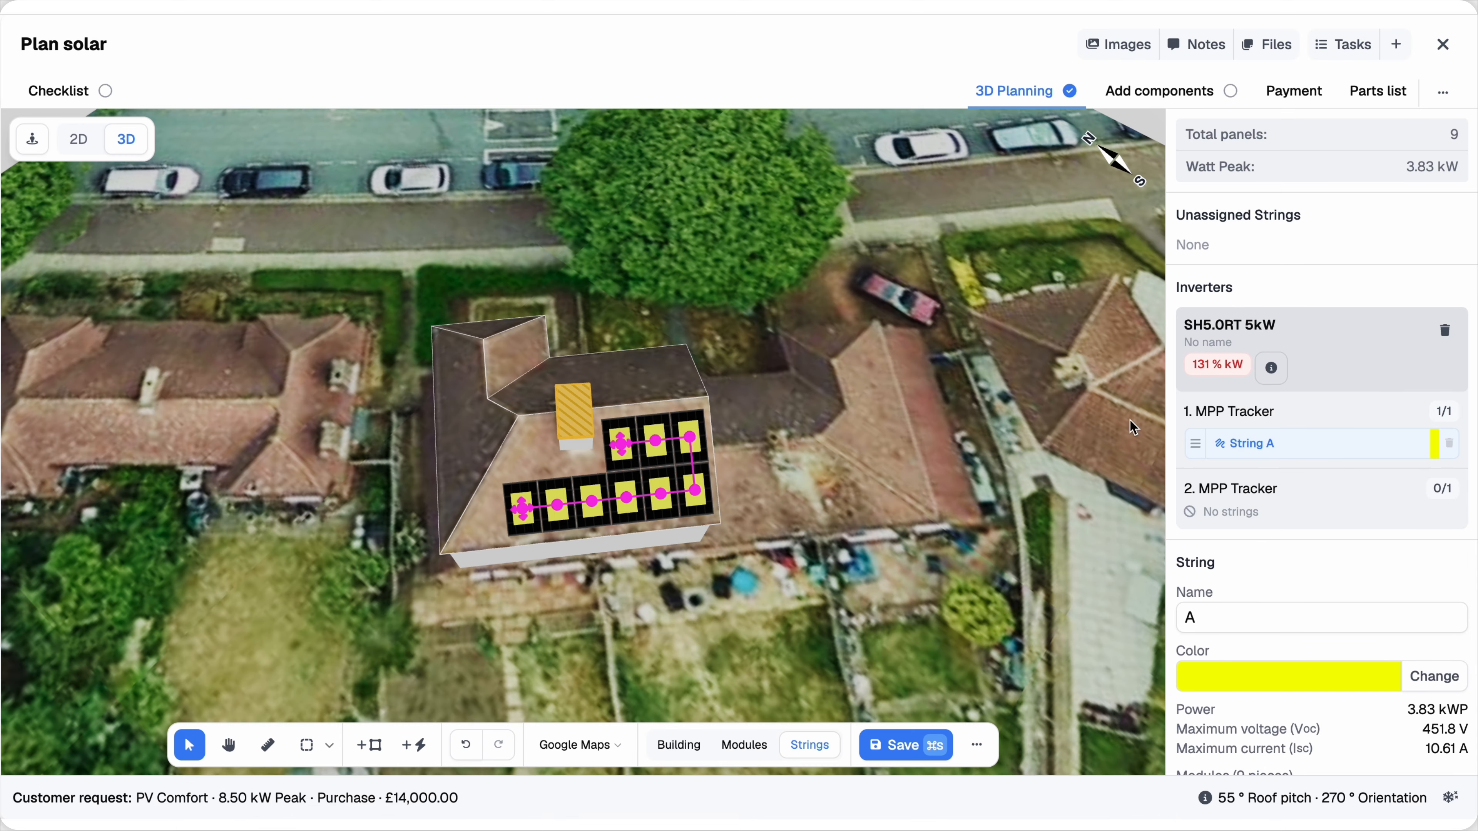
click(901, 745)
Add Further Mounting Material to the solar system's other components and save the component list
click(1171, 90)
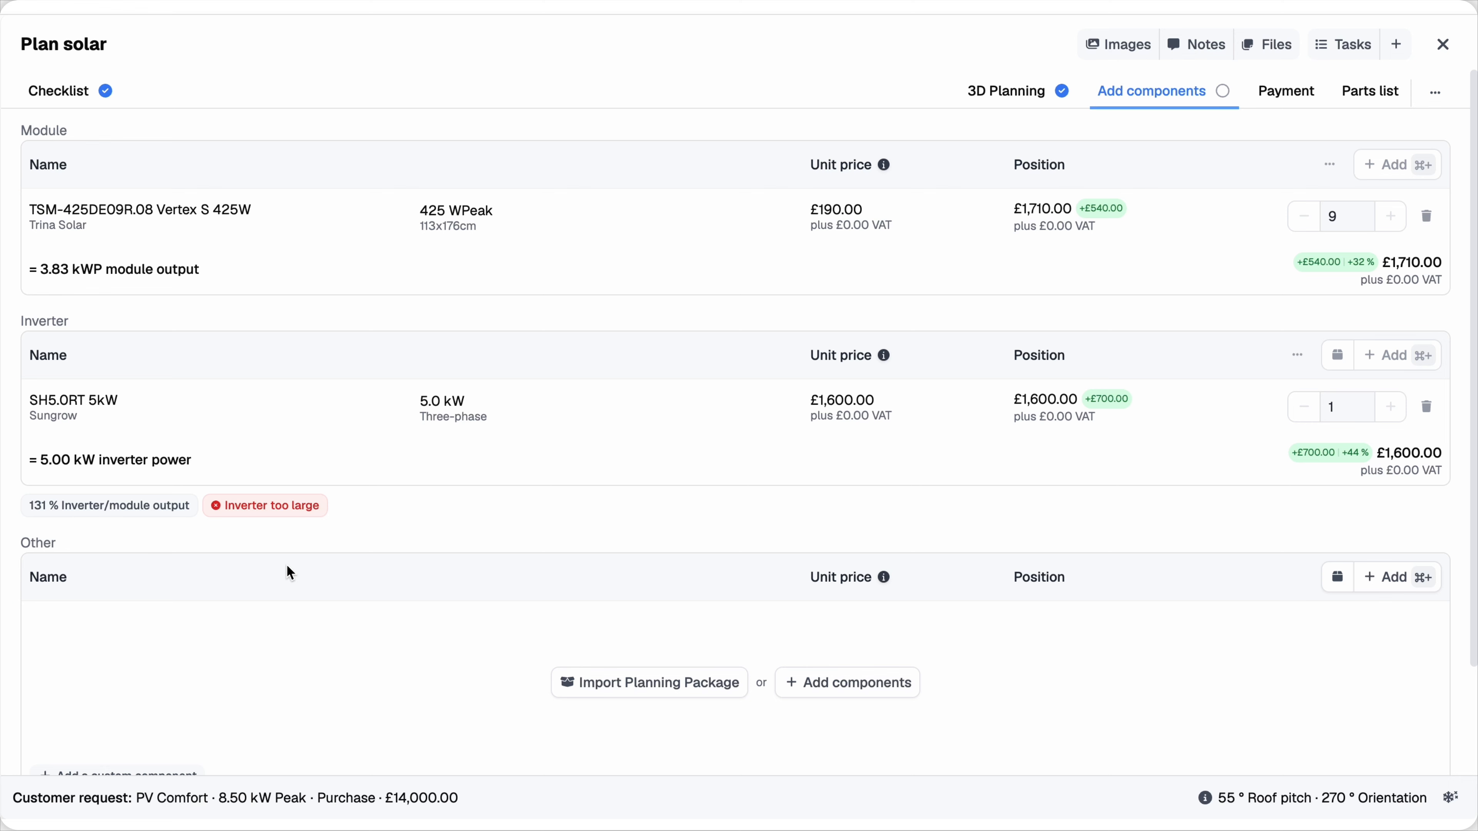
scroll(491, 609, down, 3)
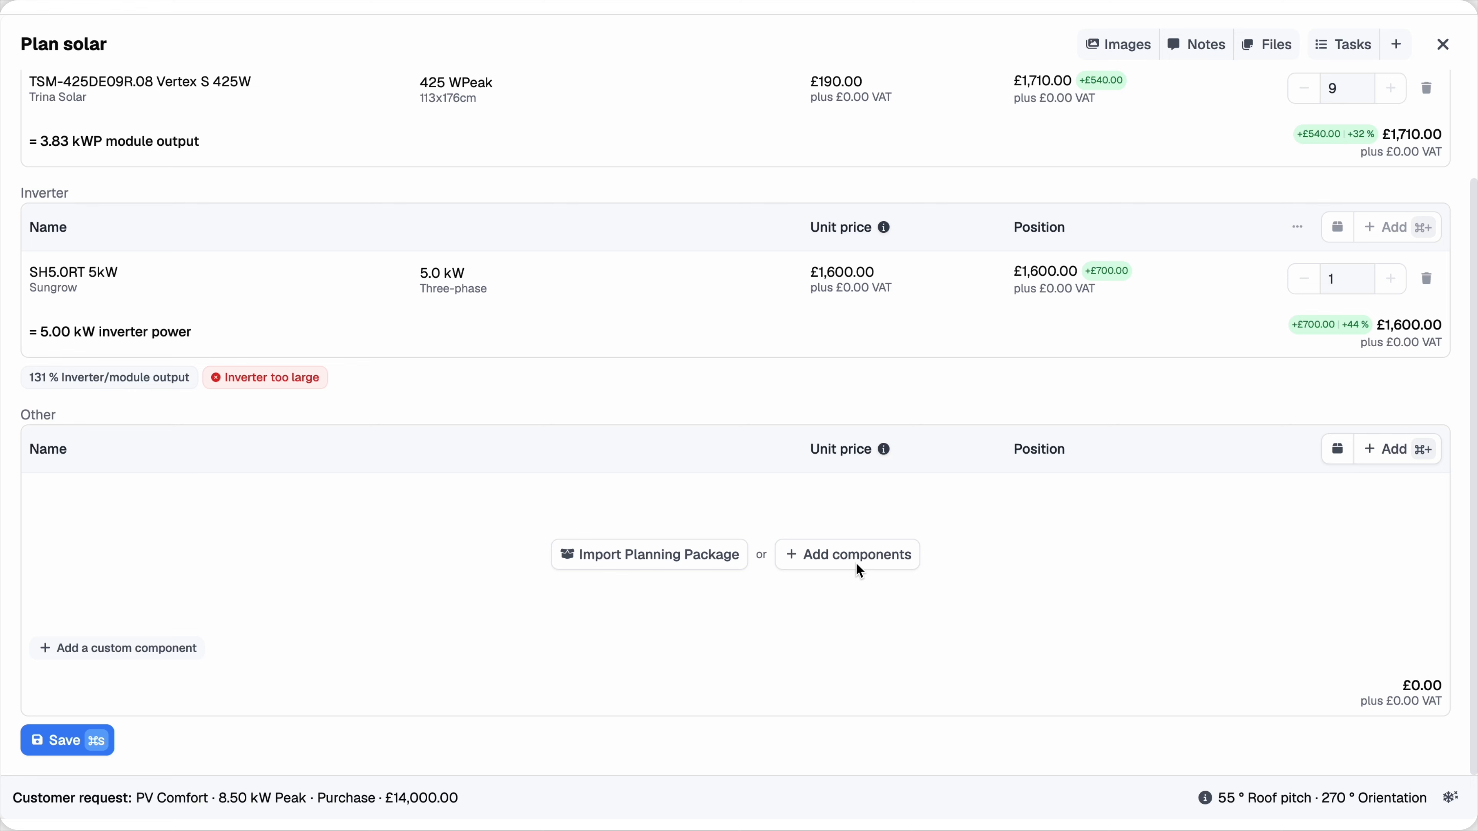
click(836, 556)
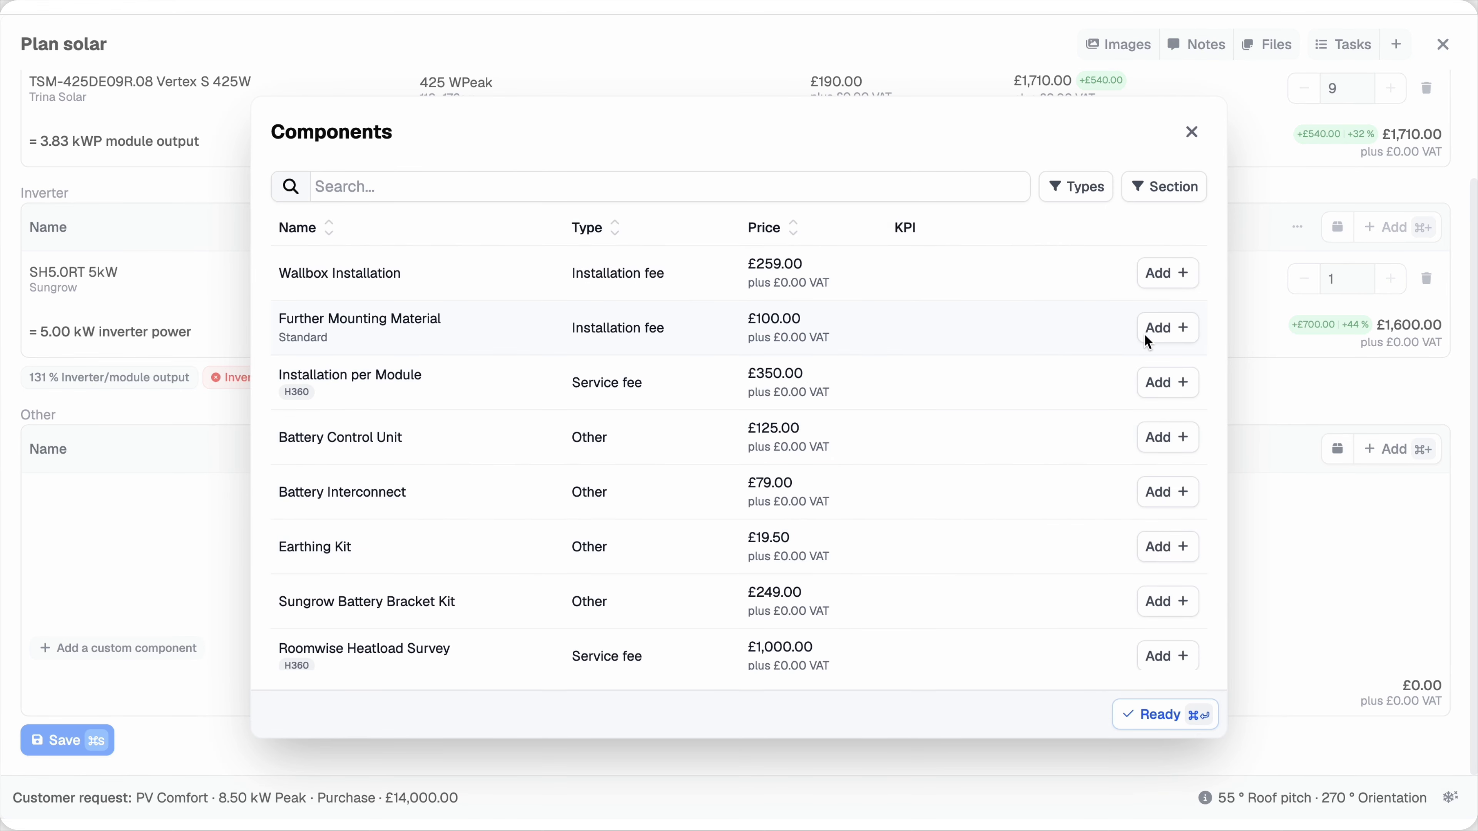
click(1182, 332)
click(1155, 715)
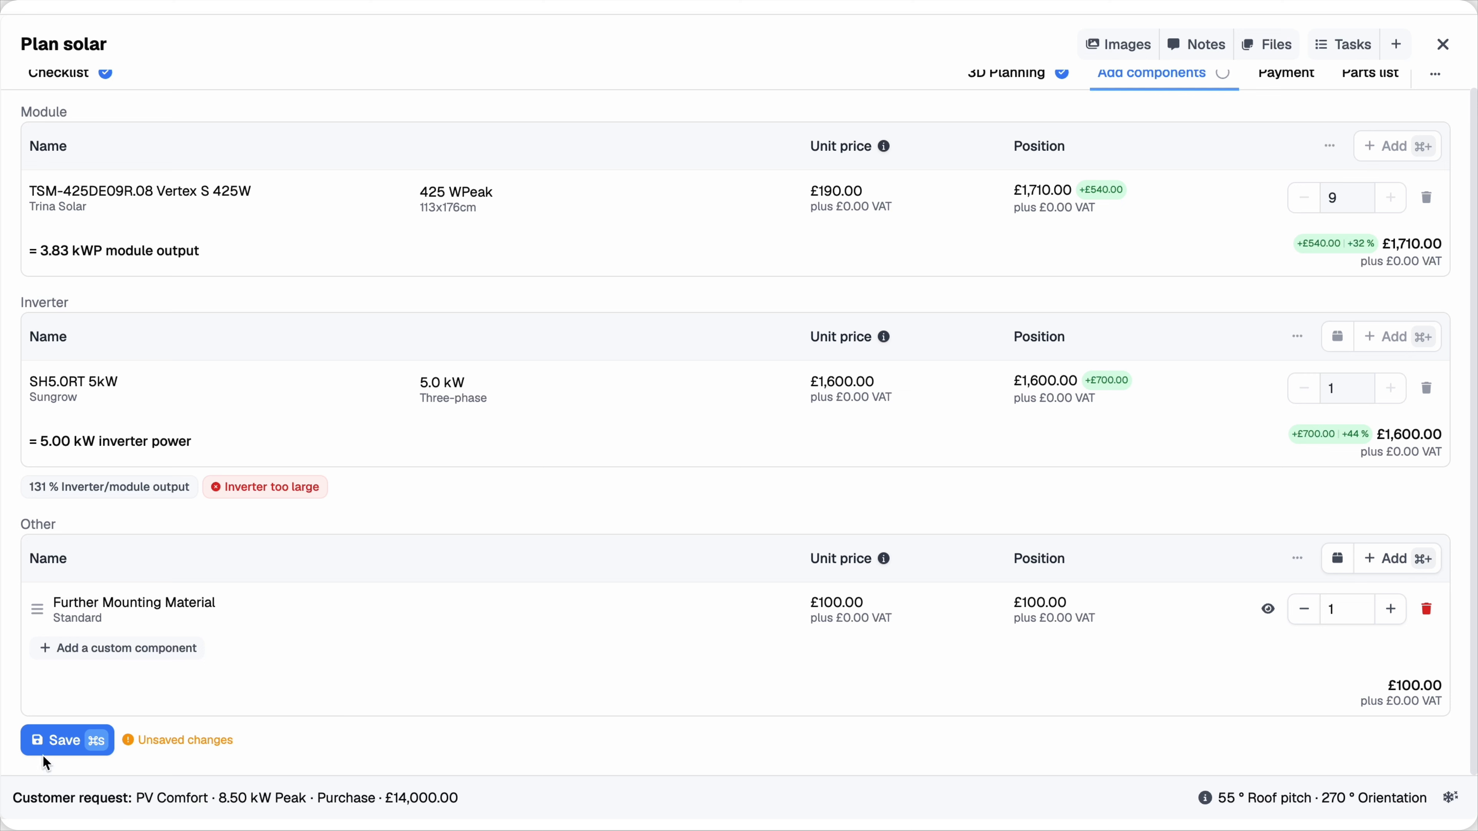
click(76, 738)
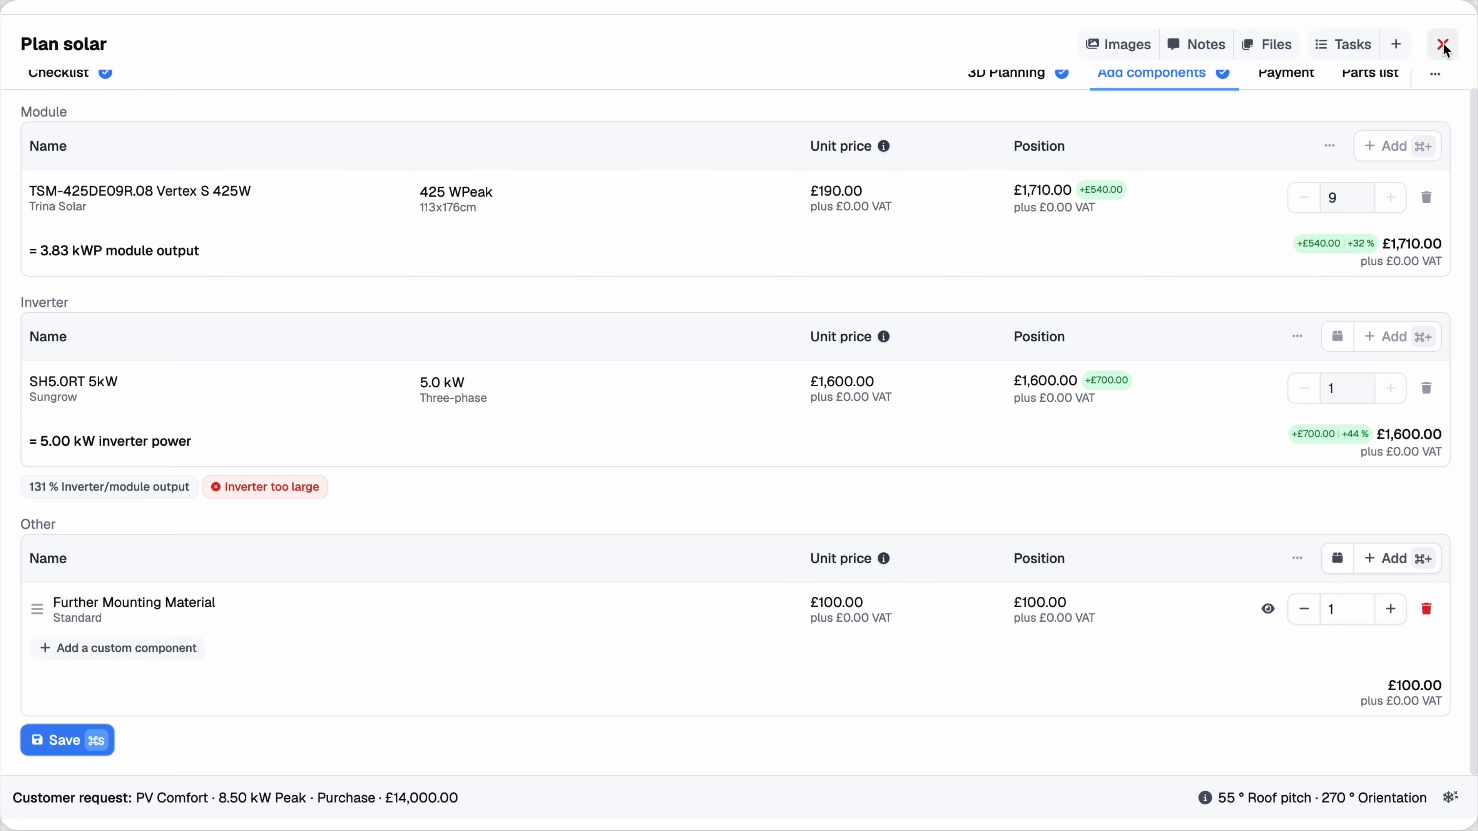
Close the solar planning and start the battery storage planning by importing the Battery Storage planning package
click(1444, 44)
scroll(615, 366, down, 4)
click(526, 520)
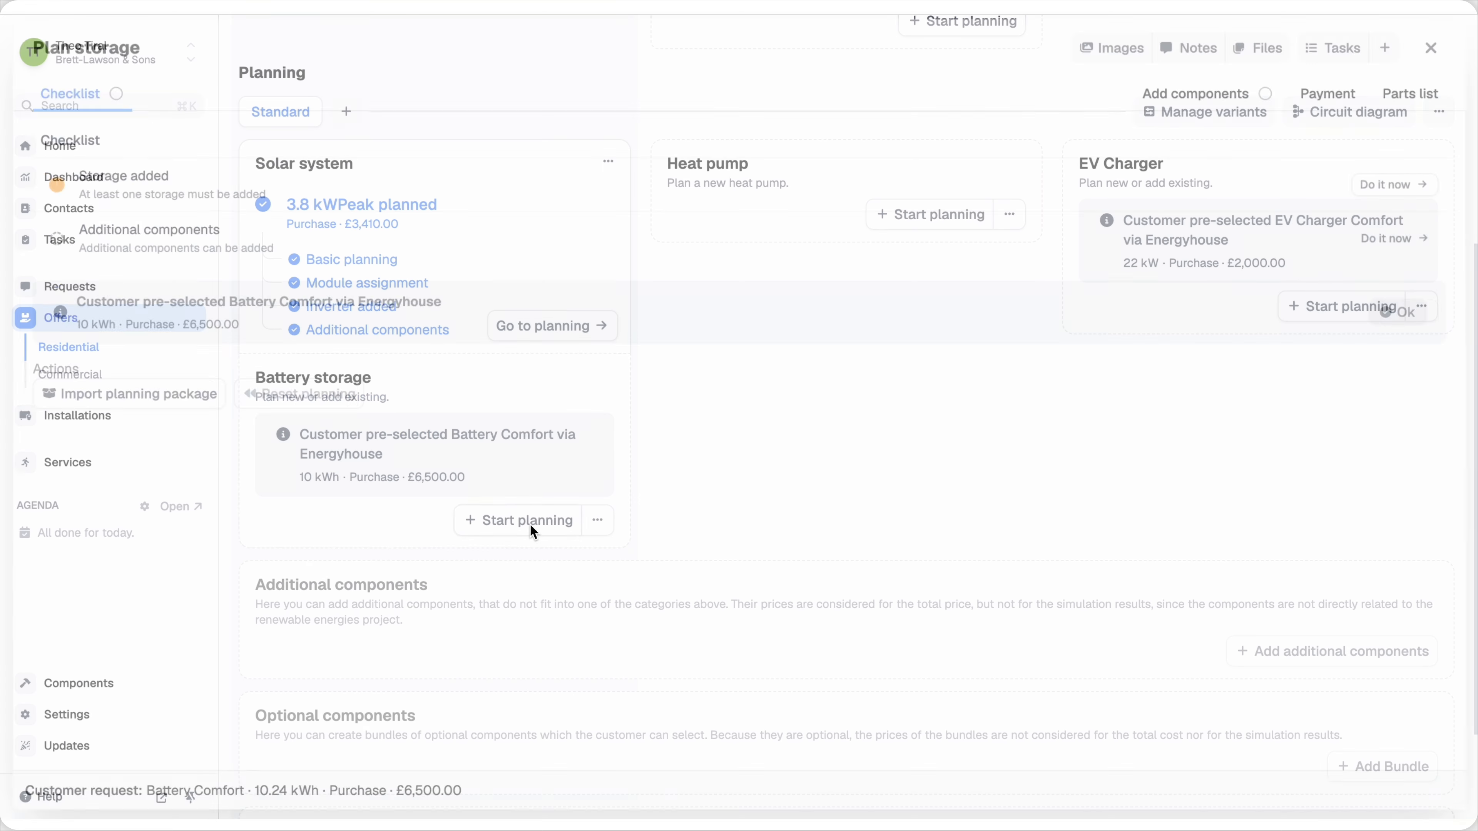
click(165, 398)
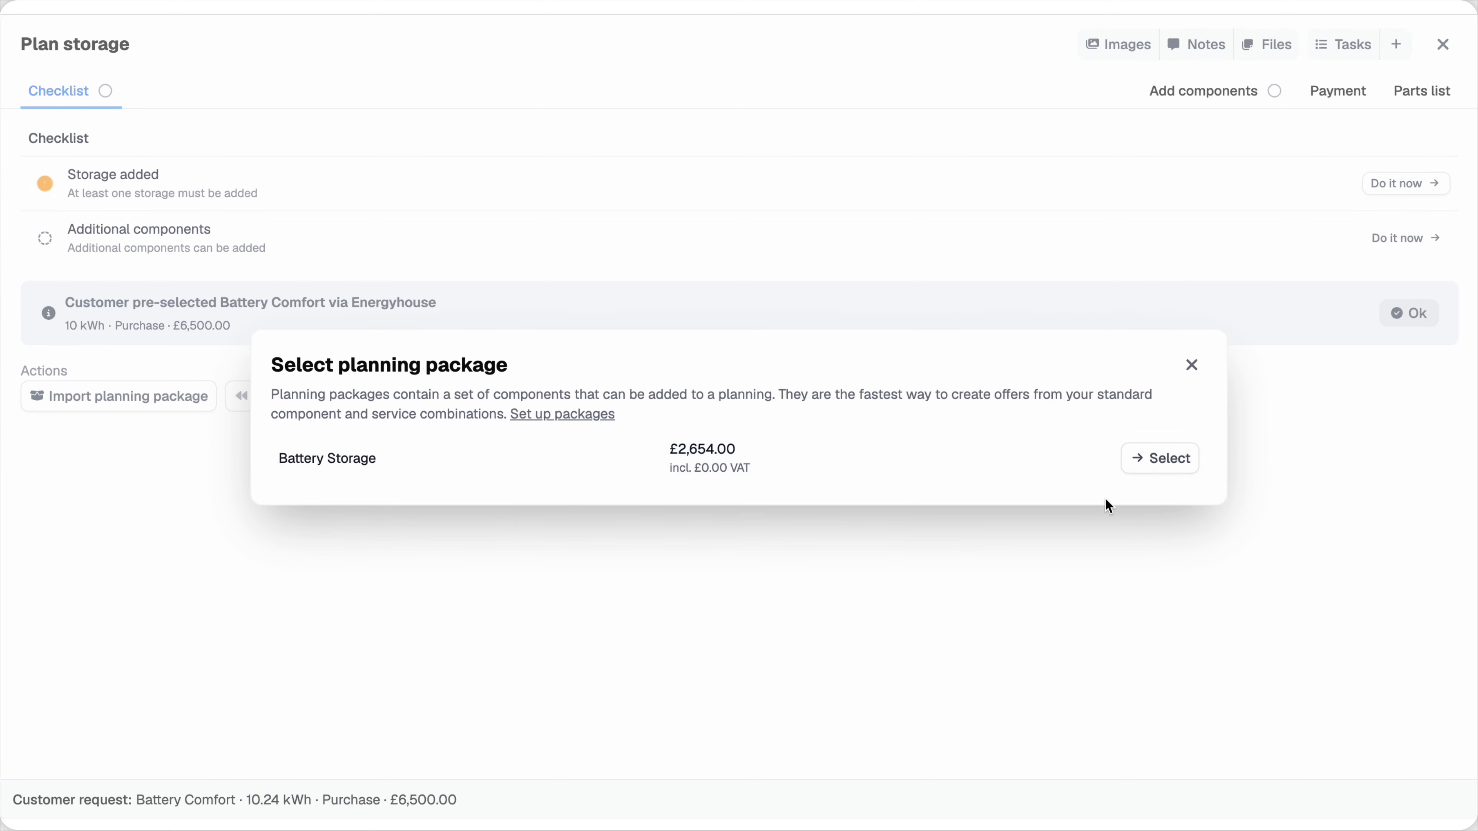
click(1143, 461)
click(926, 471)
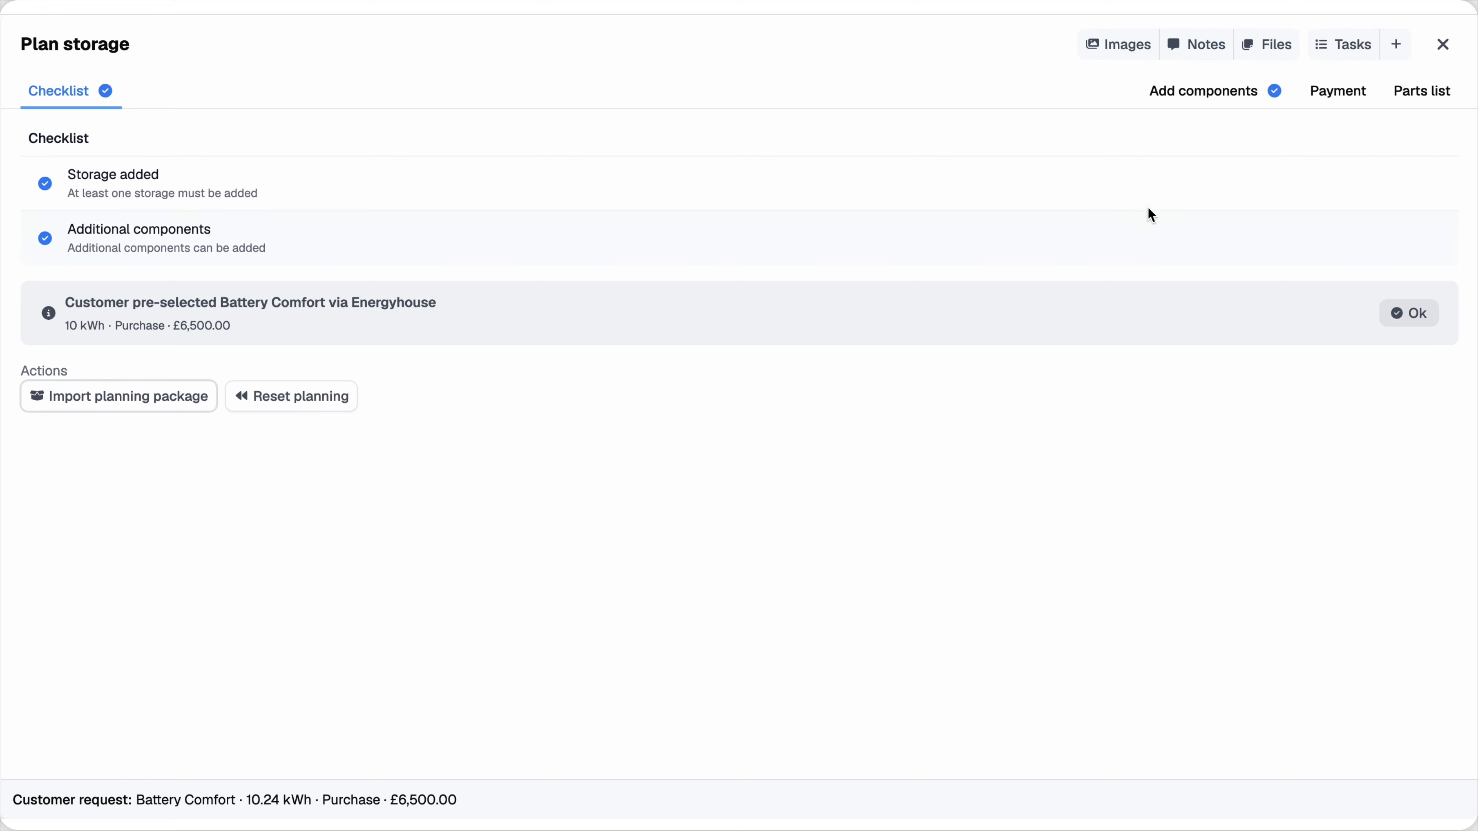
Review the components imported into the storage planning and return to the offer's planning overview
click(1197, 97)
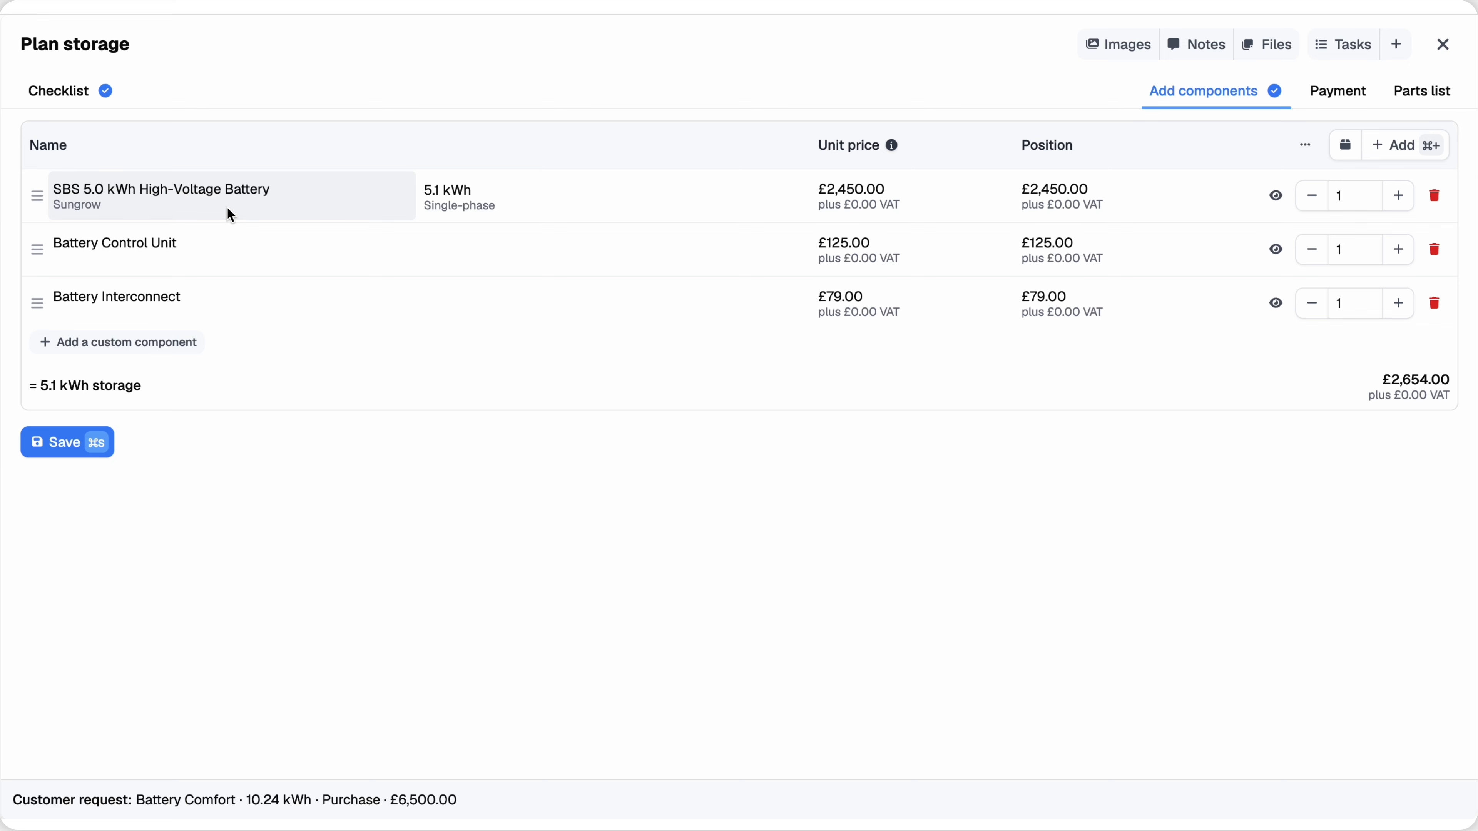
click(1444, 45)
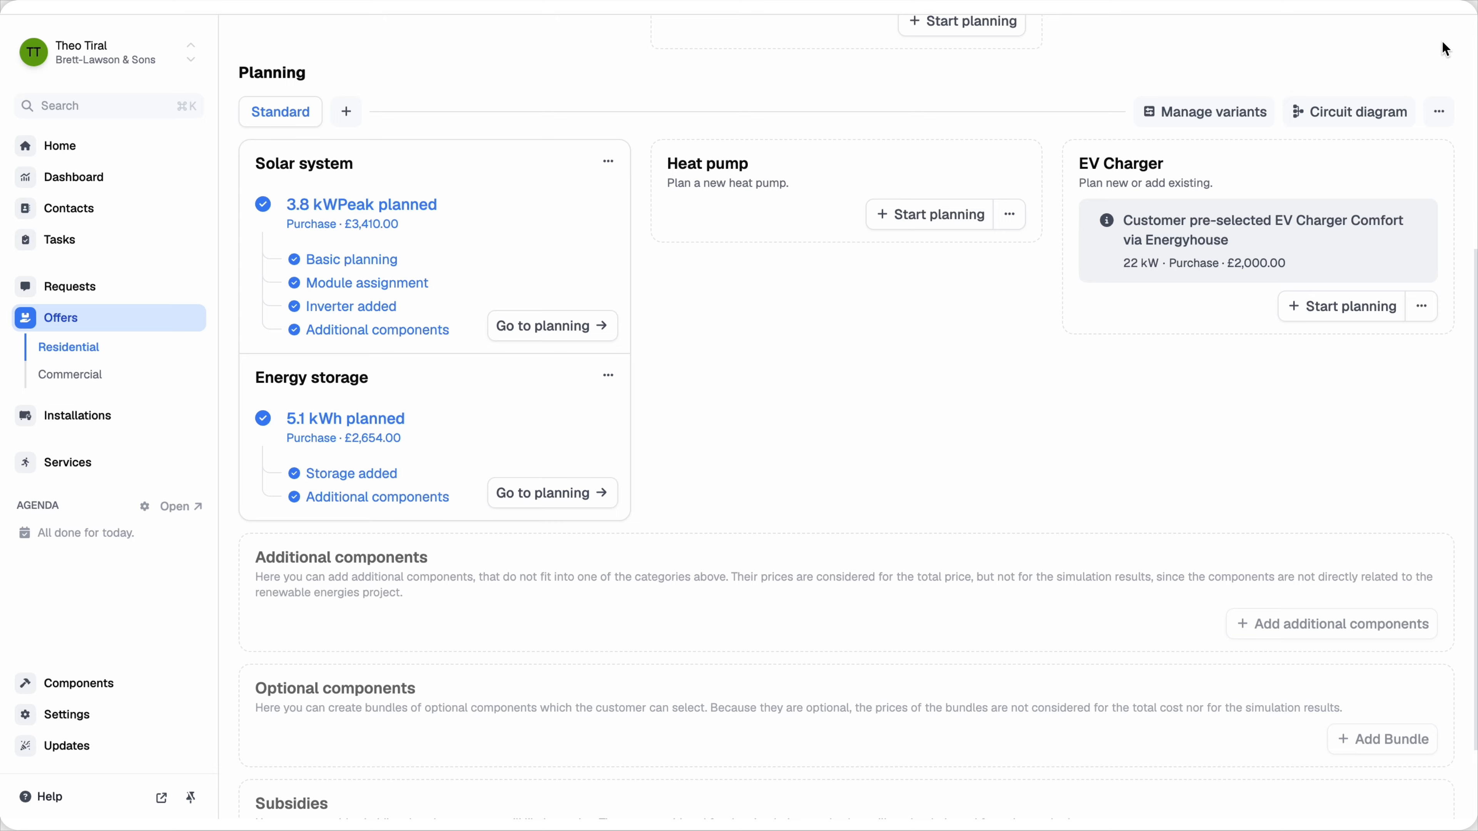
scroll(831, 432, up, 4)
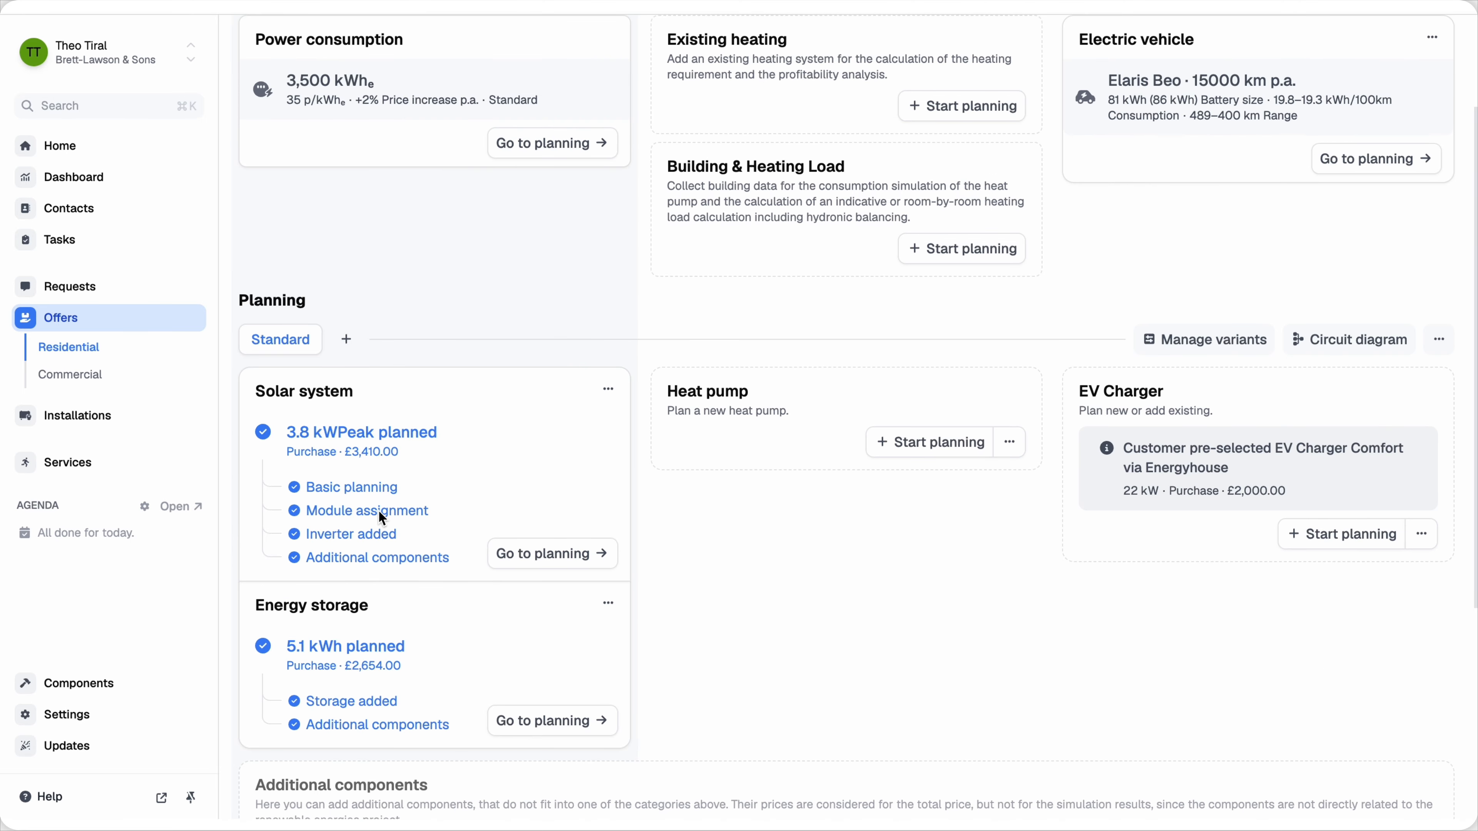
scroll(415, 677, up, 3)
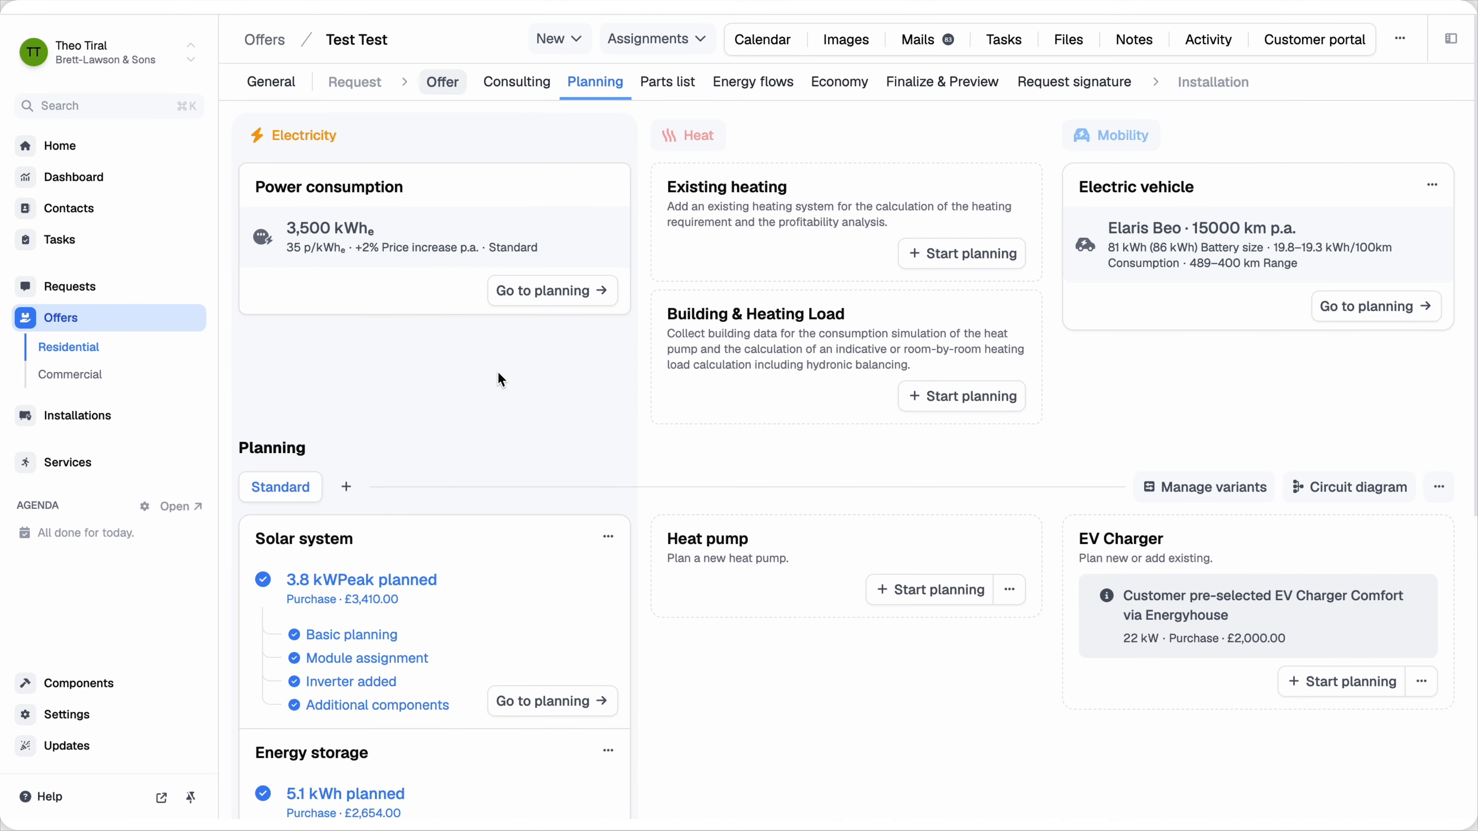
Open the offer's energy flows and examine the flows coming from the solar source in the average year
click(741, 87)
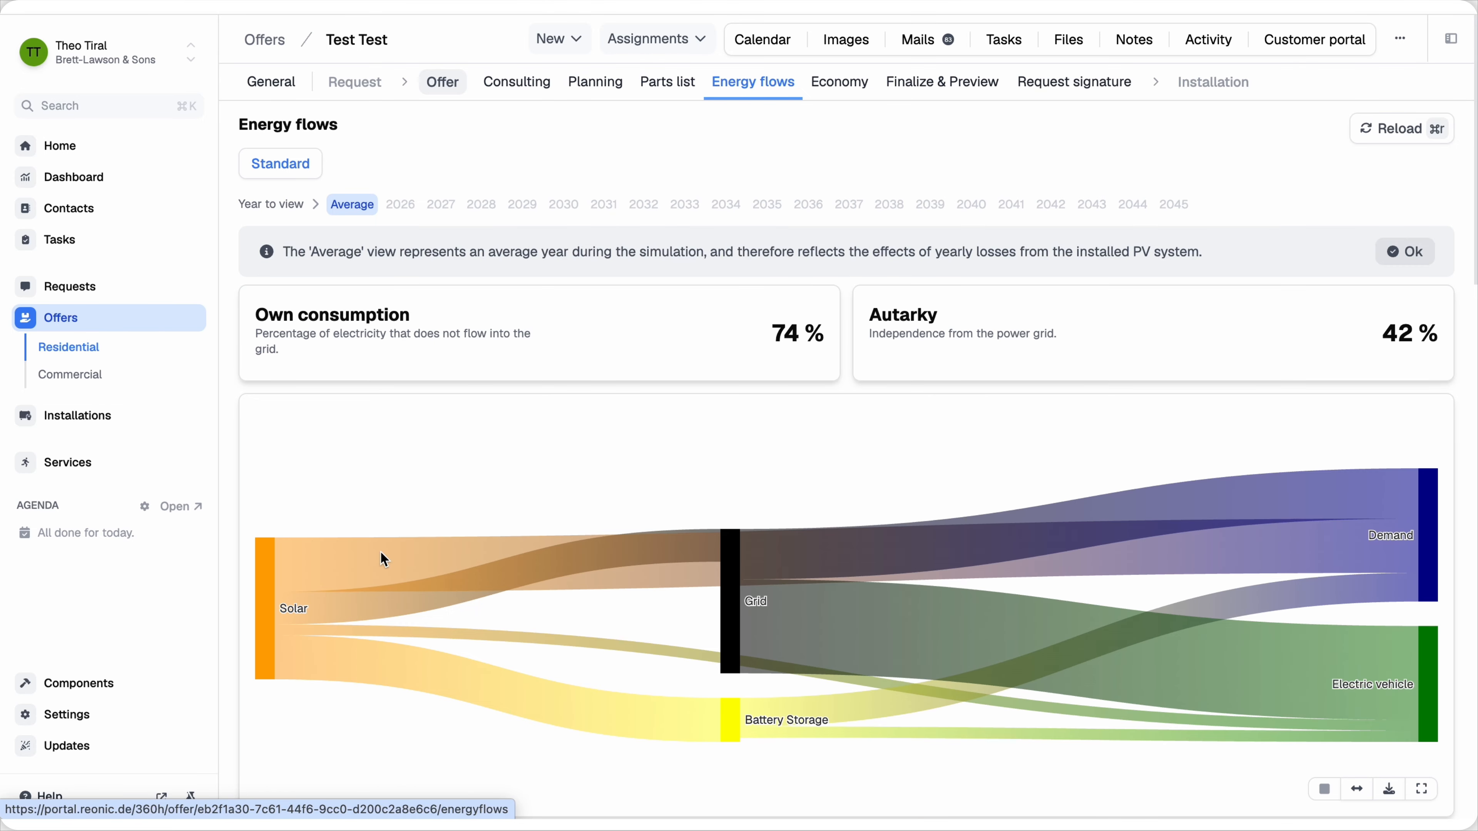
mouse_move(265, 626)
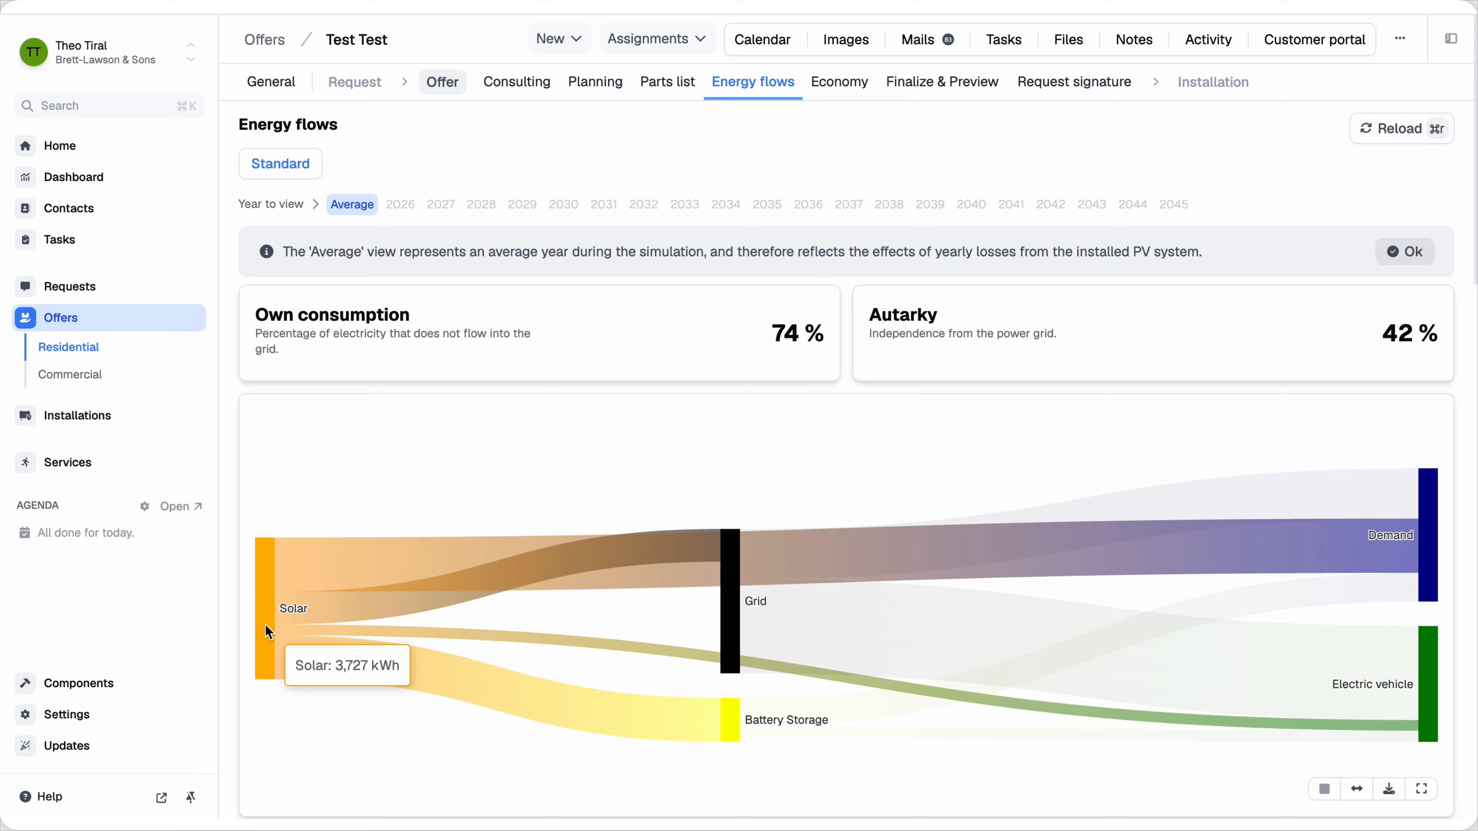
Check the energy flow from solar to battery storage, and examine the offer's yearly rentability chart in the economy section
mouse_move(713, 721)
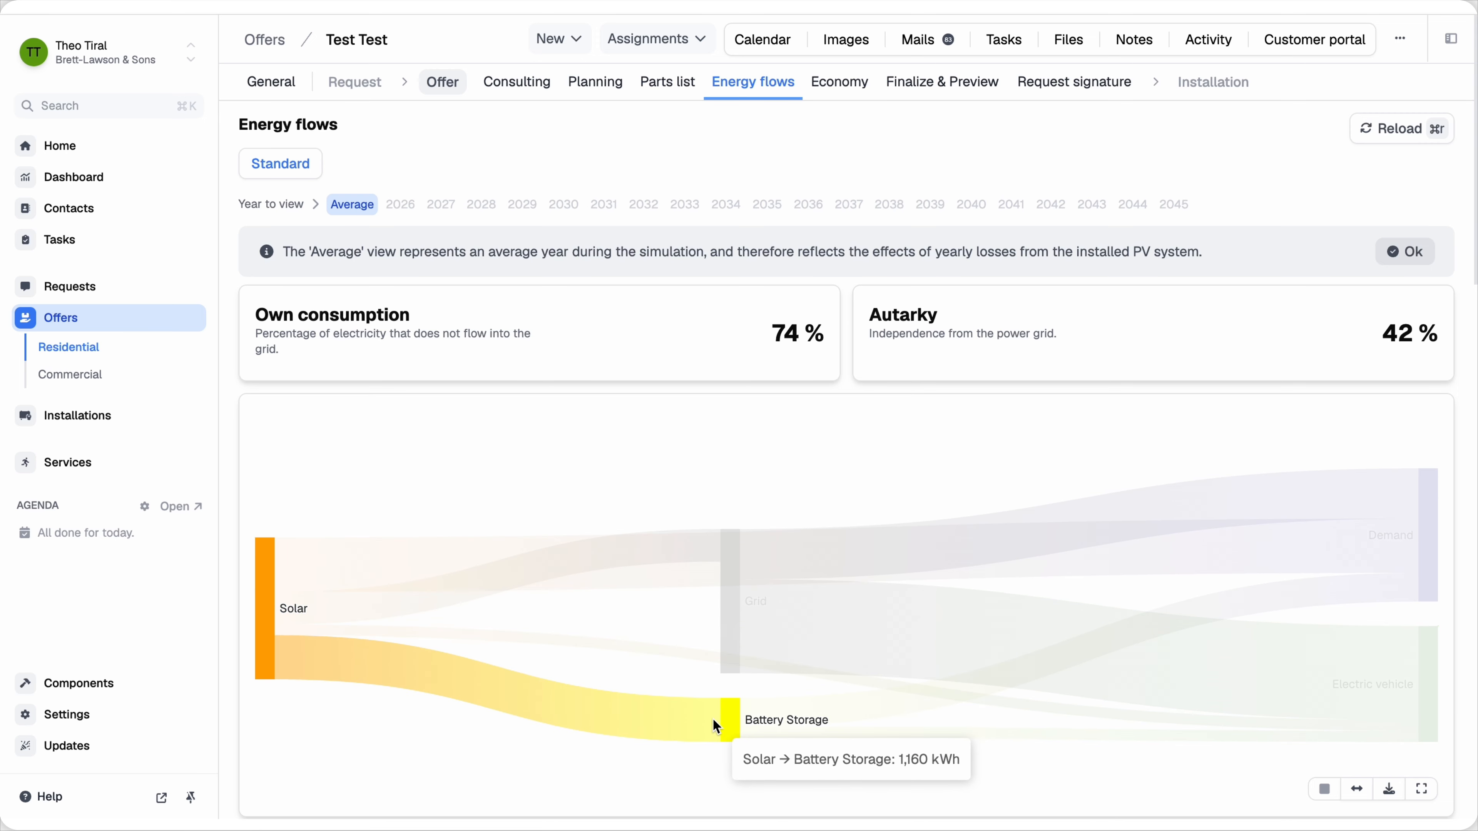
click(831, 96)
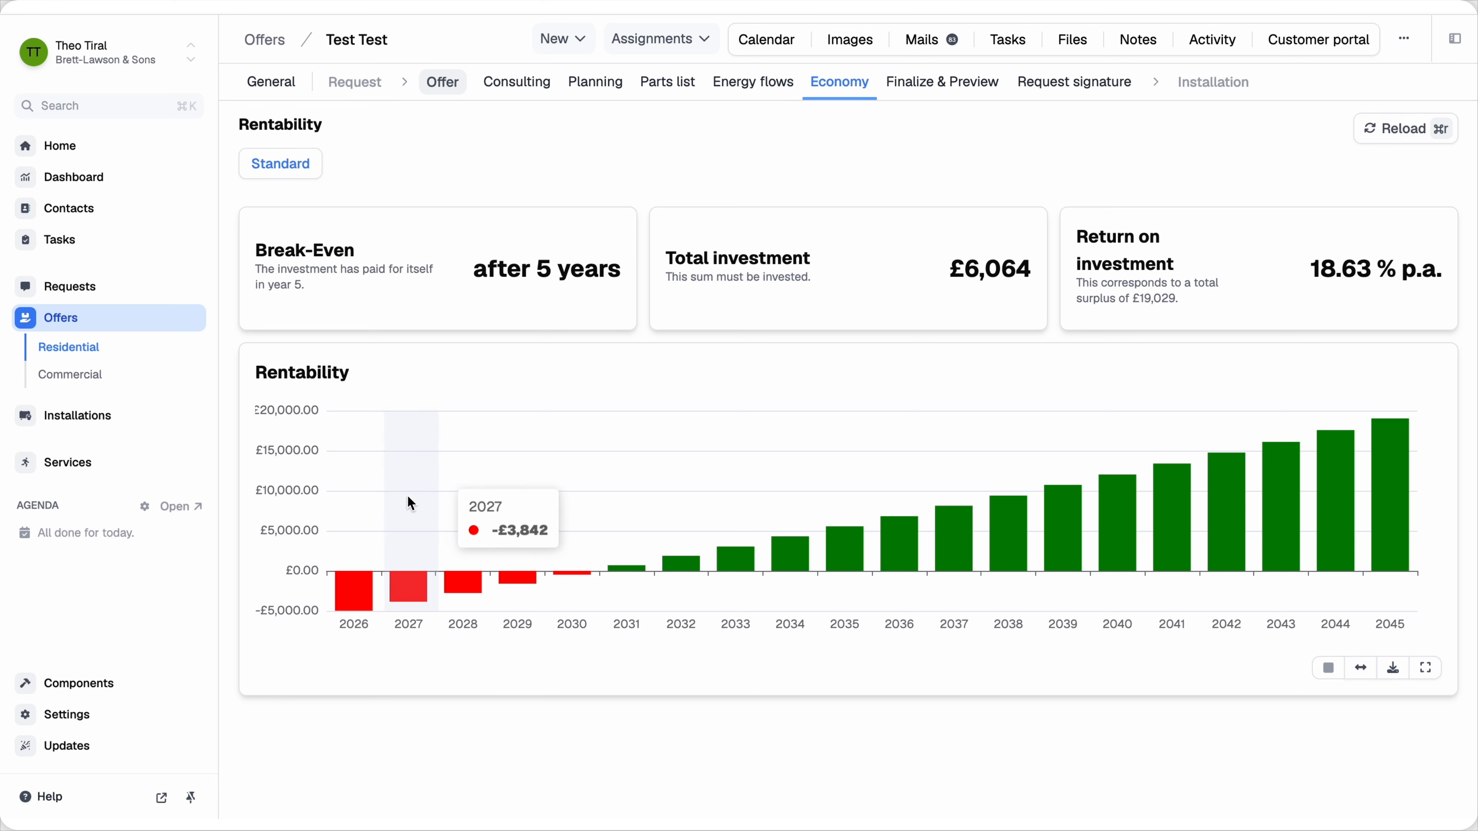
mouse_move(585, 509)
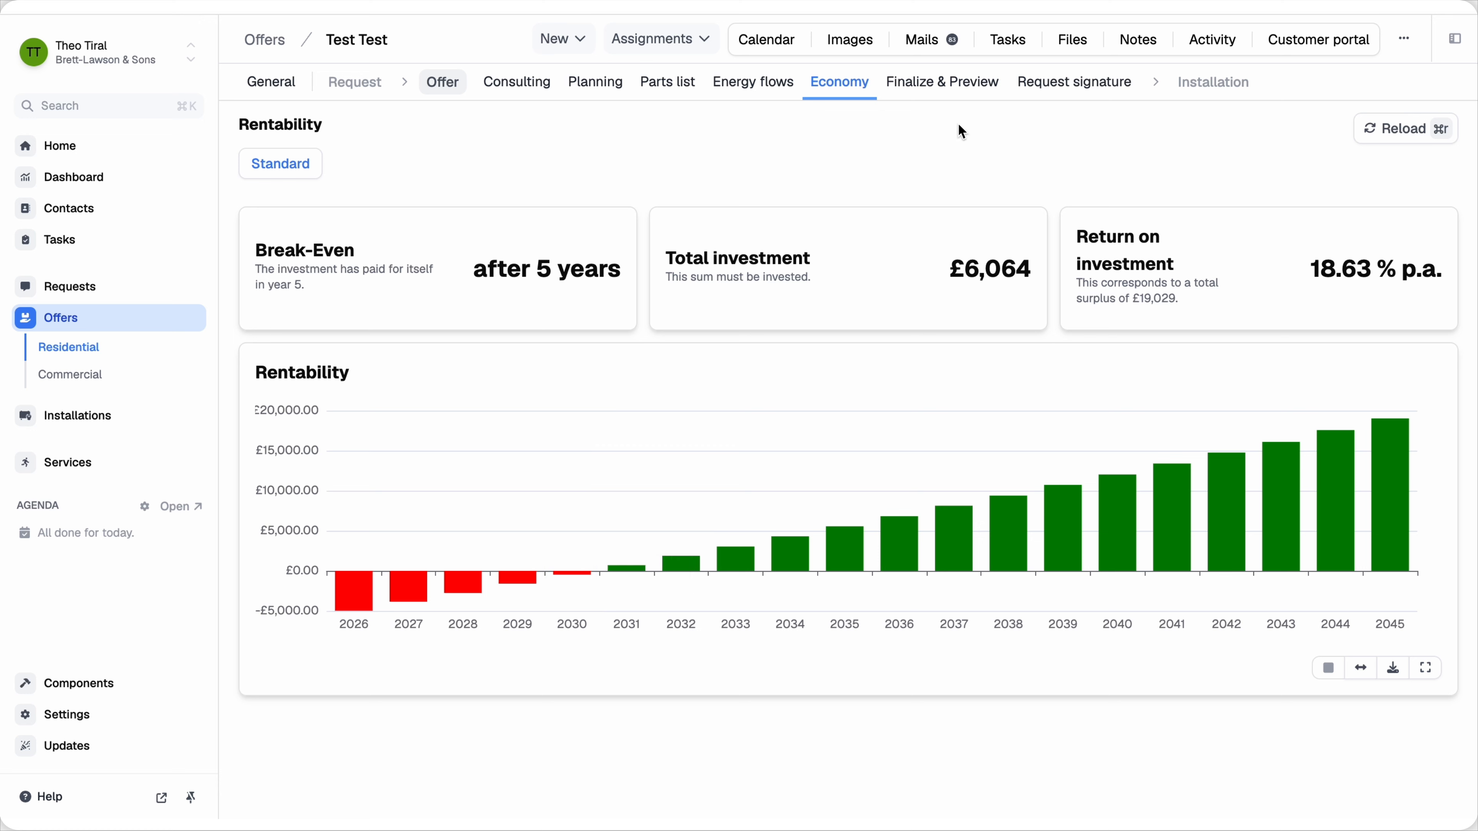
Create the PDF preview of the offer with package prices and show its pages as an overview
click(958, 88)
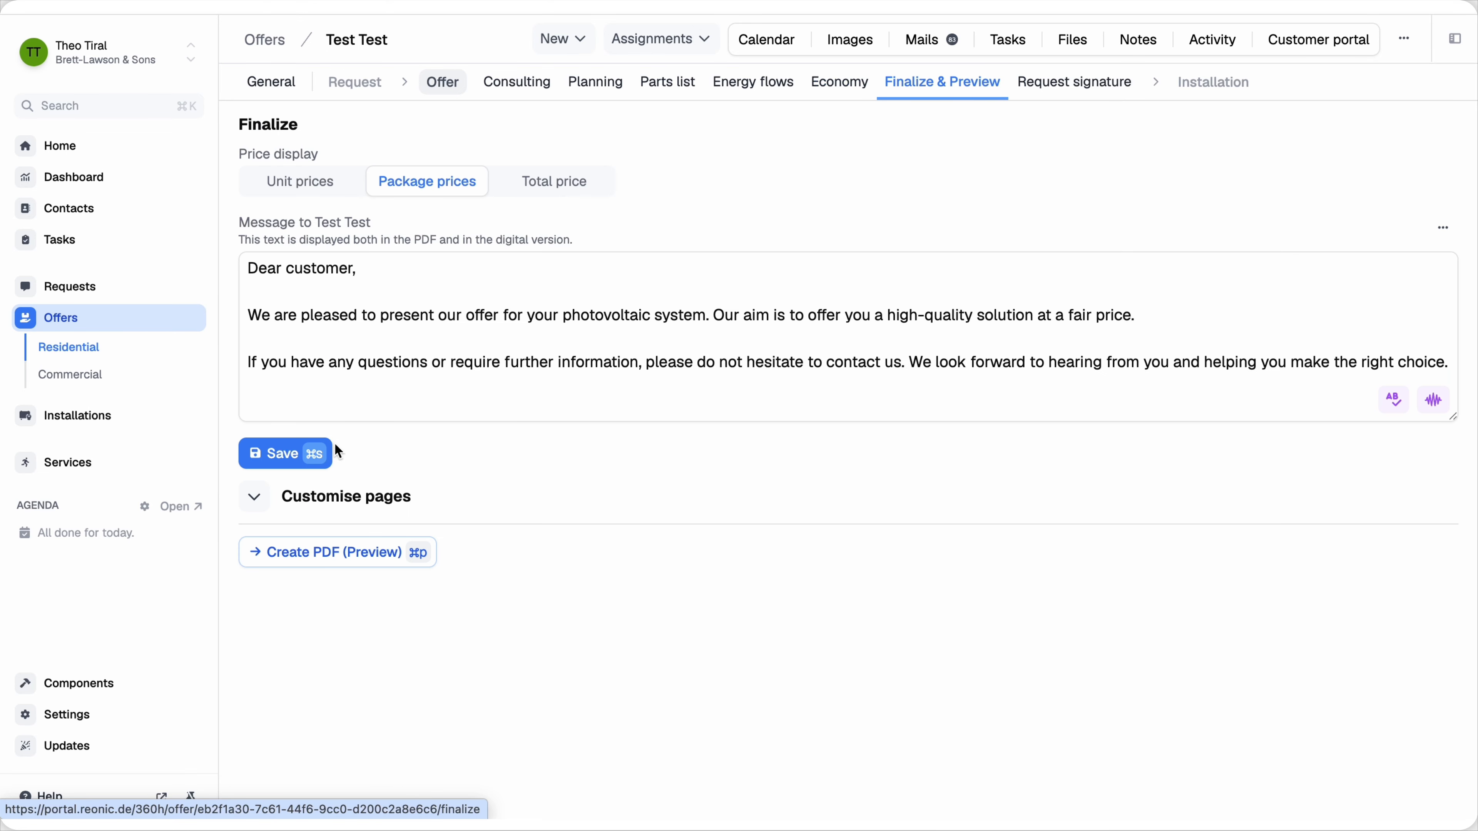
click(293, 560)
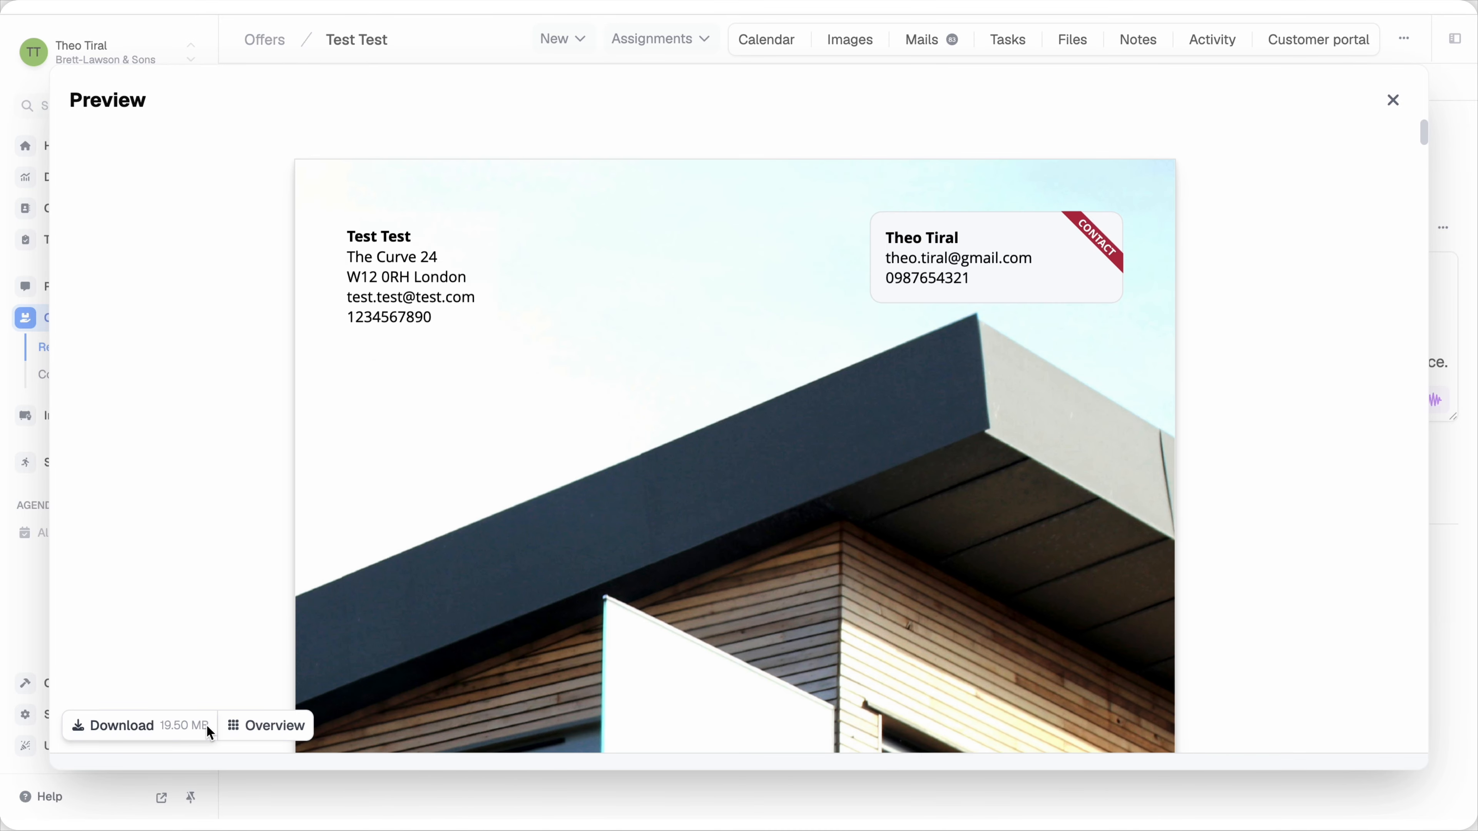
click(207, 724)
click(241, 716)
click(232, 725)
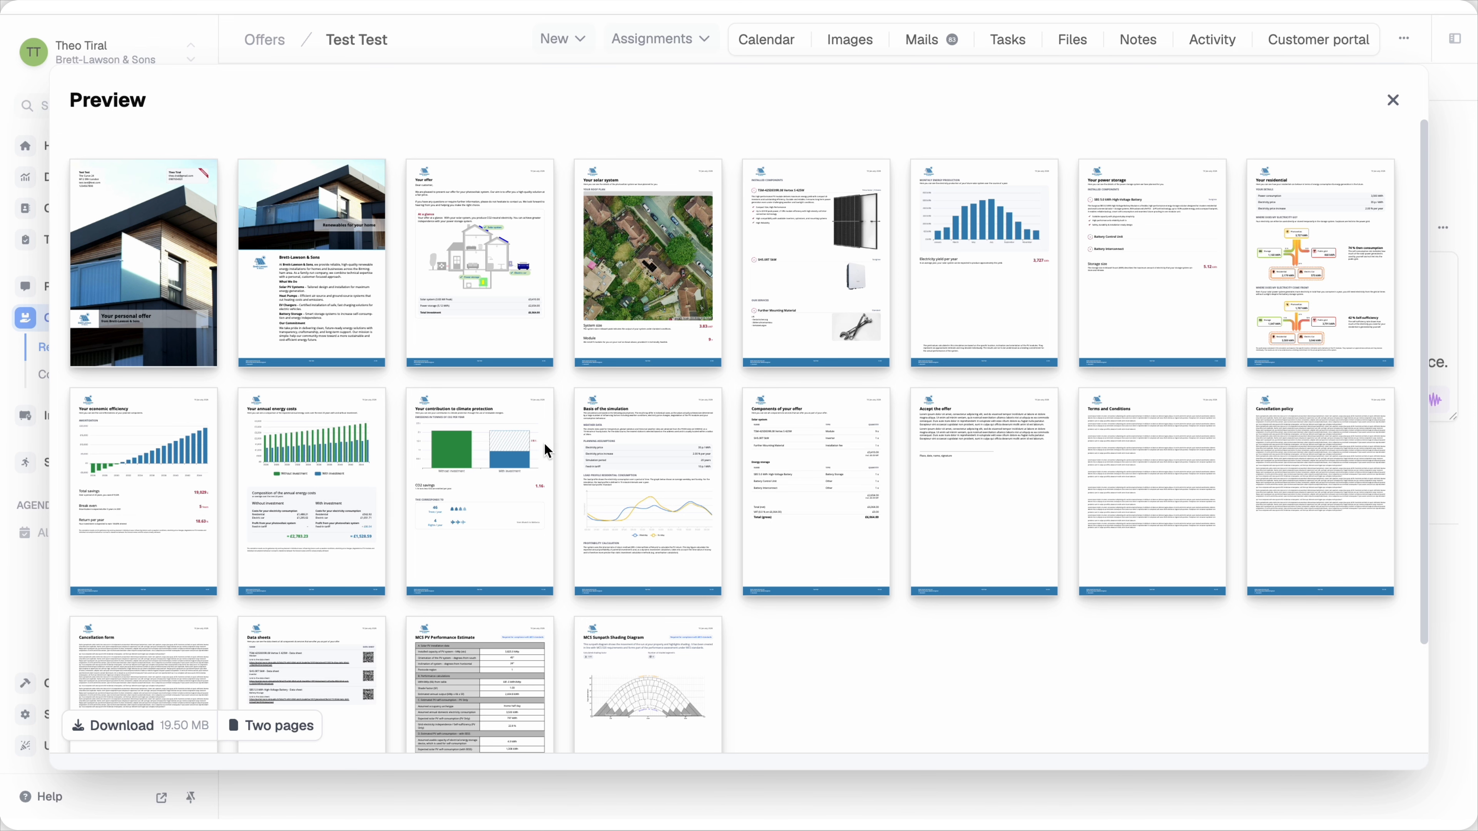
Look through all page thumbnails of the offer PDF, from the cover to the MCS sunpath shading diagram
scroll(547, 452, down, 3)
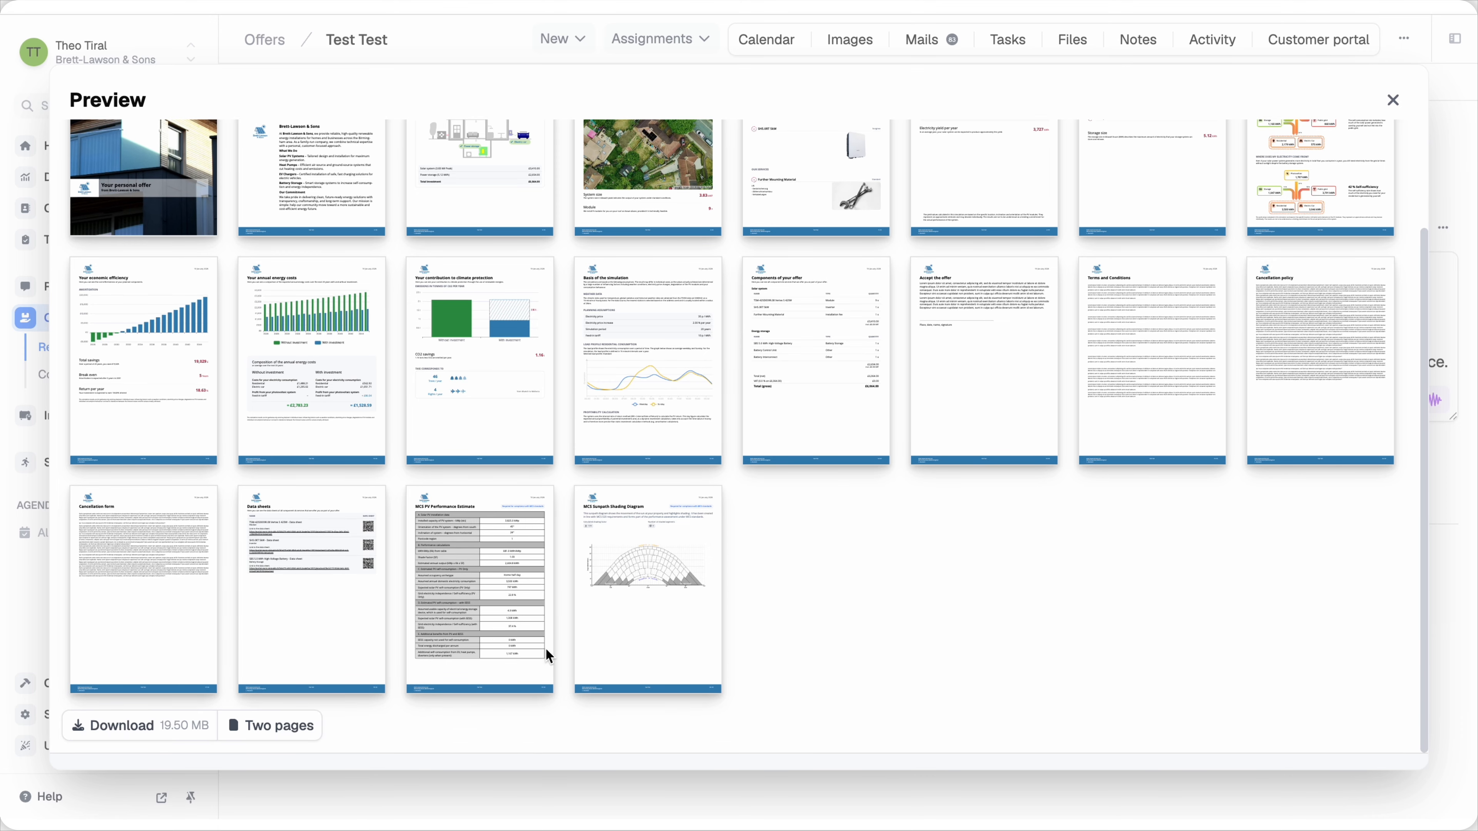
scroll(778, 571, up, 3)
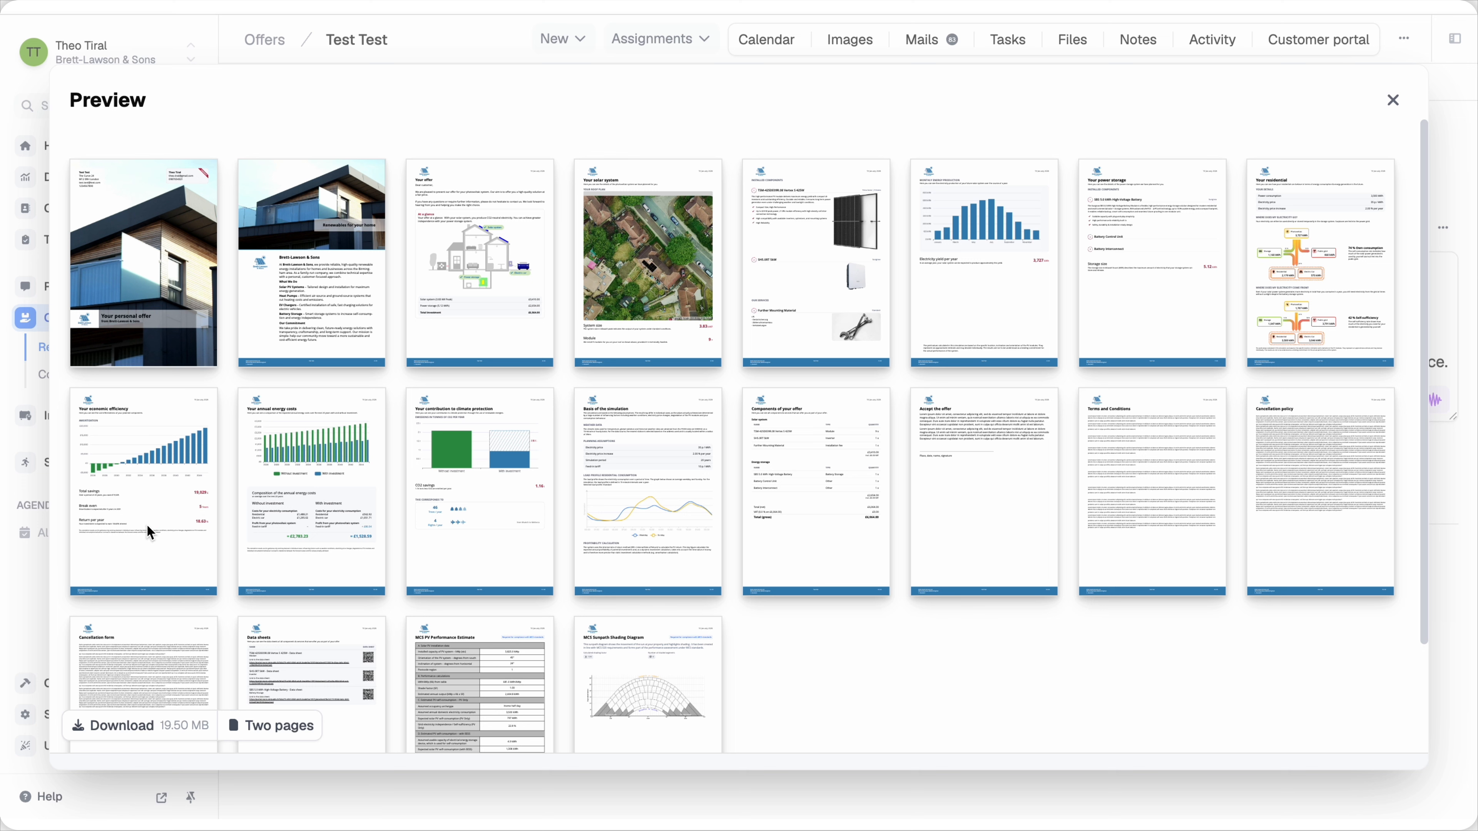
scroll(857, 332, down, 3)
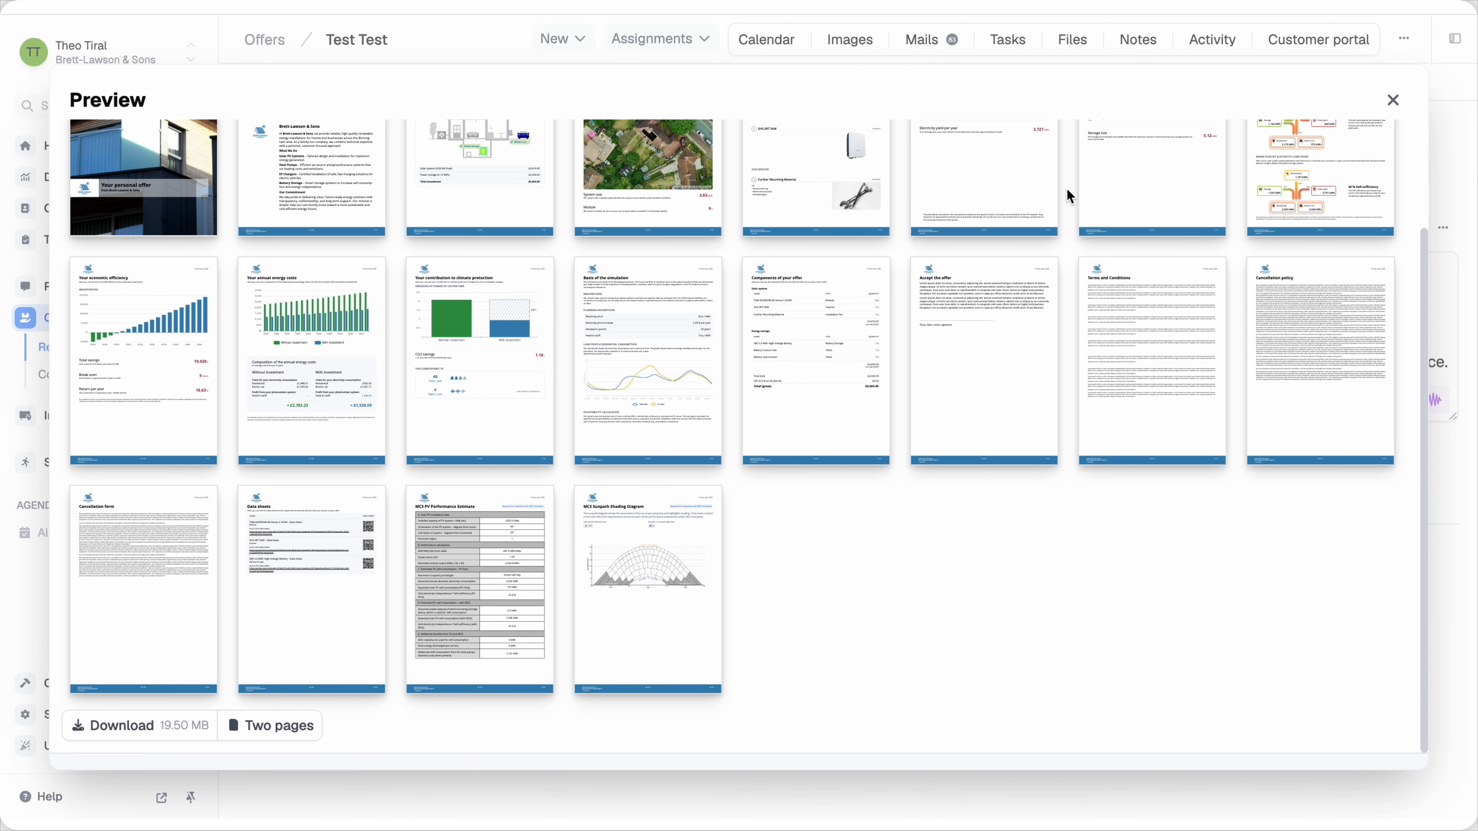
scroll(1275, 279, up, 3)
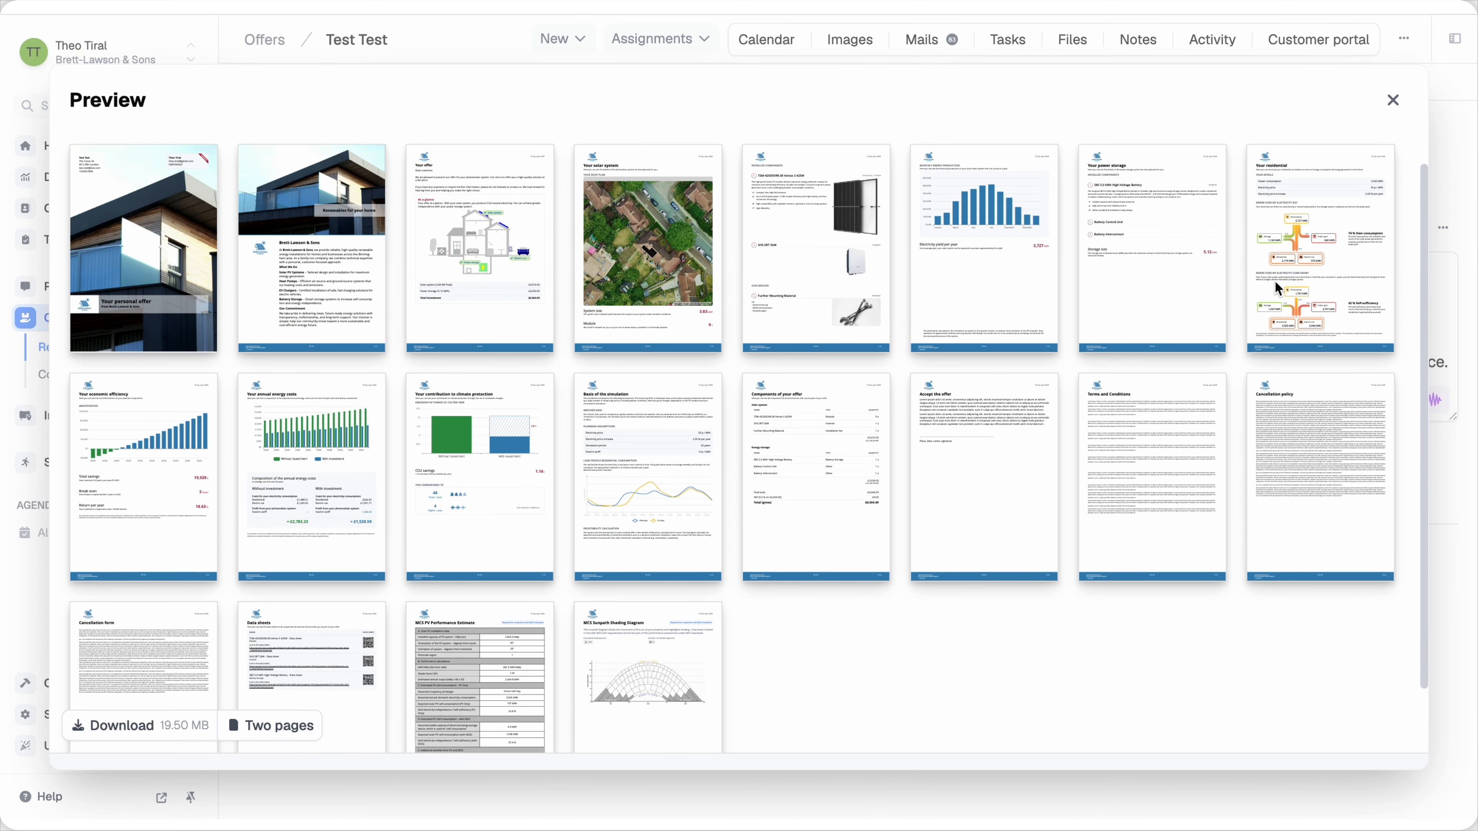
Close the PDF preview and open the offer's signature request
click(1392, 99)
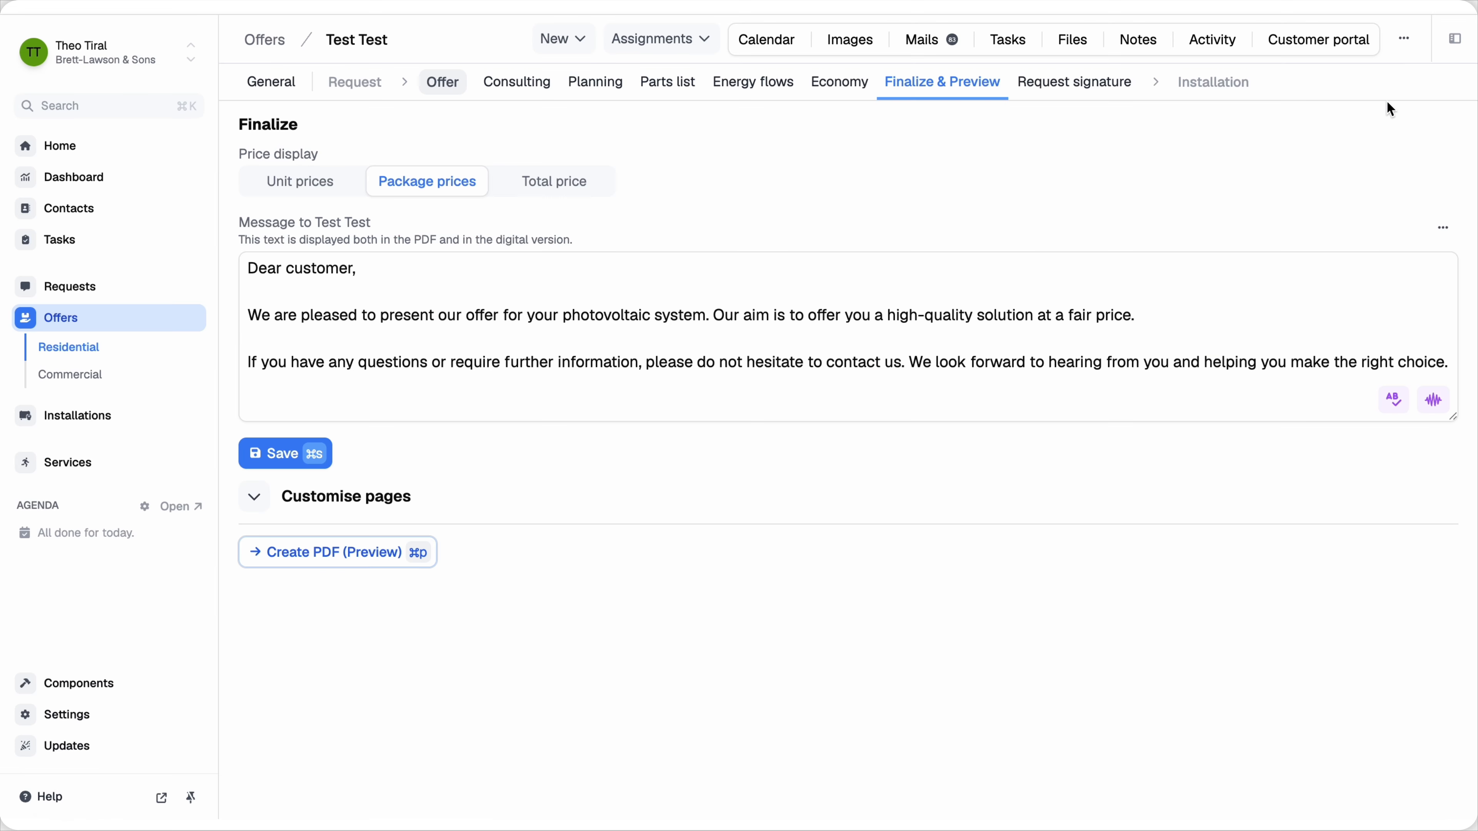
click(1064, 88)
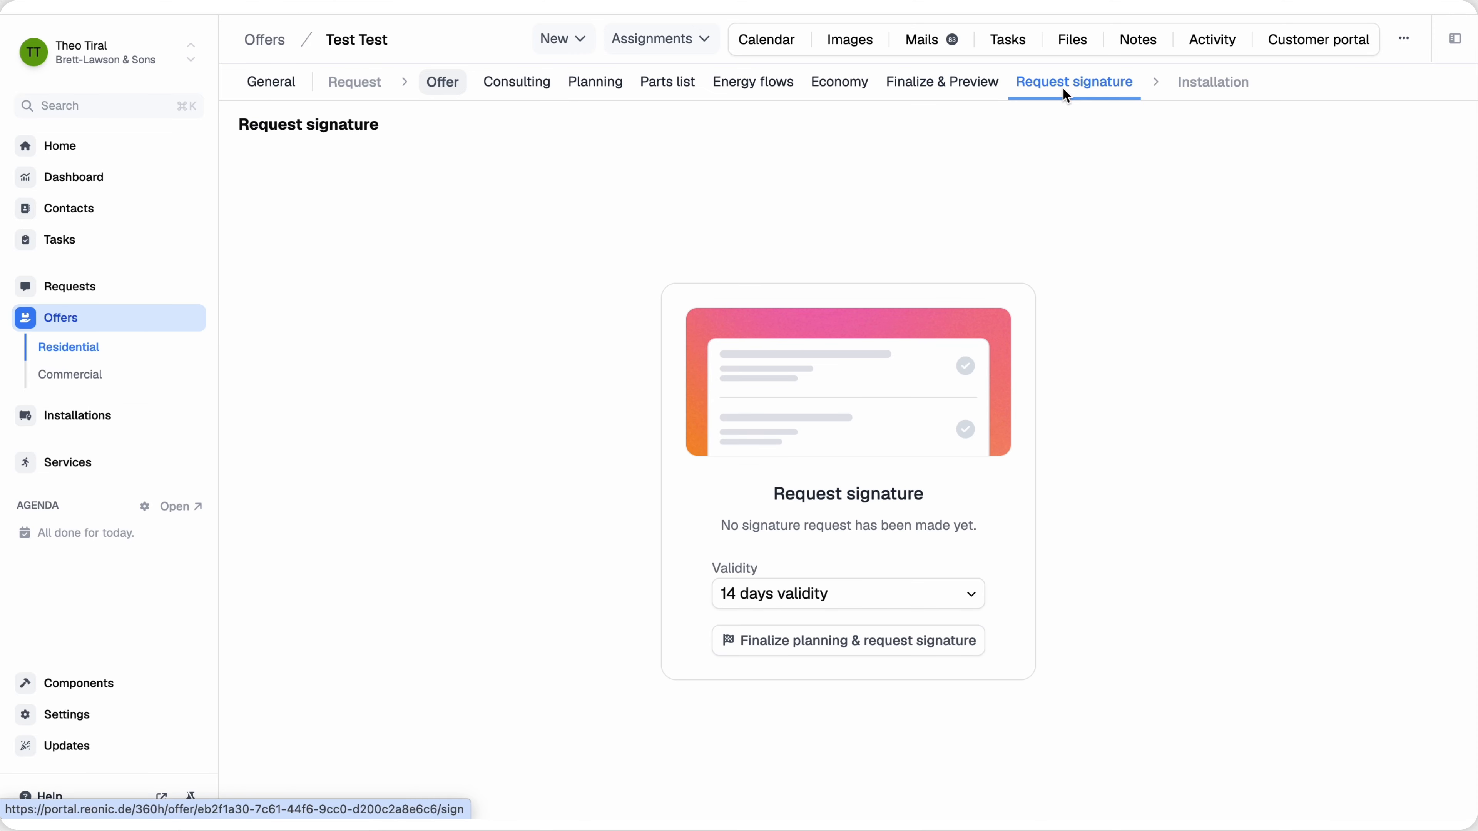